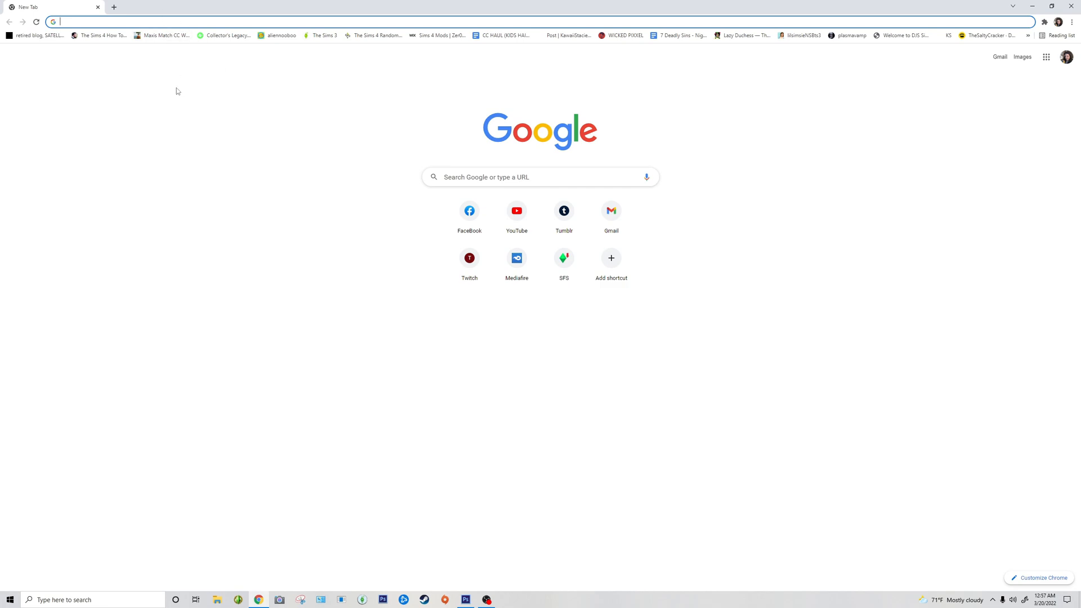
- Search Google for "seamless pattern" and show the image results
text(sem)
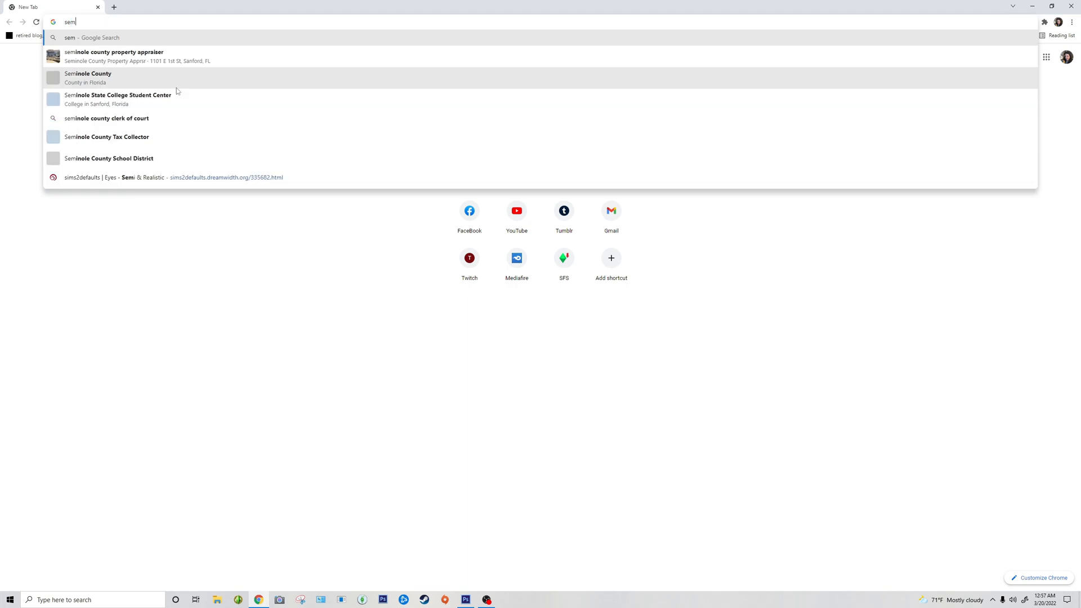
key(BackSpace)
text(a)
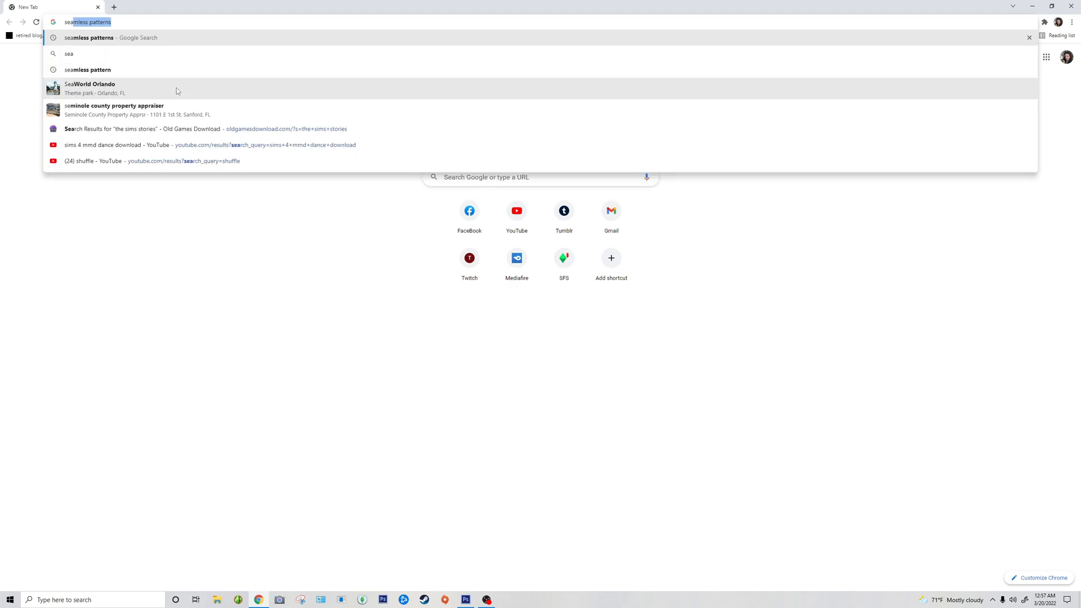
text(mless)
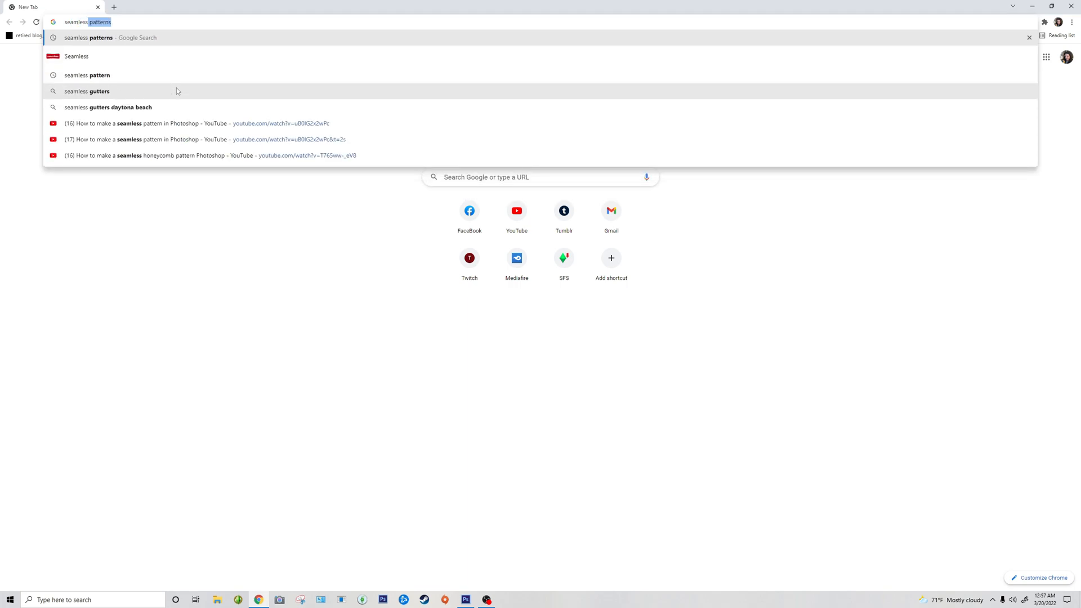
text( pattern)
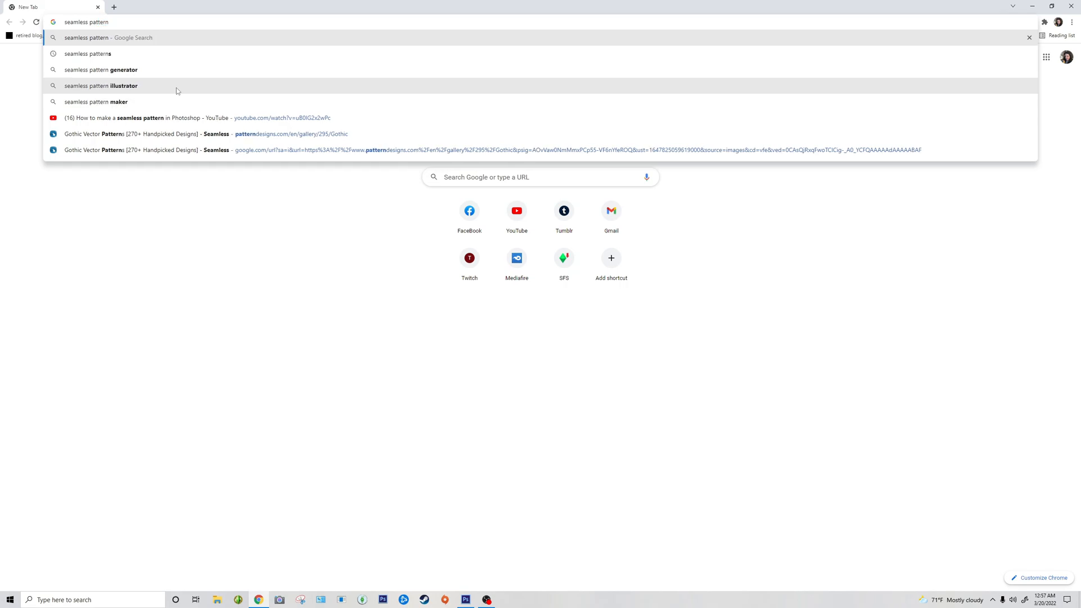
key(Return)
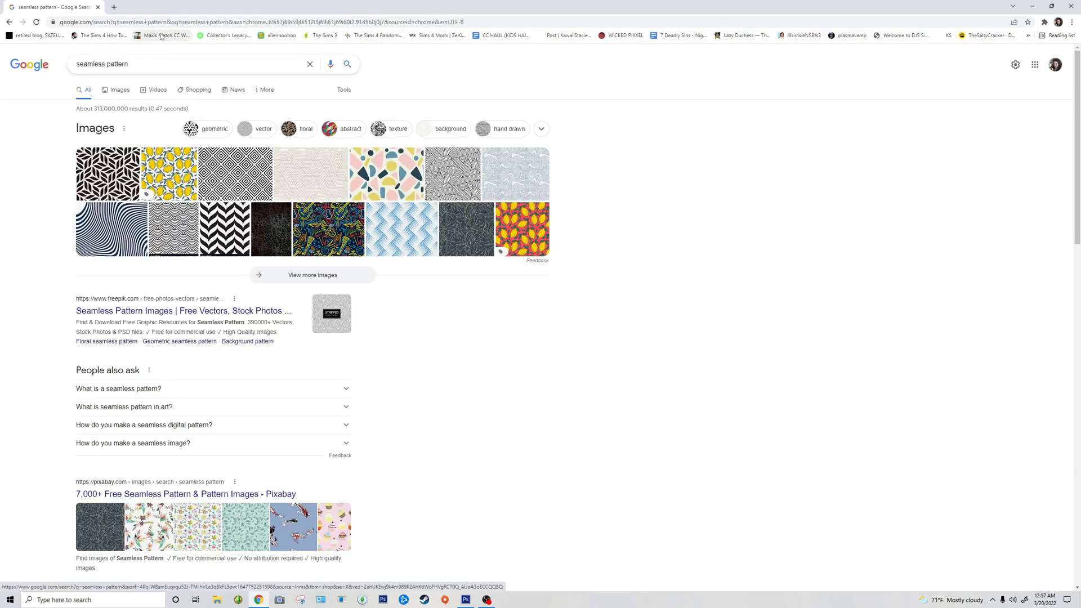
click(129, 93)
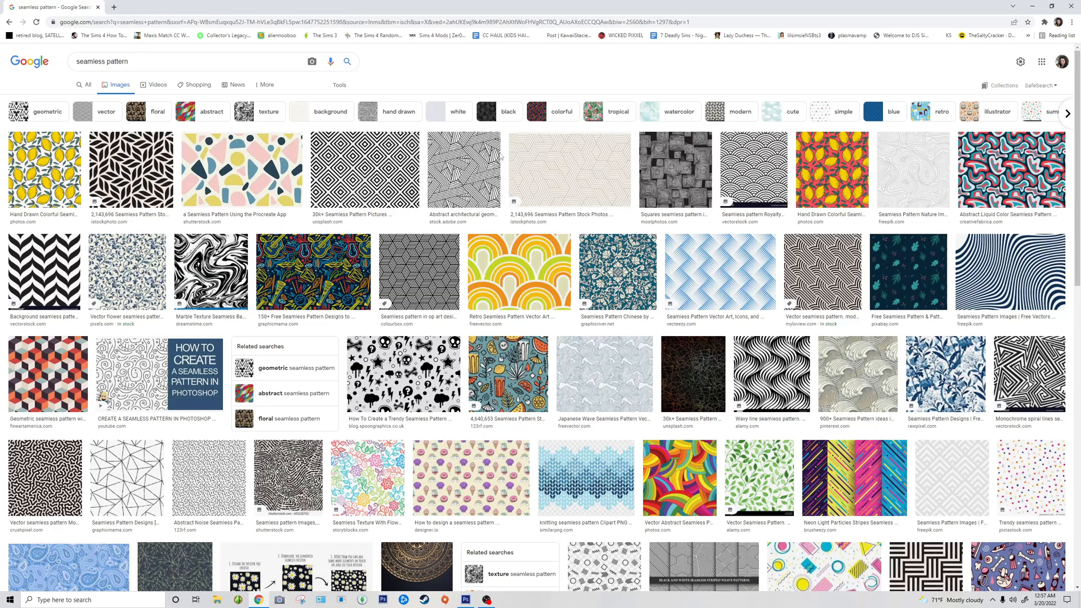
- Save the yellow lemon pattern with the red background as a JPEG in the Downloads folder
click(806, 192)
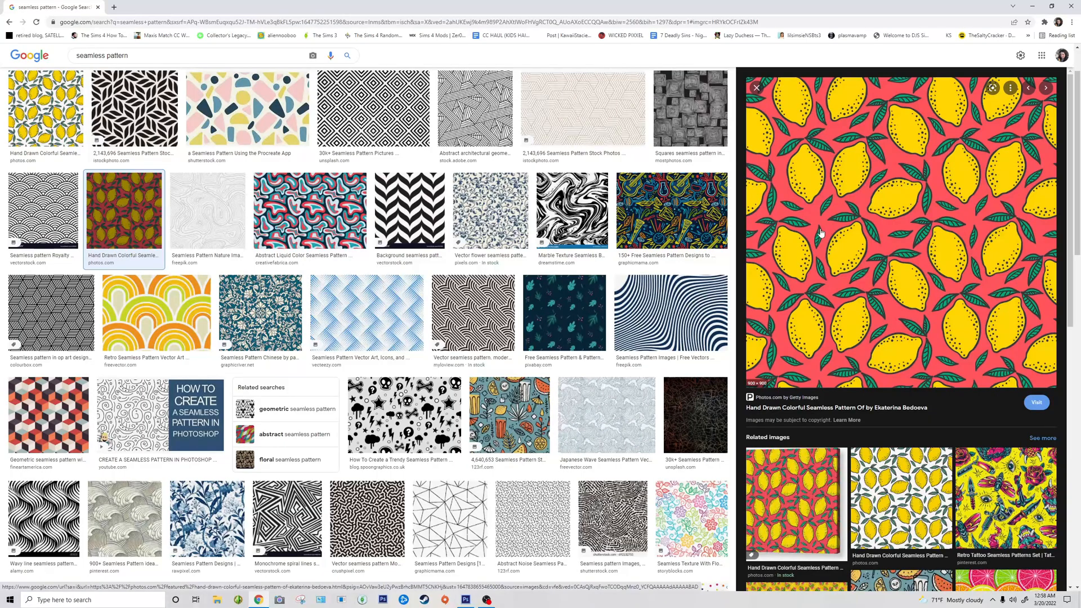
right_click(449, 110)
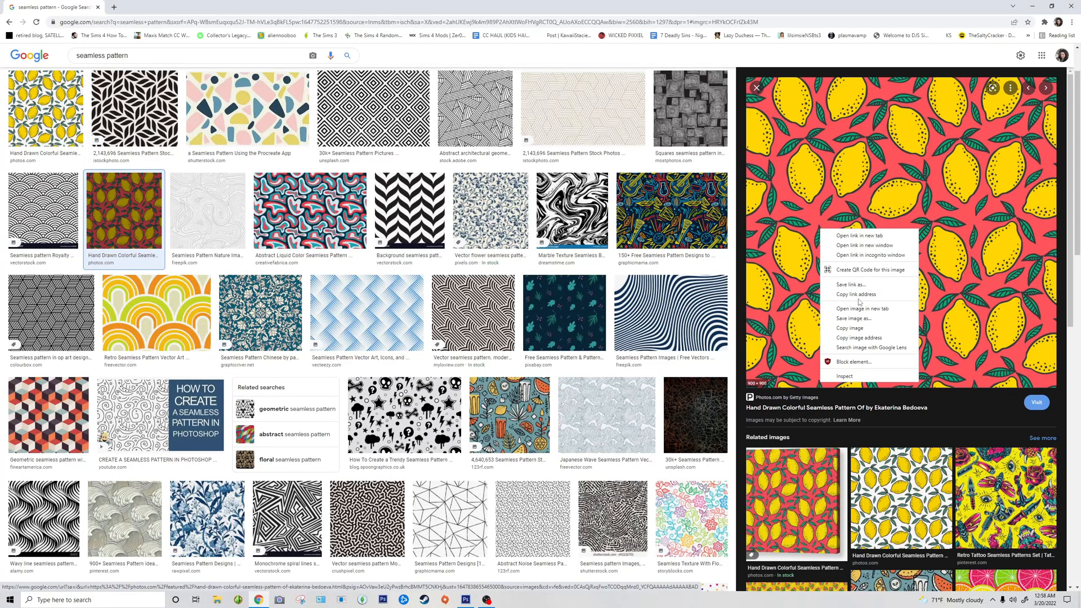
click(853, 319)
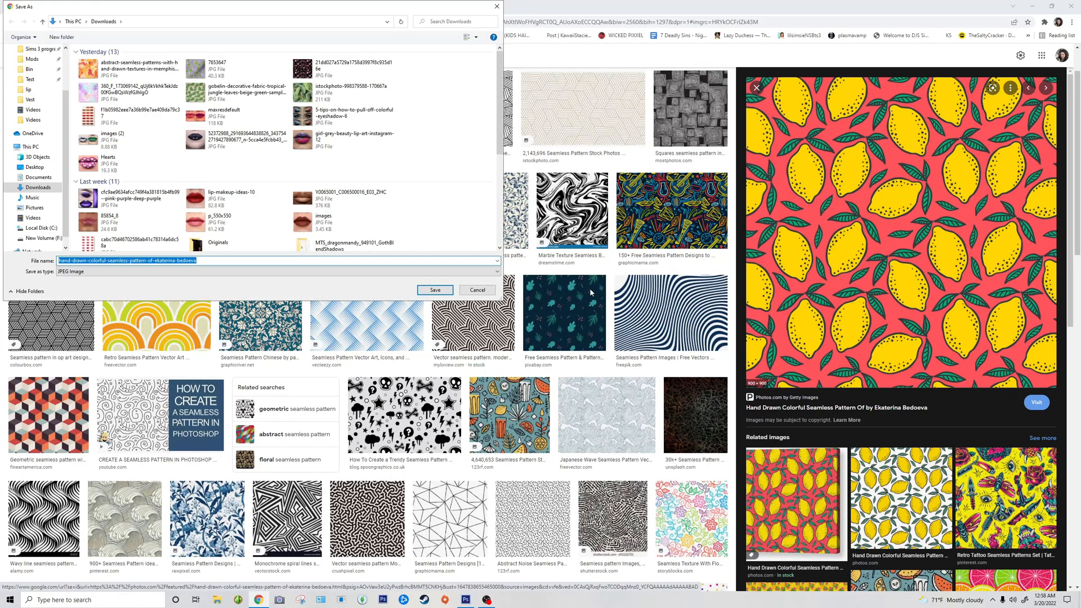
click(449, 292)
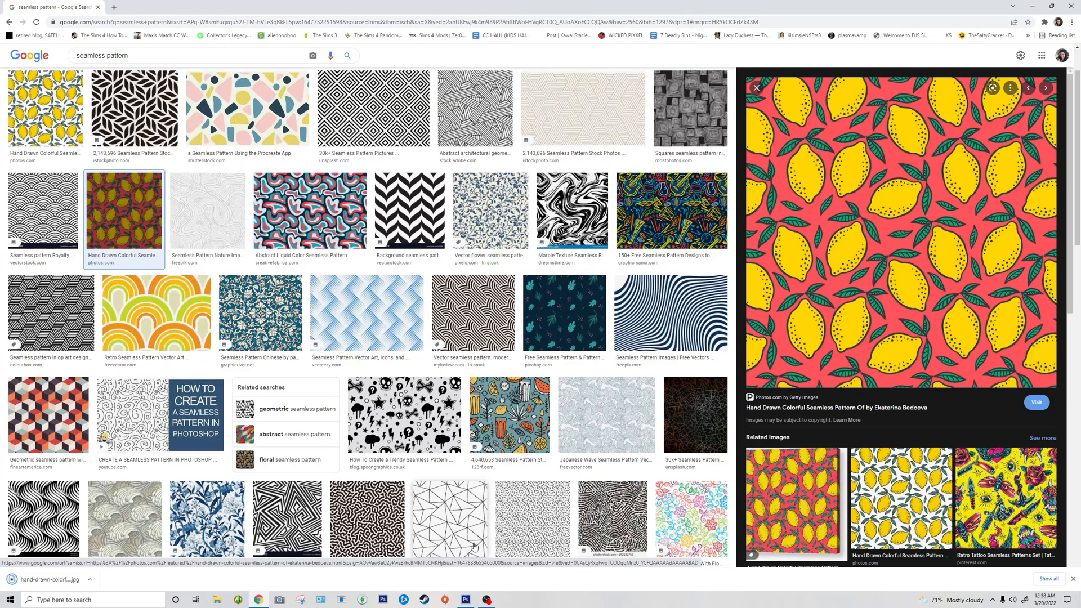
- Switch to Photoshop and open the downloaded lemon pattern image
click(1032, 10)
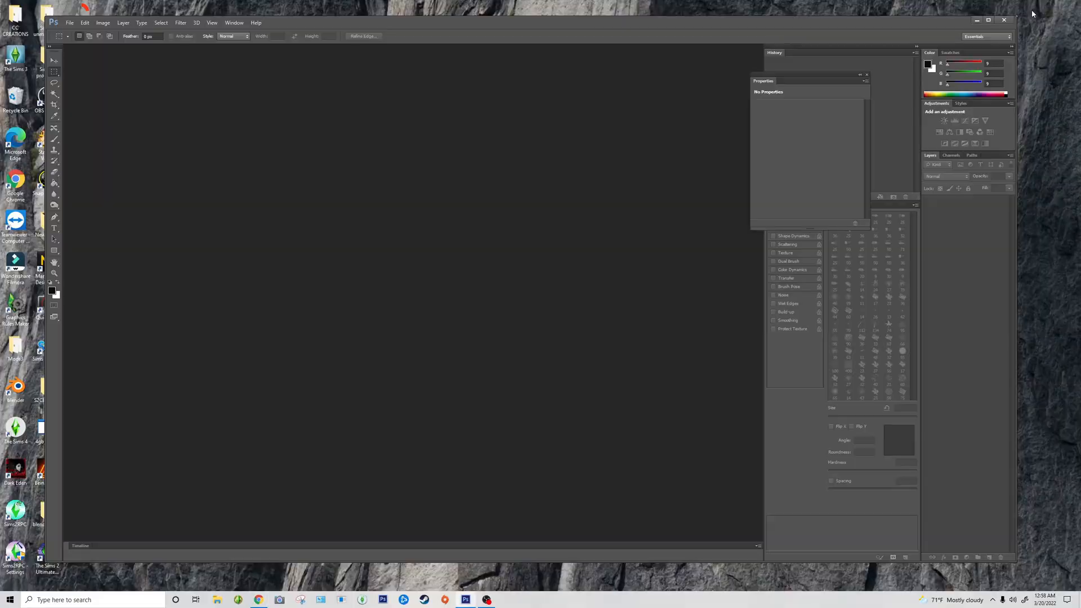
click(69, 22)
click(79, 41)
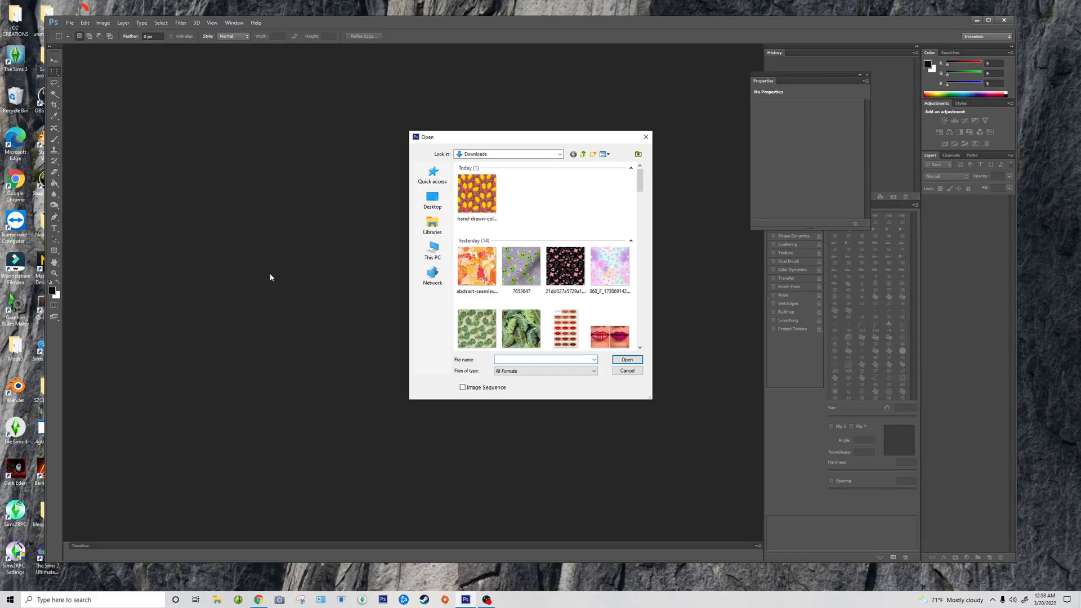
double_click(477, 193)
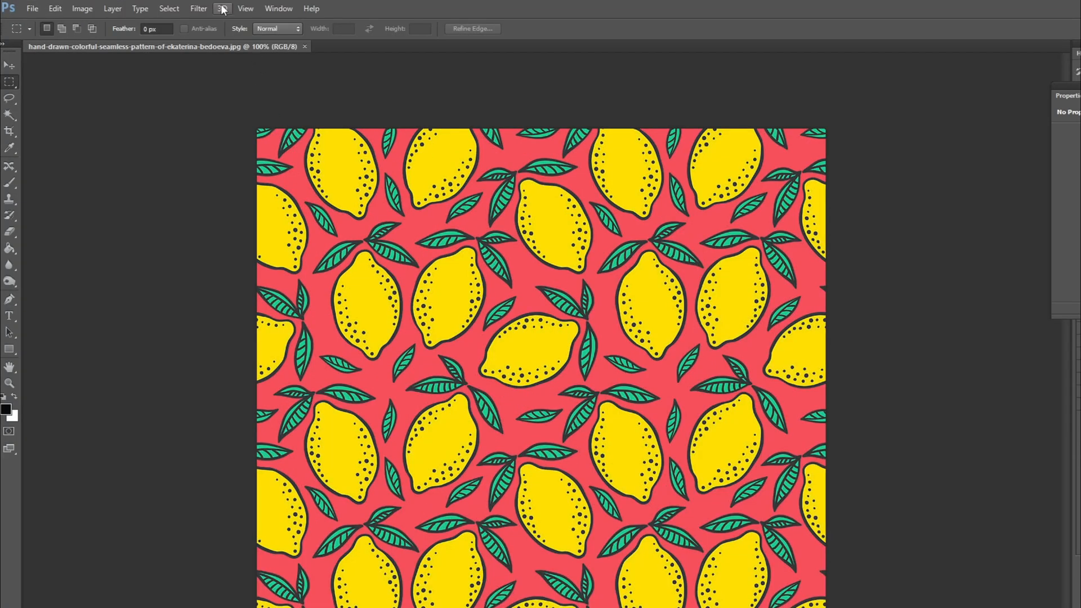
- Apply the Offset filter to the lemon image with +200 pixels horizontal, +200 pixels vertical and Wrap Around
click(158, 24)
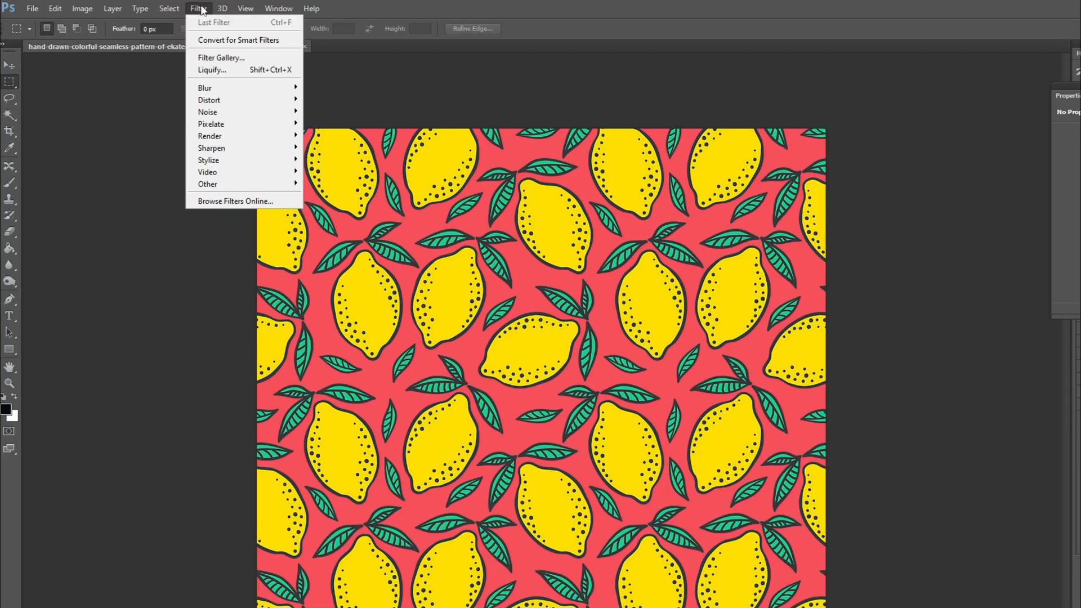
mouse_move(210, 185)
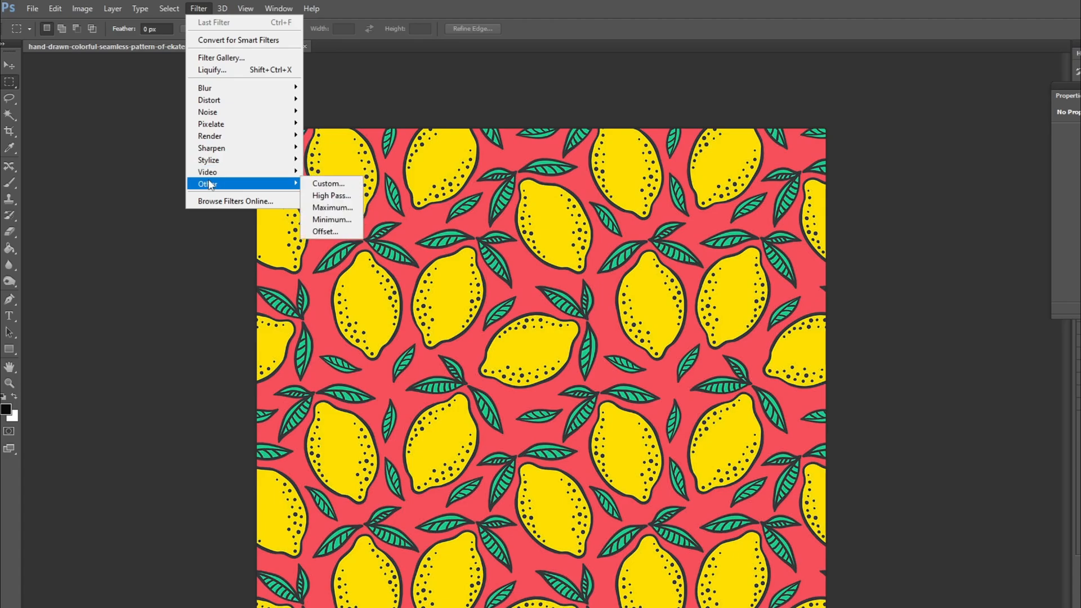
click(330, 232)
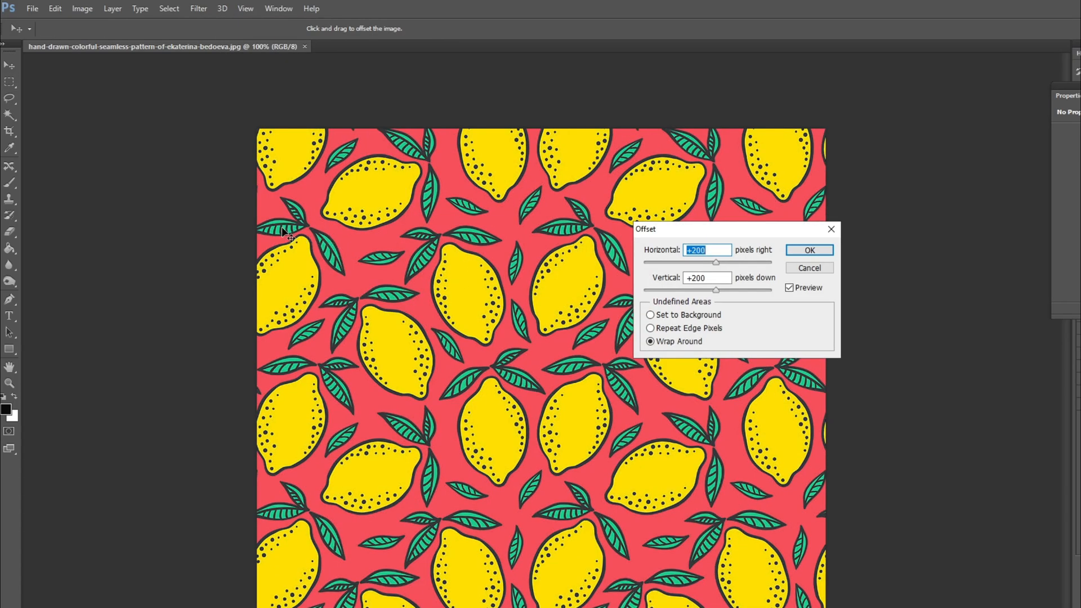
click(793, 253)
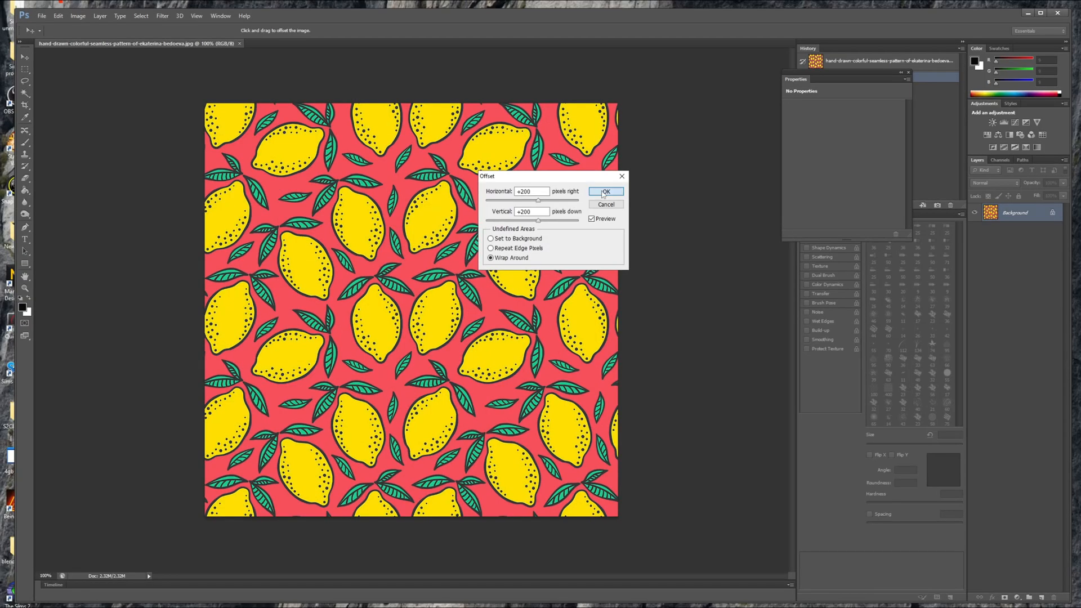
click(605, 192)
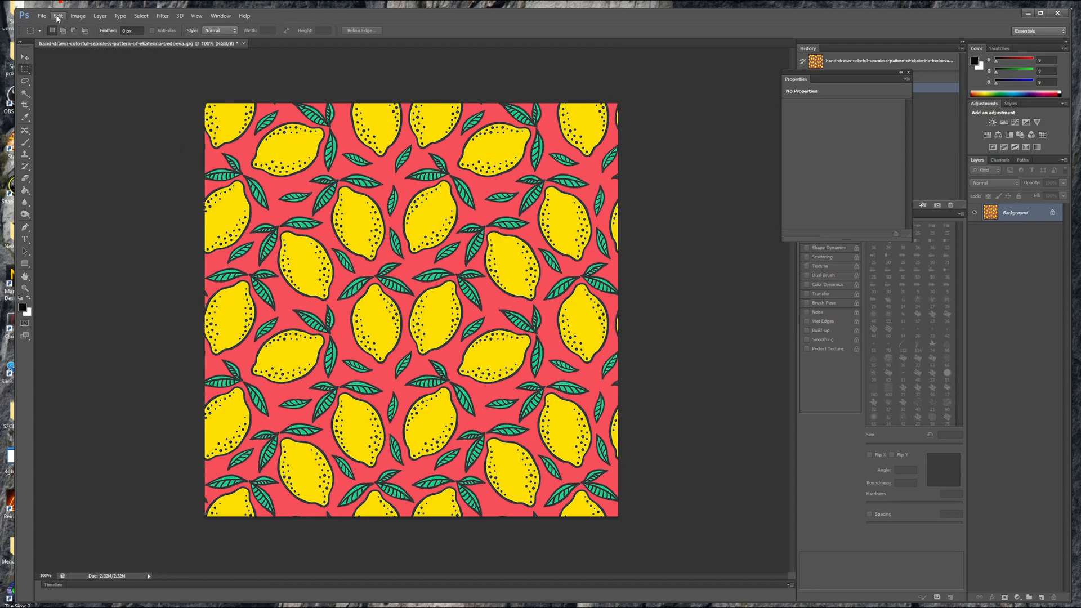
- Define the offset lemon image as a pattern named "lemons"
click(58, 17)
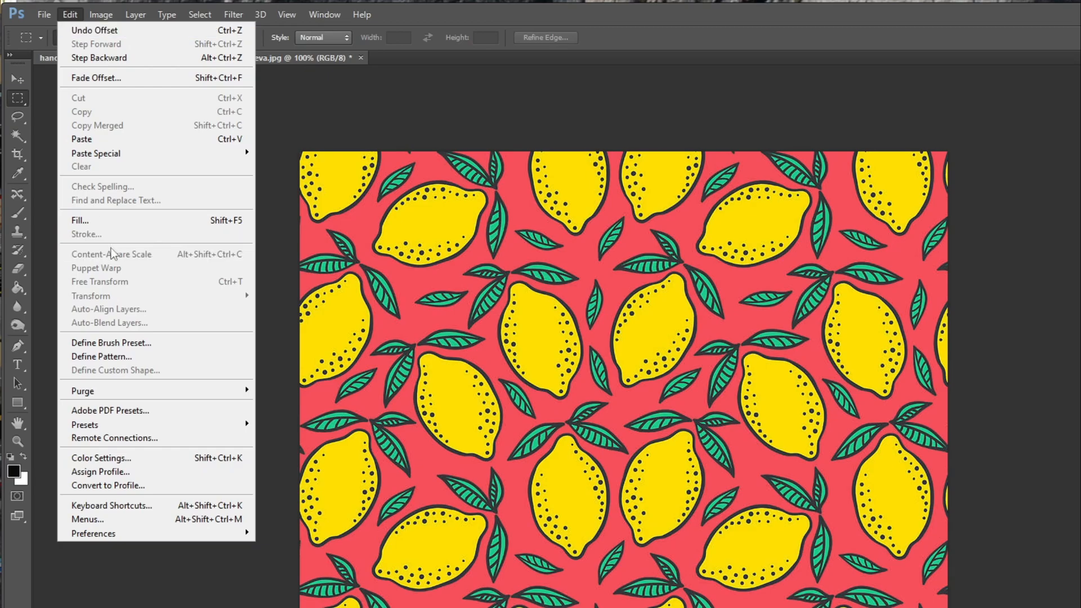
click(96, 357)
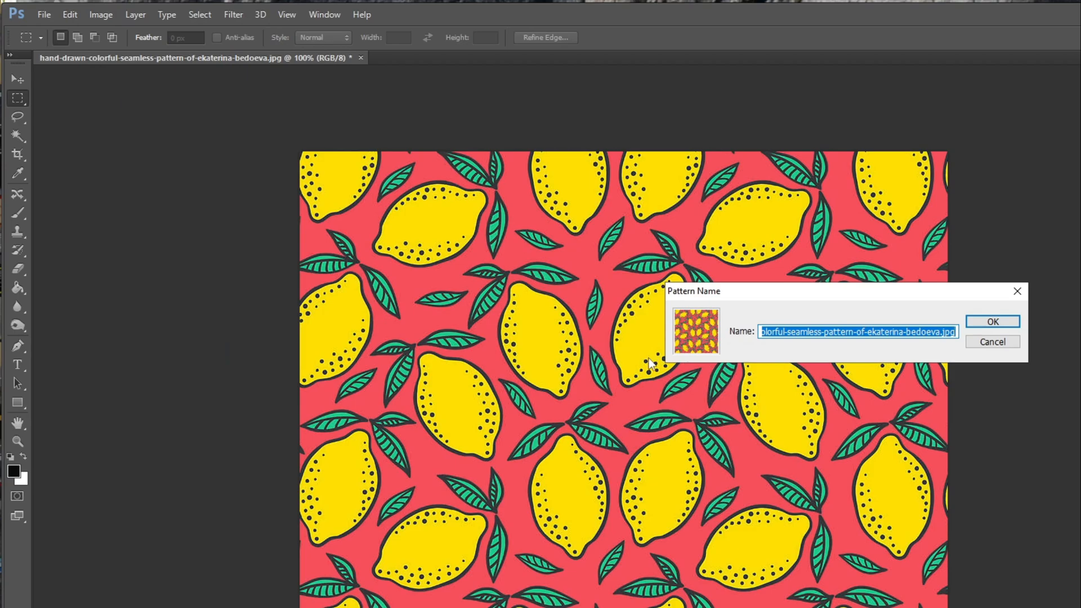
text(lemons)
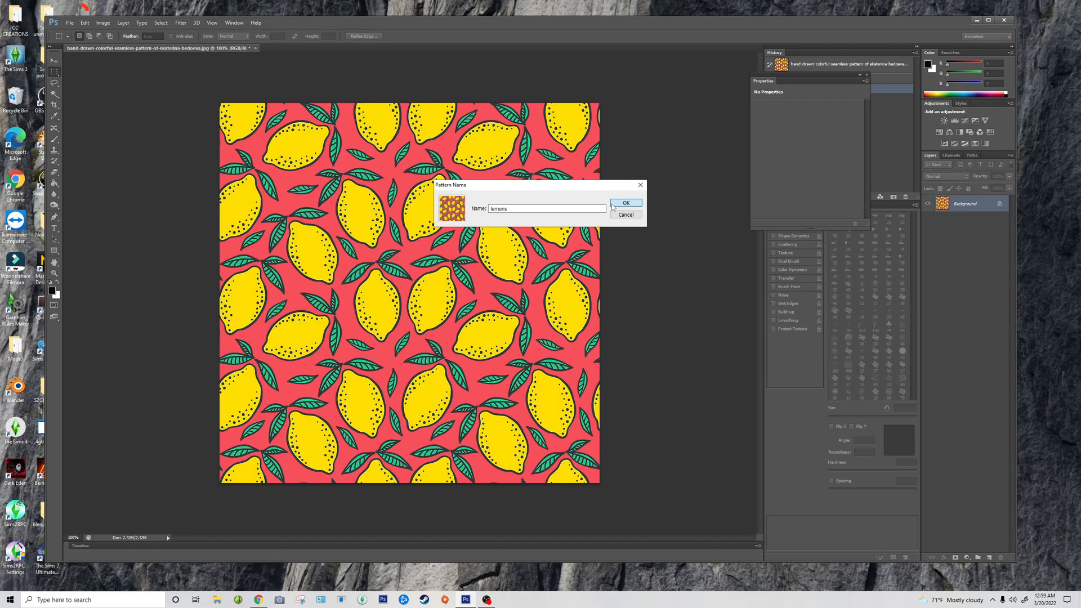
click(970, 322)
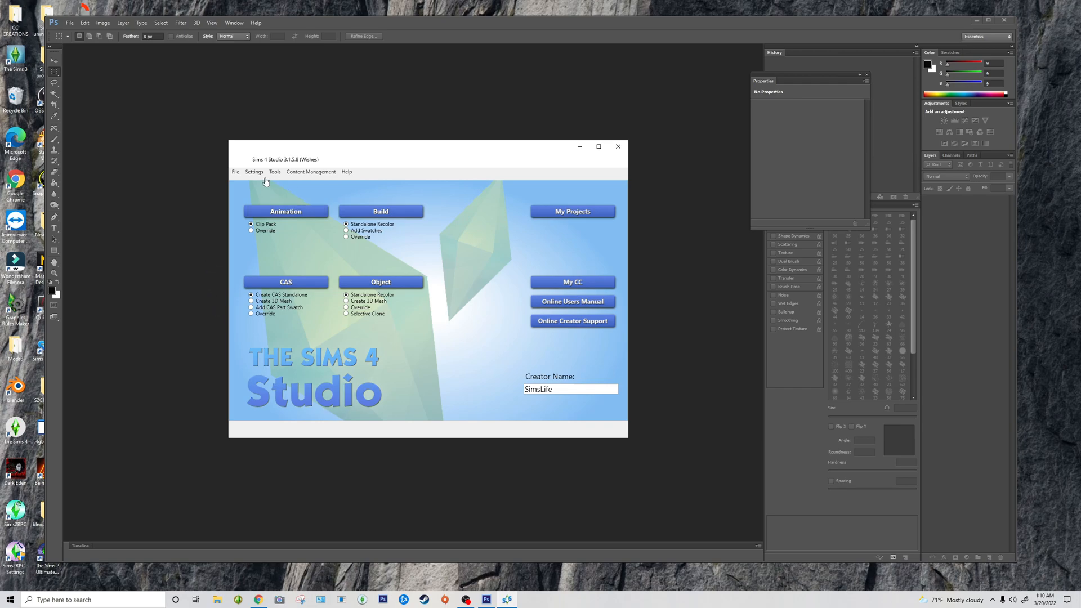
- In Sims 4 Studio, start a standalone CAS creation and filter the catalog to Base Game clothing tops for adult males
click(298, 287)
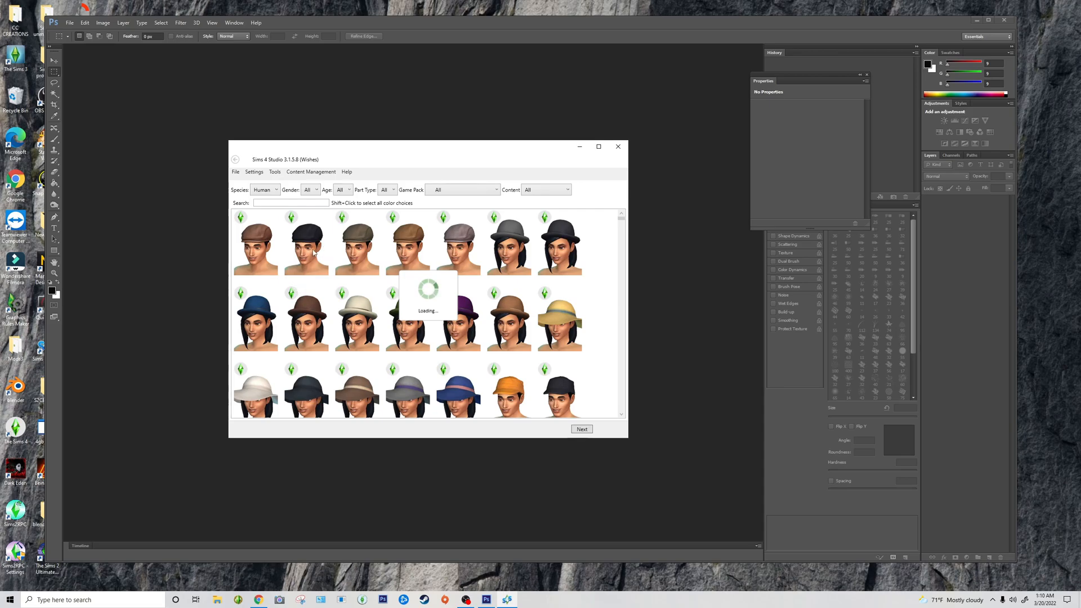
click(495, 192)
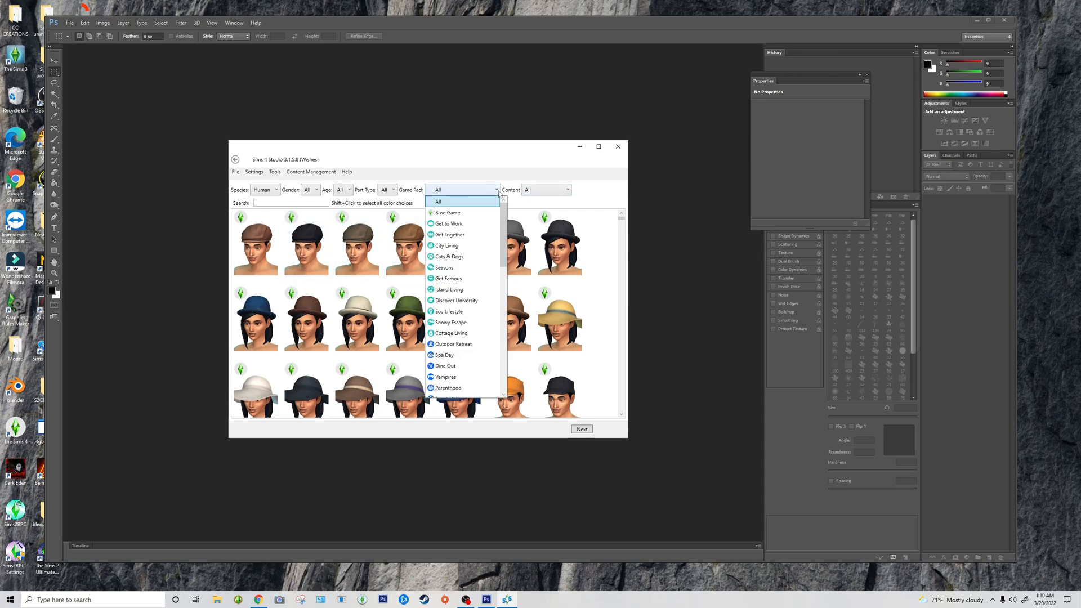
click(472, 212)
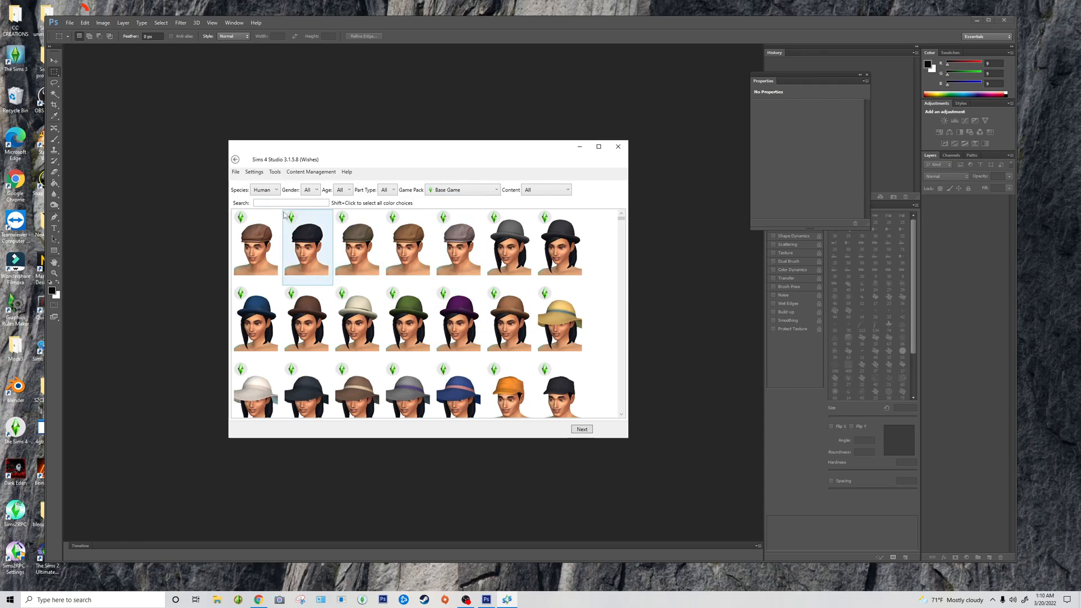
click(350, 192)
click(346, 212)
click(317, 192)
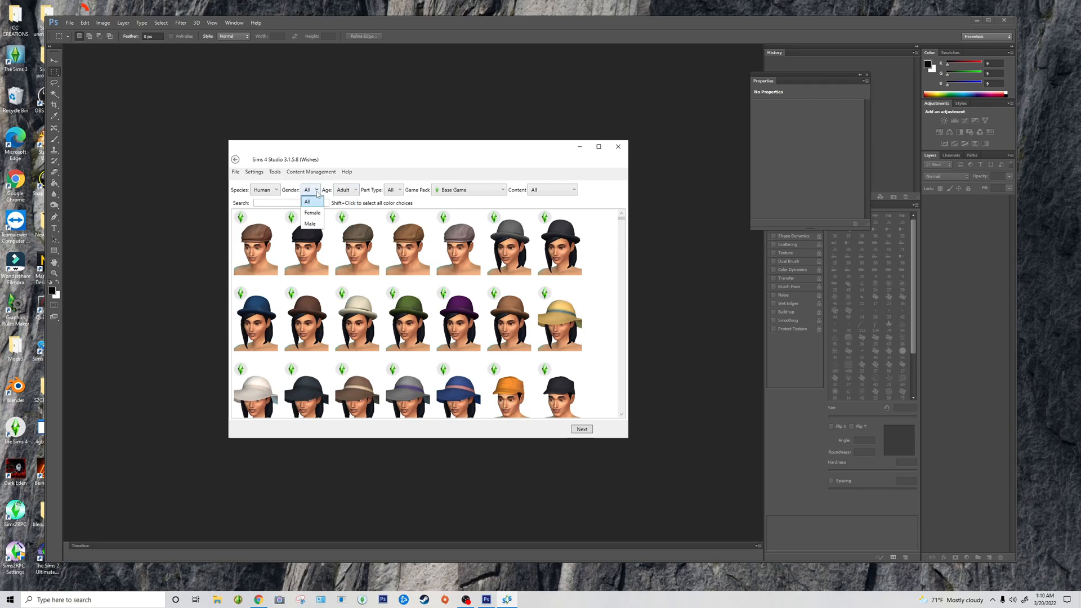
click(317, 224)
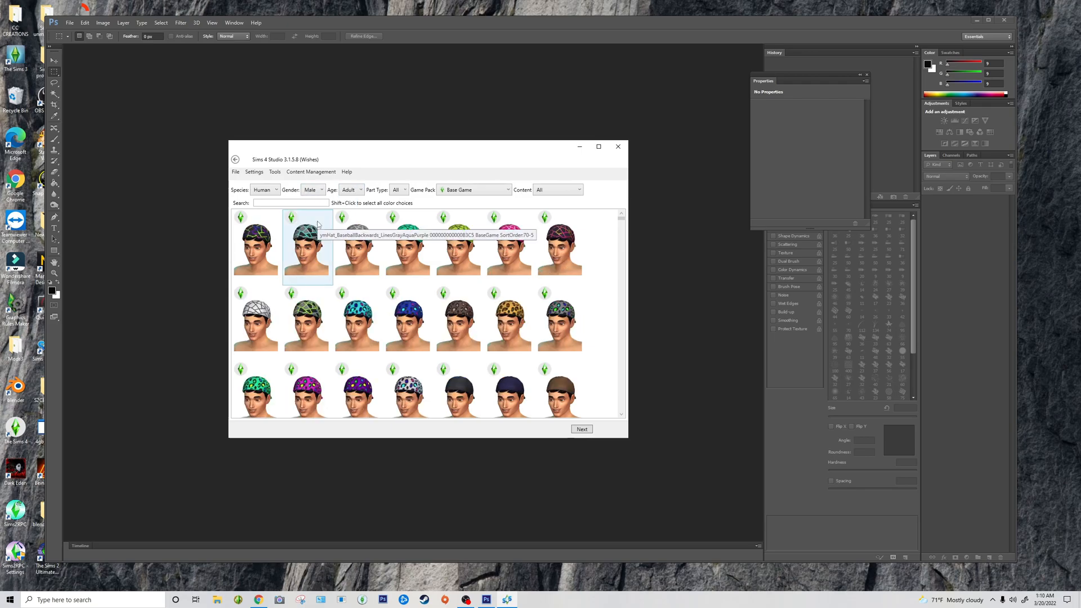
click(404, 192)
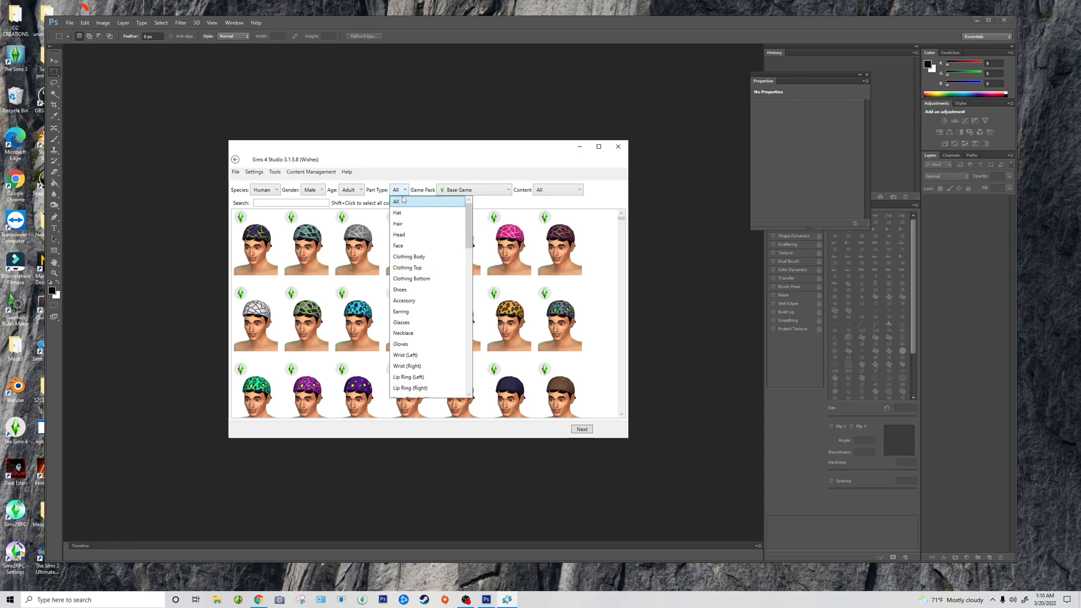
click(408, 268)
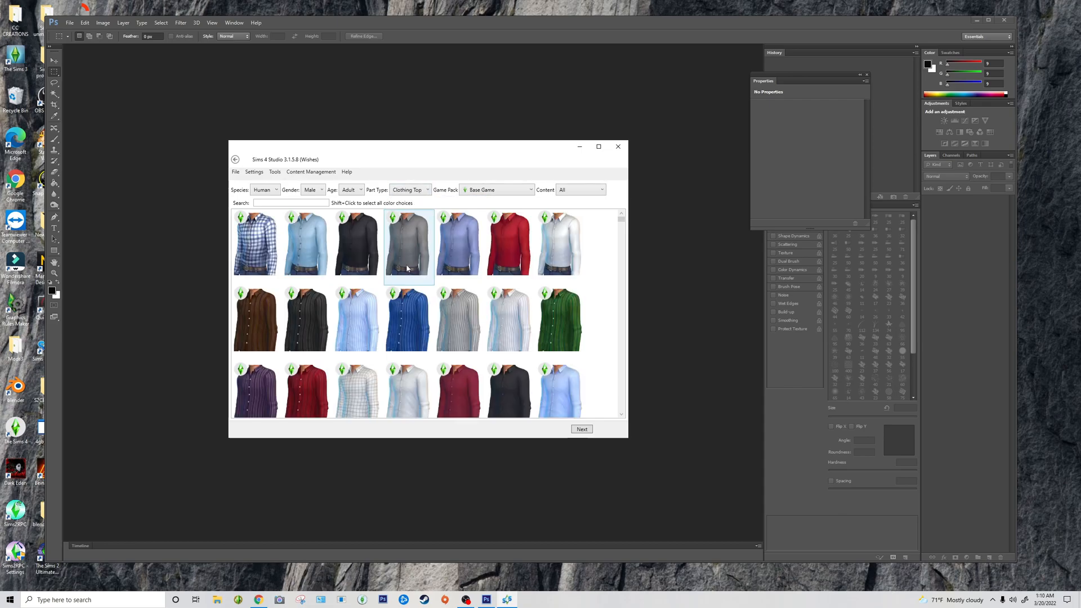
- Choose the white button-up pajama top as the base and save the package as Pj_top in the Desktop's Vest folder
scroll(408, 268, down, 4)
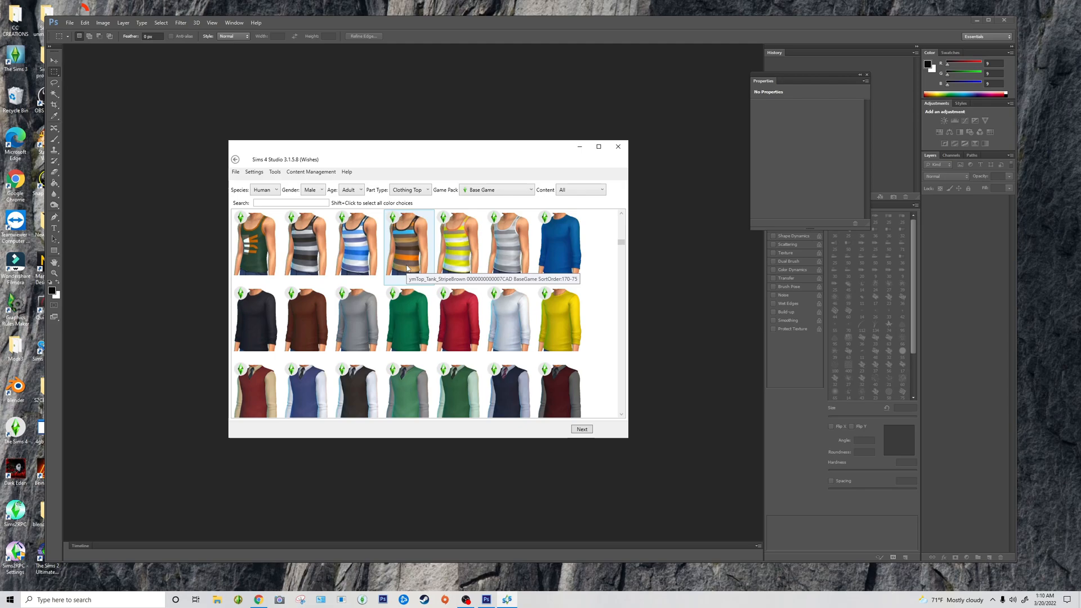
scroll(408, 268, down, 2)
scroll(408, 268, down, 6)
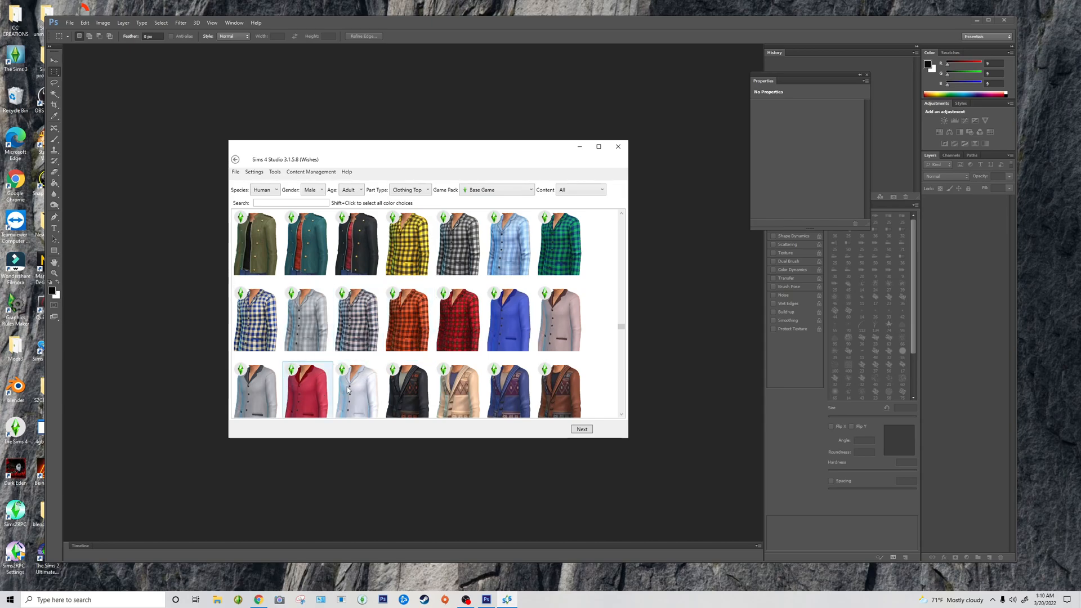
scroll(350, 389, down, 3)
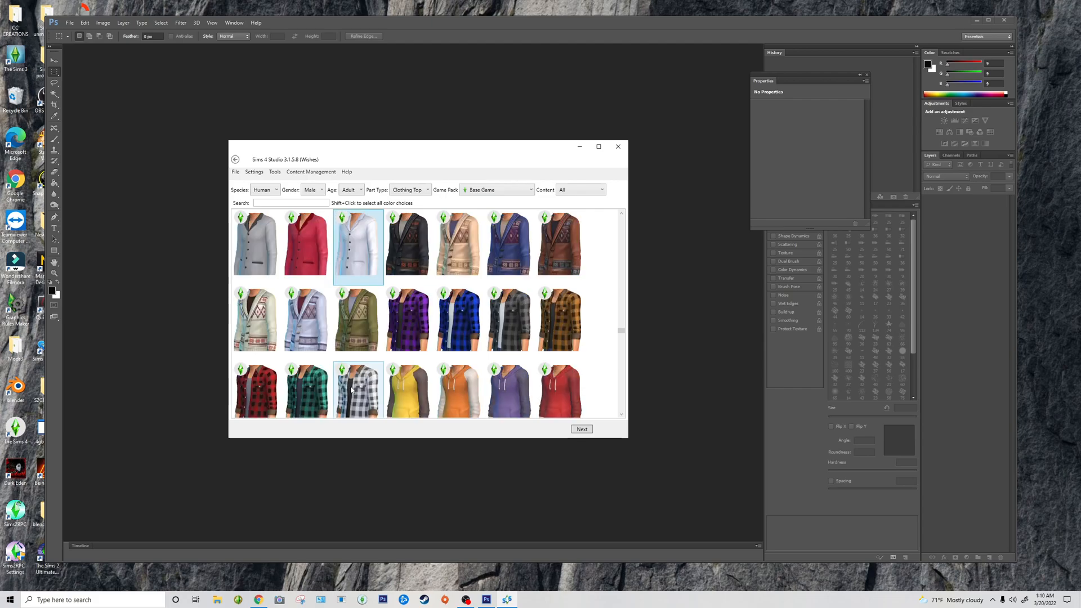
click(582, 429)
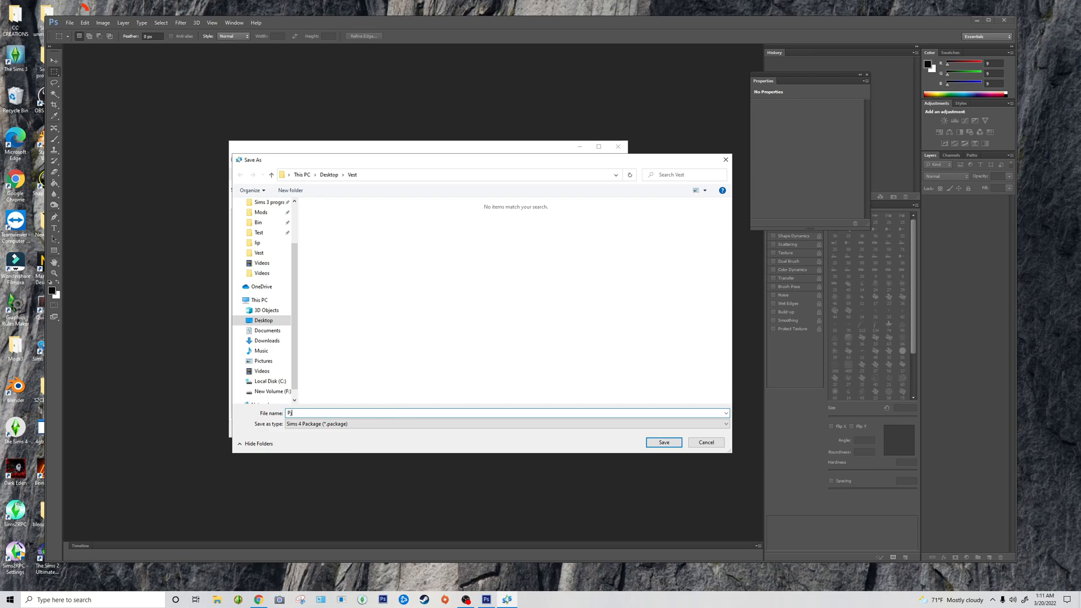
text(p)
click(659, 442)
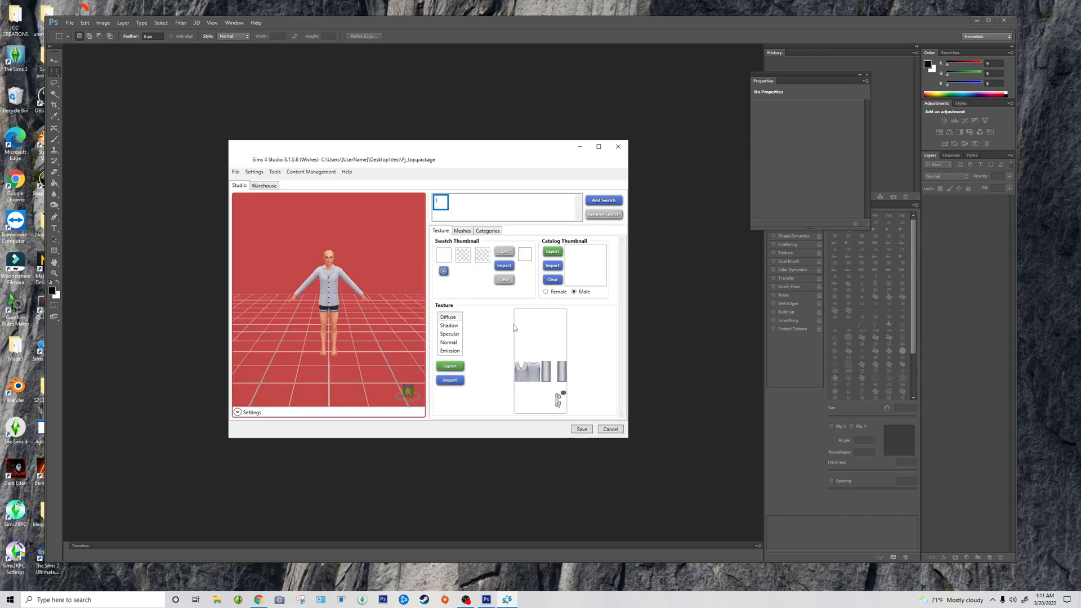
- Export the pajama top's Diffuse texture as a PNG named "top" in the Vest folder
click(444, 319)
click(447, 367)
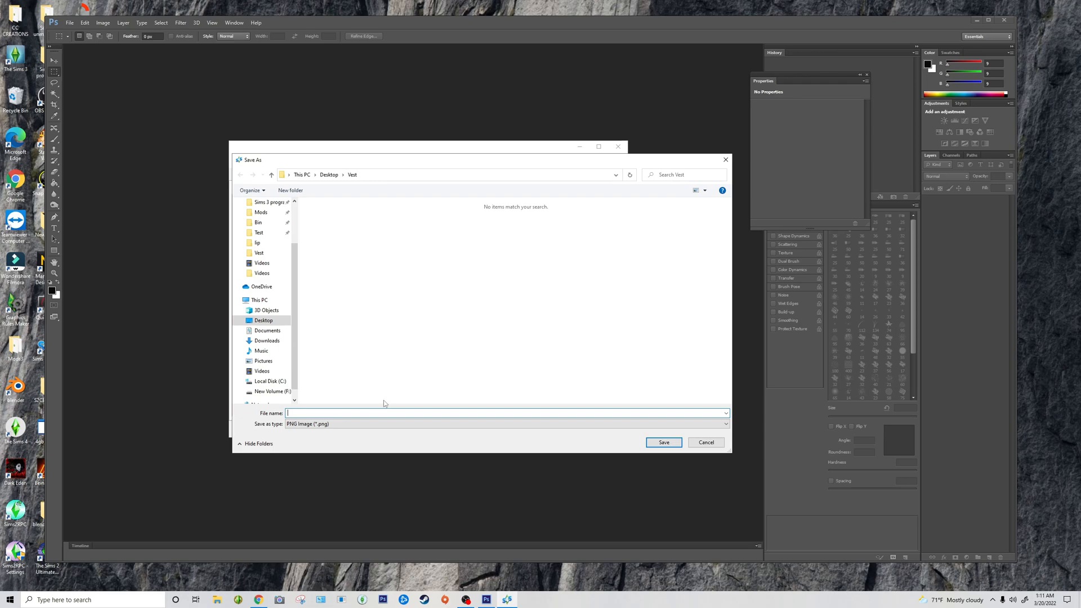
text(top)
click(653, 444)
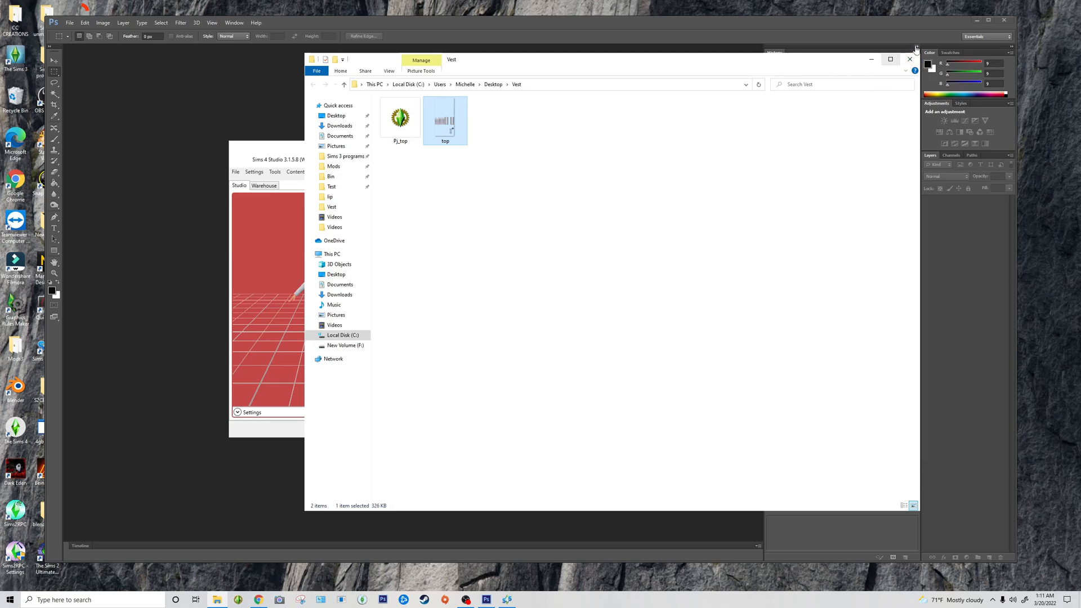
- Clear away the Sims 4 Studio and Vest folder windows and open top.png in Photoshop
click(280, 259)
click(586, 150)
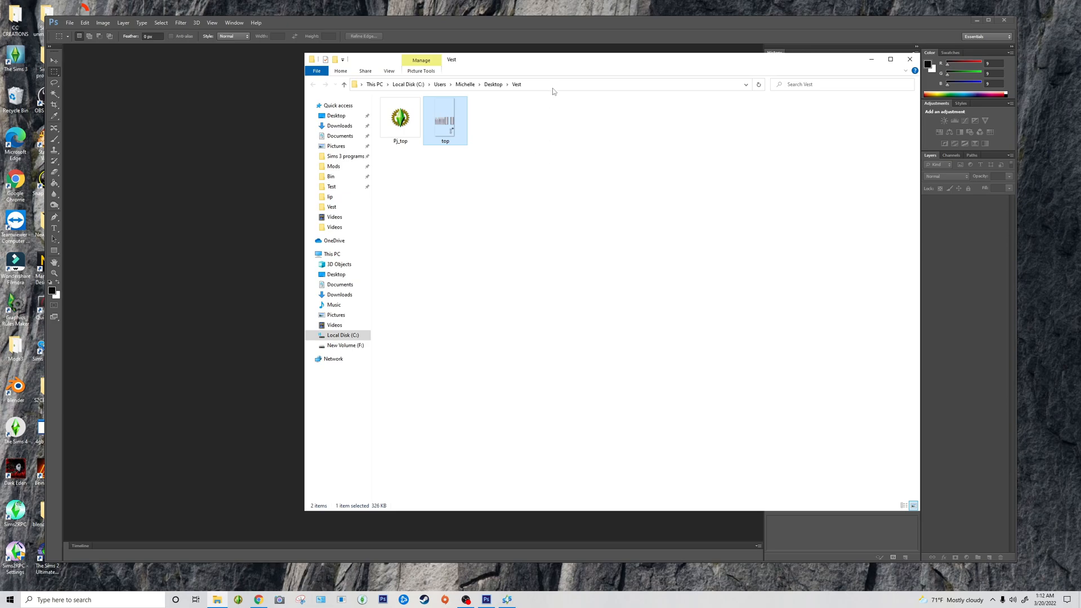
drag(501, 64, 425, 74)
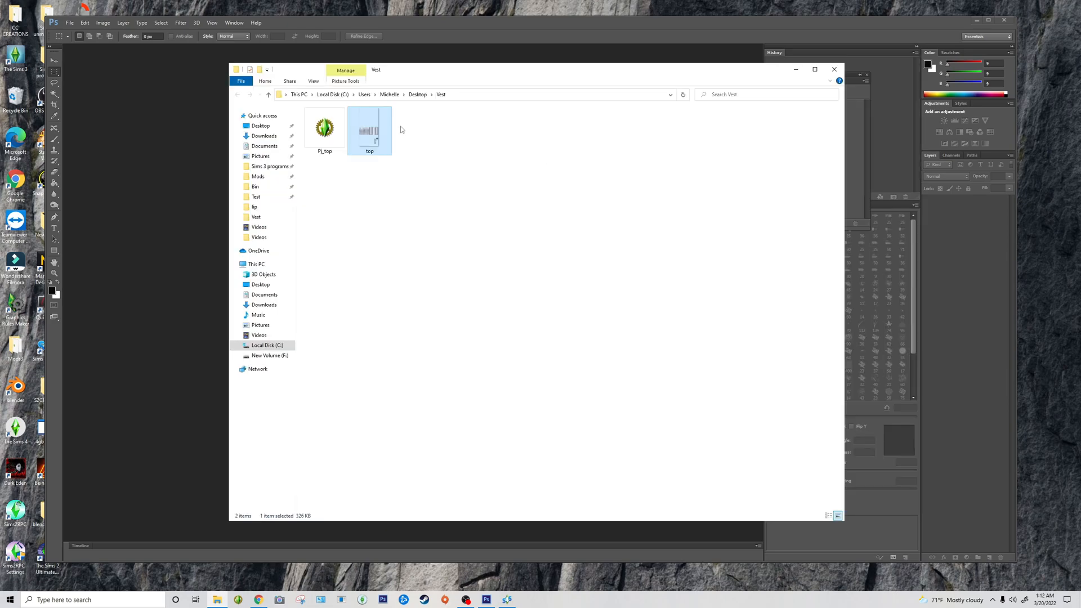
click(833, 69)
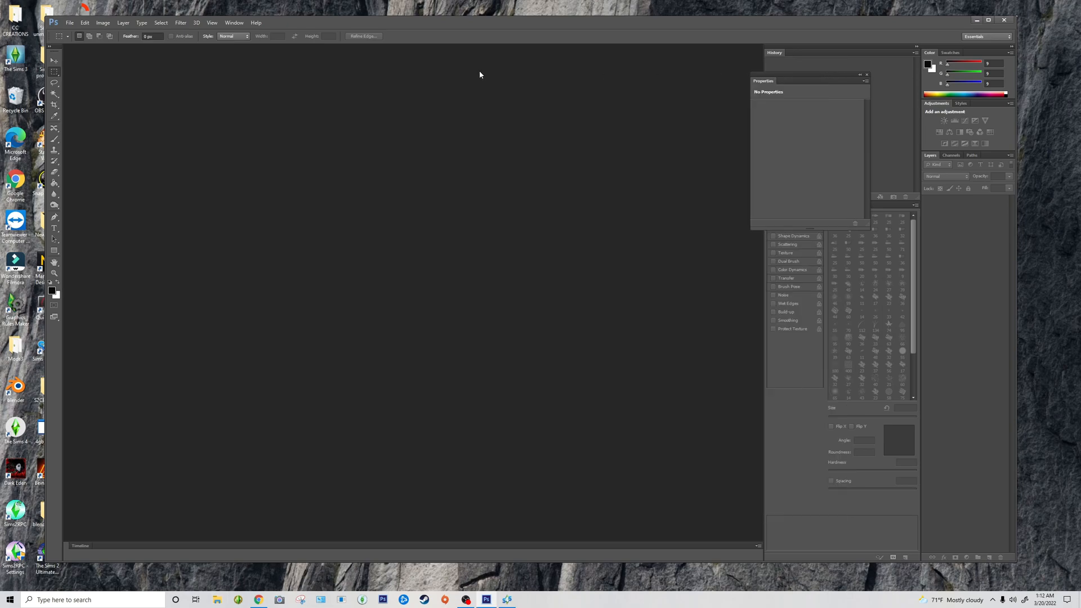
click(70, 23)
click(77, 42)
click(627, 354)
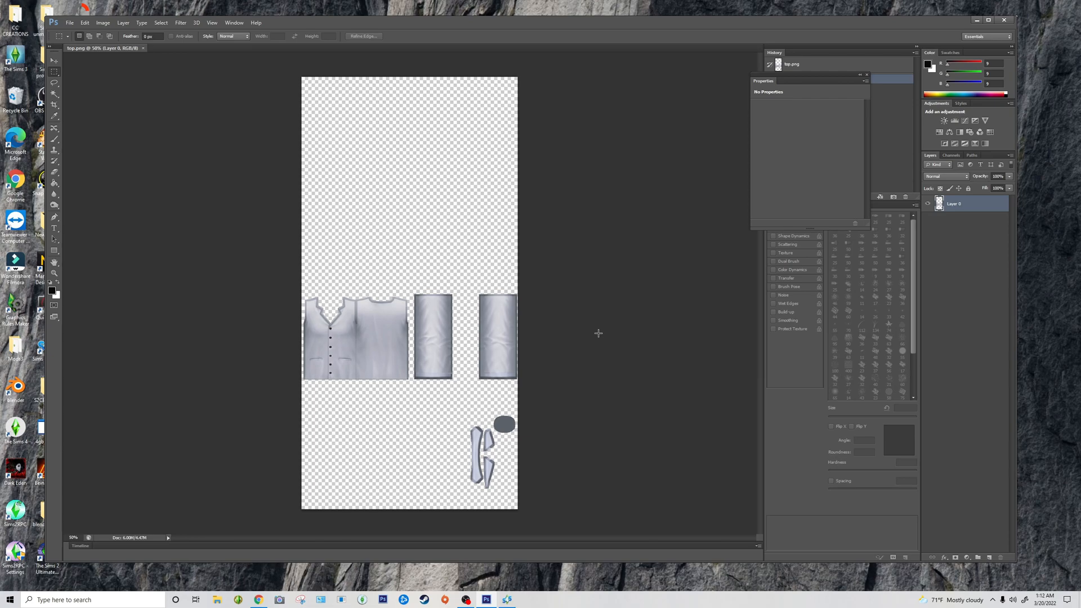
- Examine the shirt body, sleeve and collar pieces of the pajama top texture up close
scroll(599, 333, up, 1)
scroll(599, 333, up, 1)
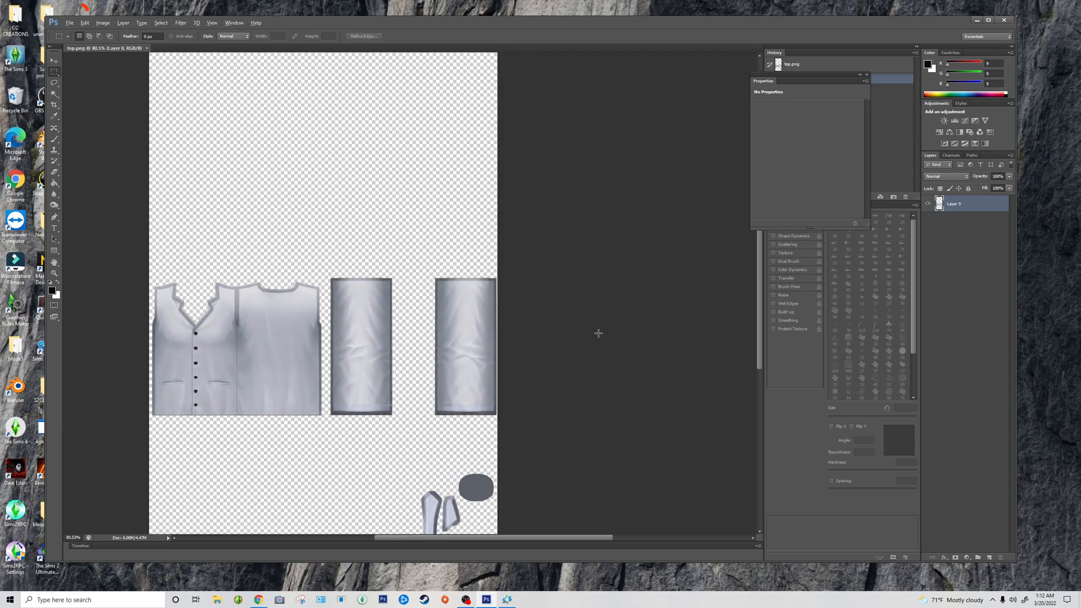
scroll(599, 334, down, 2)
scroll(598, 333, down, 1)
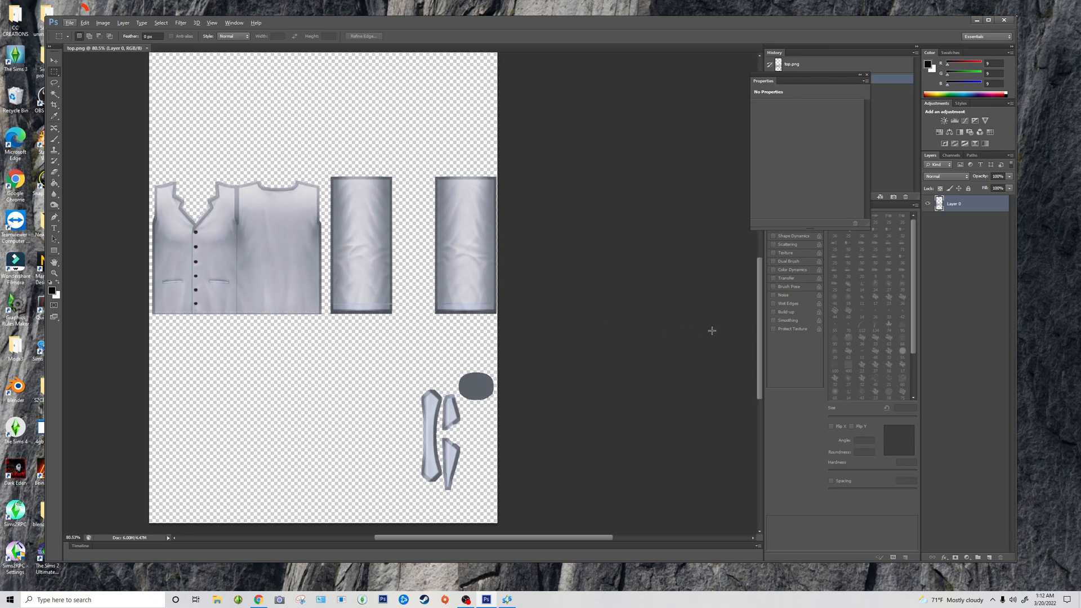
scroll(316, 392, up, 3)
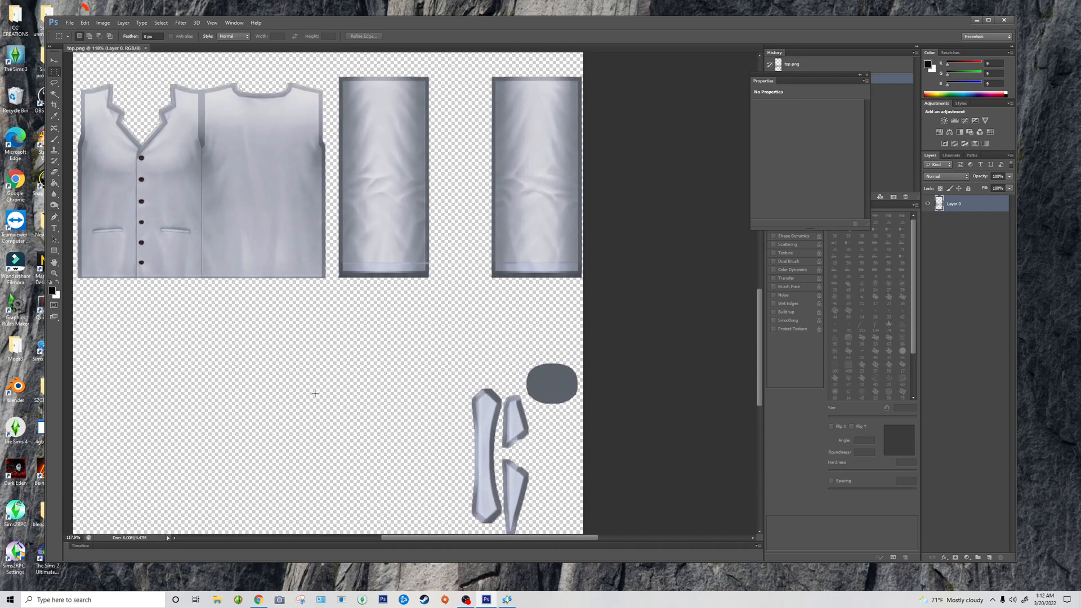
drag(401, 539, 358, 538)
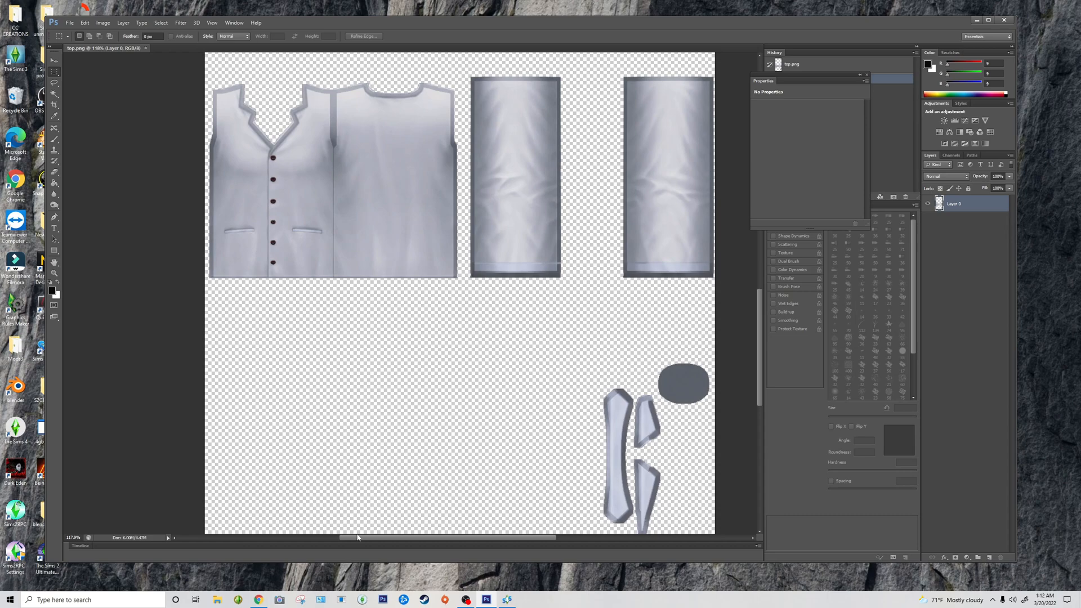
scroll(372, 478, up, 1)
mouse_move(759, 384)
mouse_down()
mouse_move(760, 345)
mouse_move(760, 383)
mouse_up()
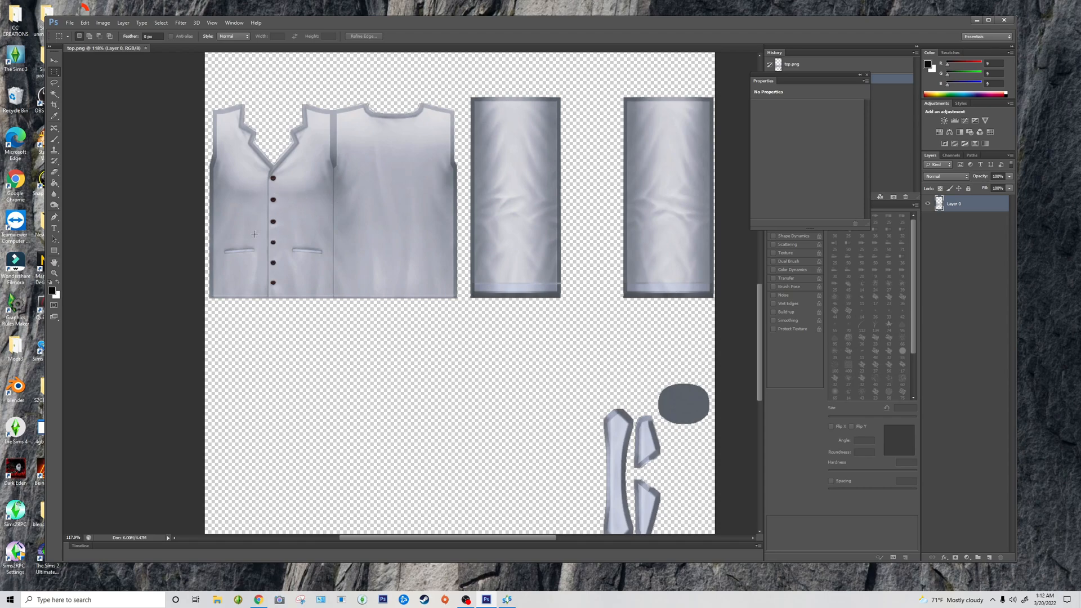
scroll(255, 233, up, 3)
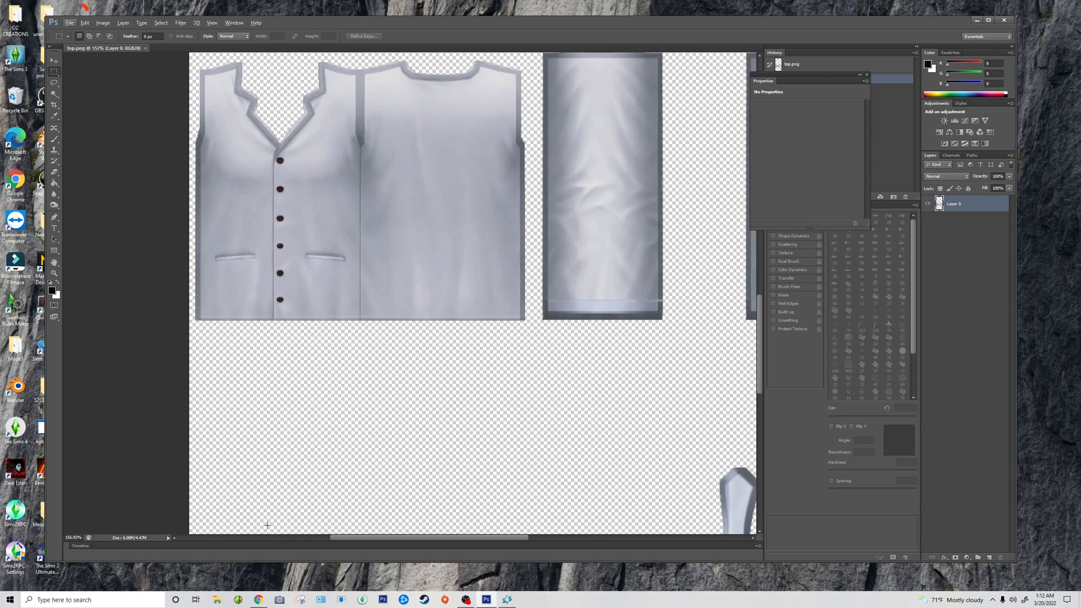
drag(355, 540, 389, 541)
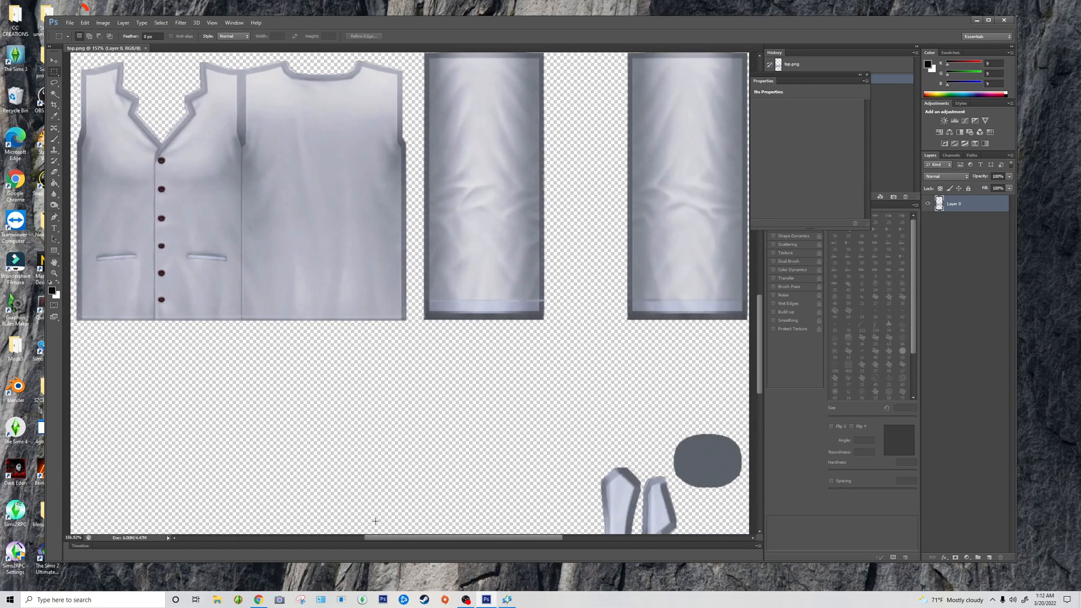
- Try to select the buttons down the shirt front together with the Magic Wand tool
click(54, 92)
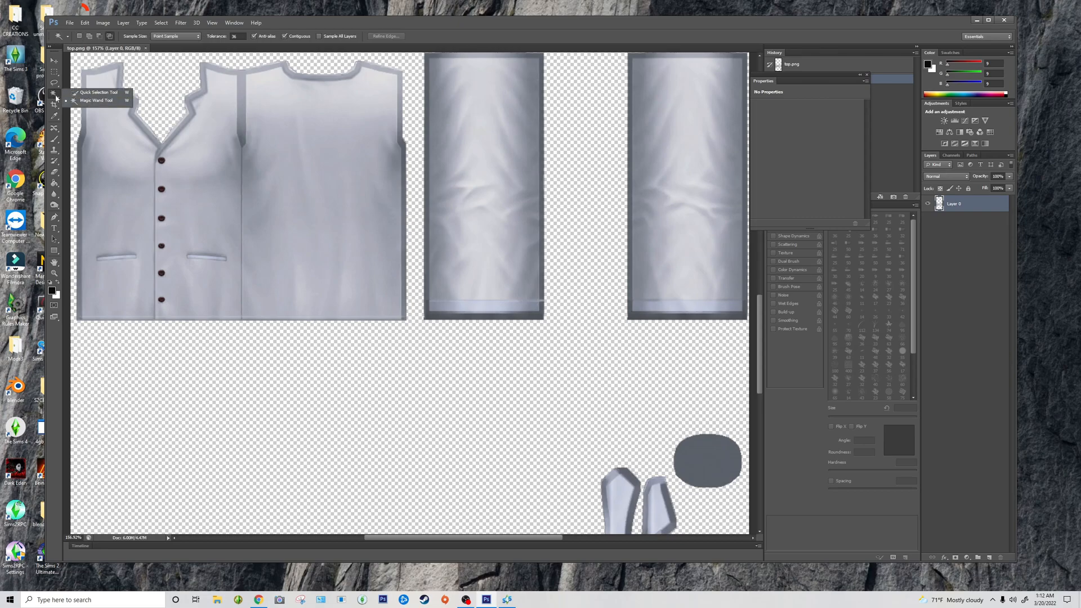
click(89, 103)
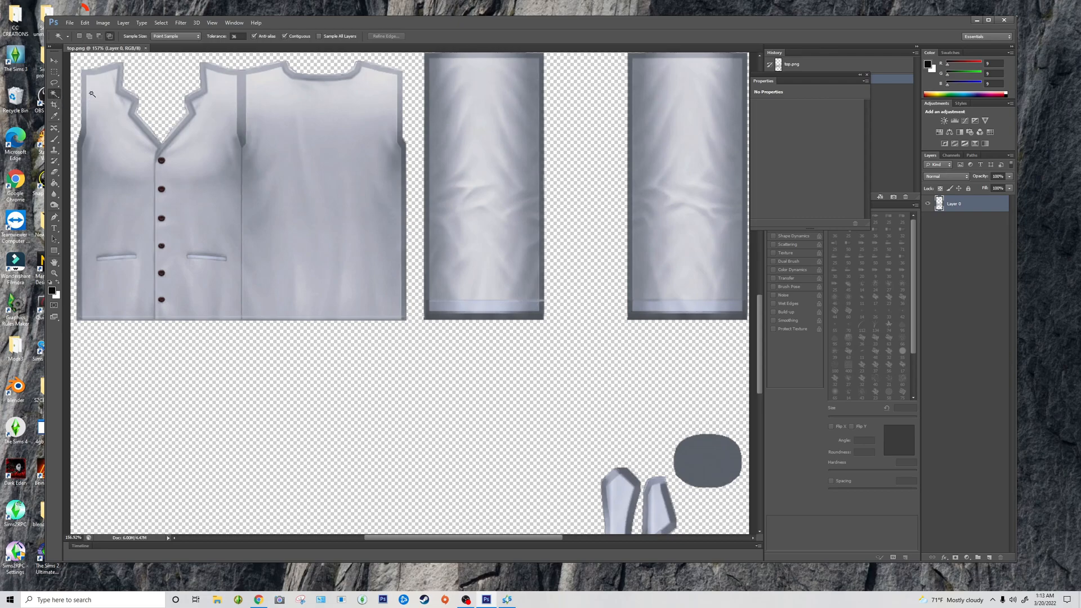
click(161, 161)
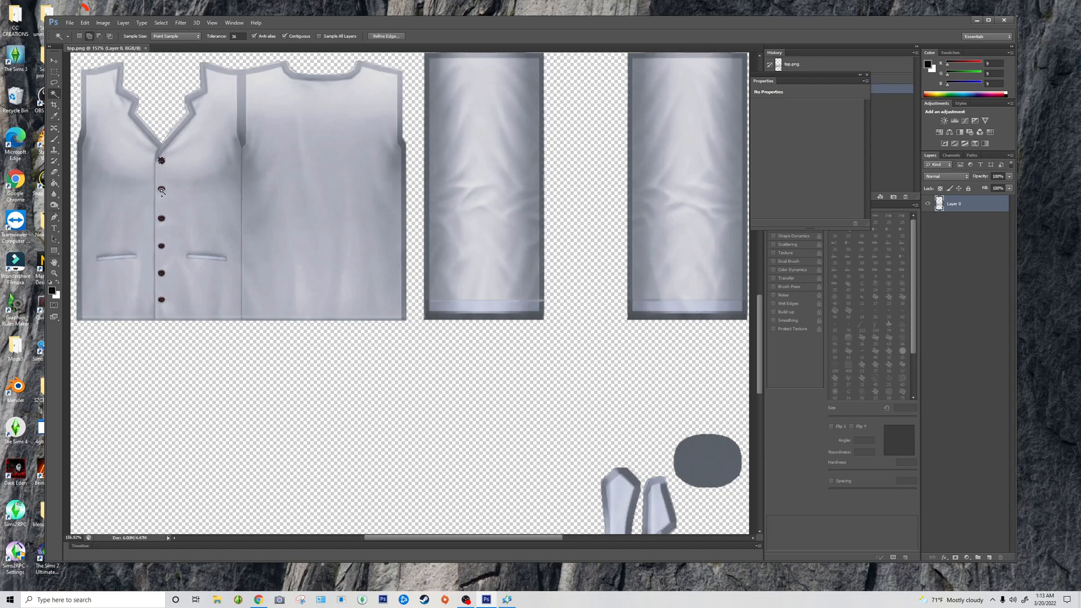
shift+click(161, 189)
shift+click(162, 219)
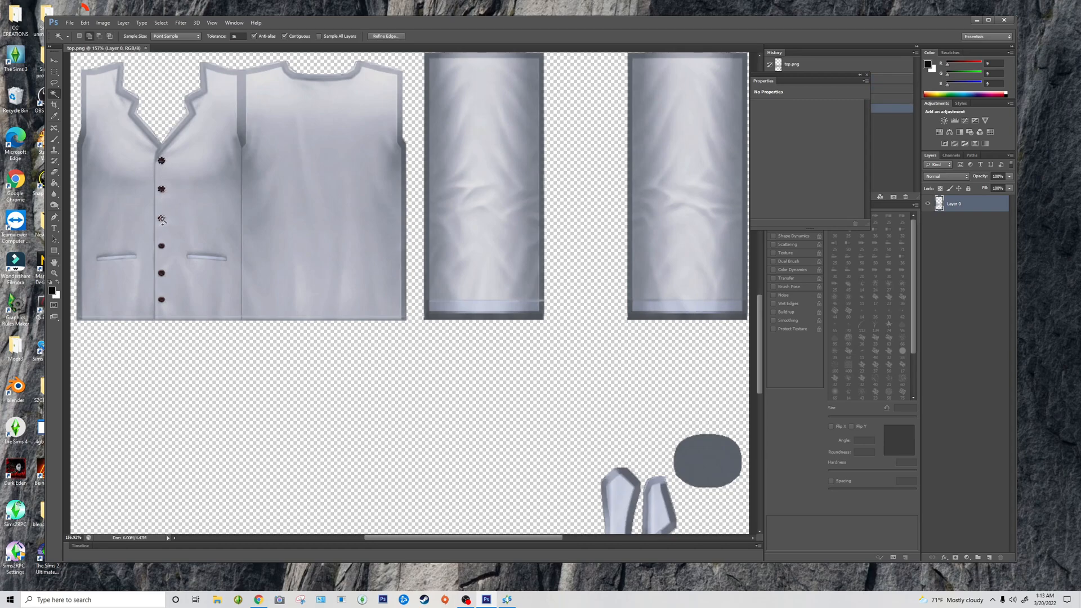
shift+click(161, 248)
shift+click(161, 249)
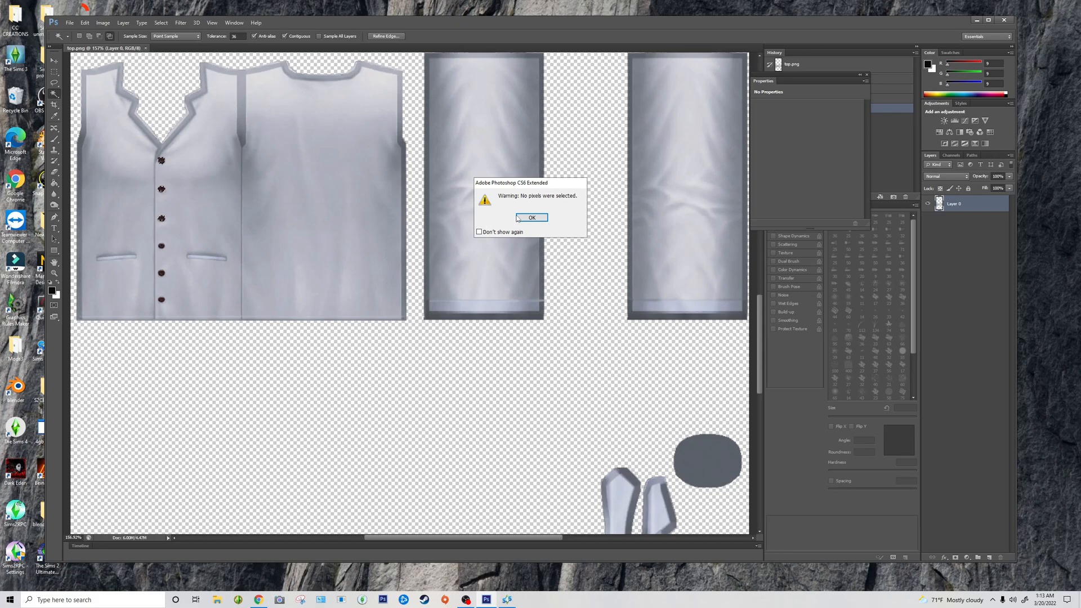
click(530, 219)
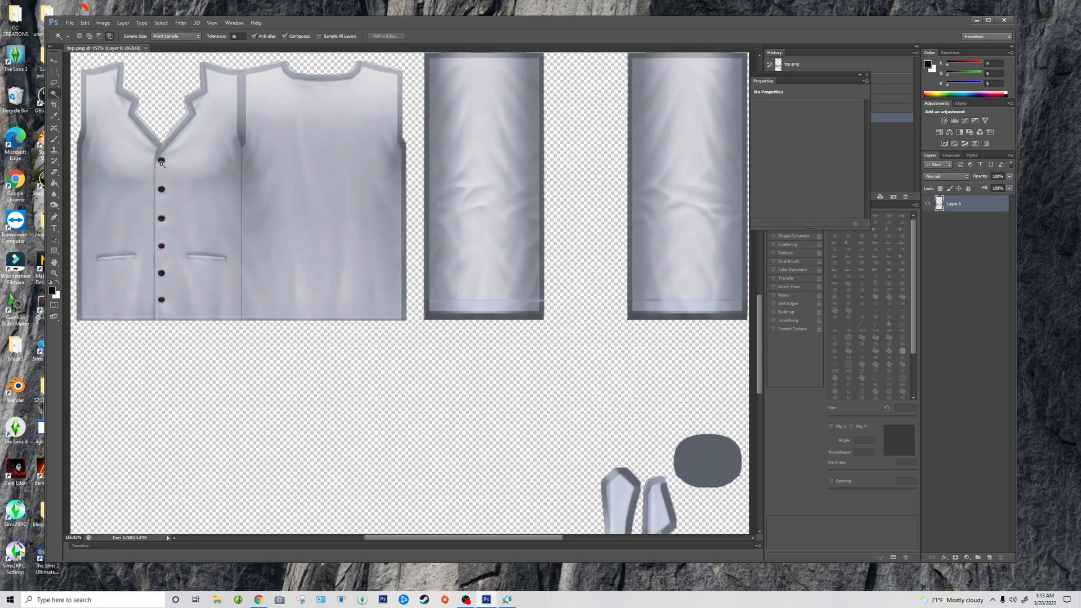
- Select all six buttons on the shirt front with the Magic Wand, adding each one to the selection
shift+click(161, 161)
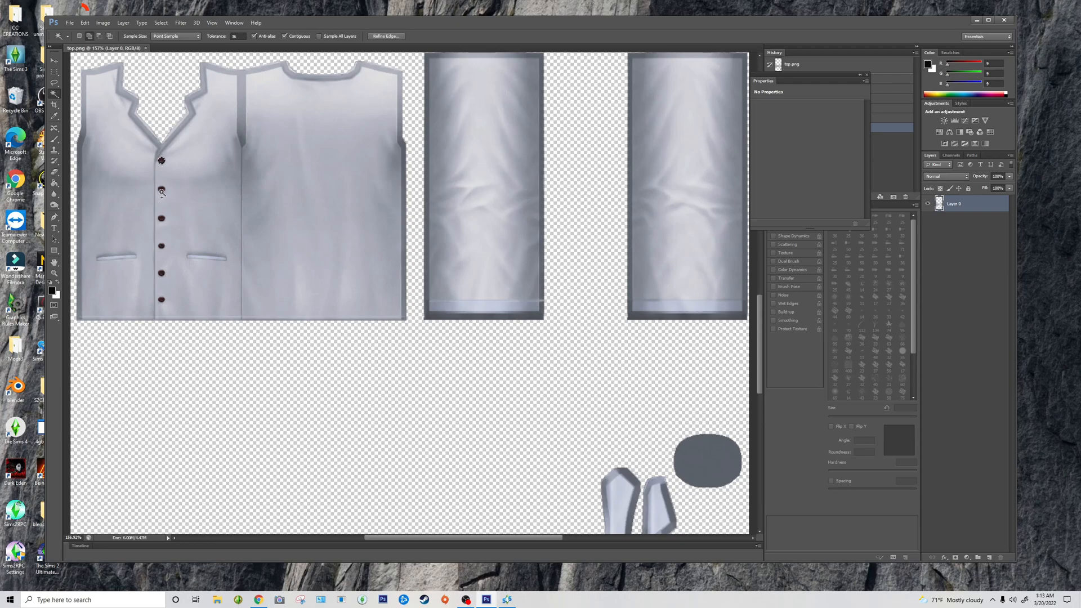
shift+click(162, 218)
shift+click(162, 247)
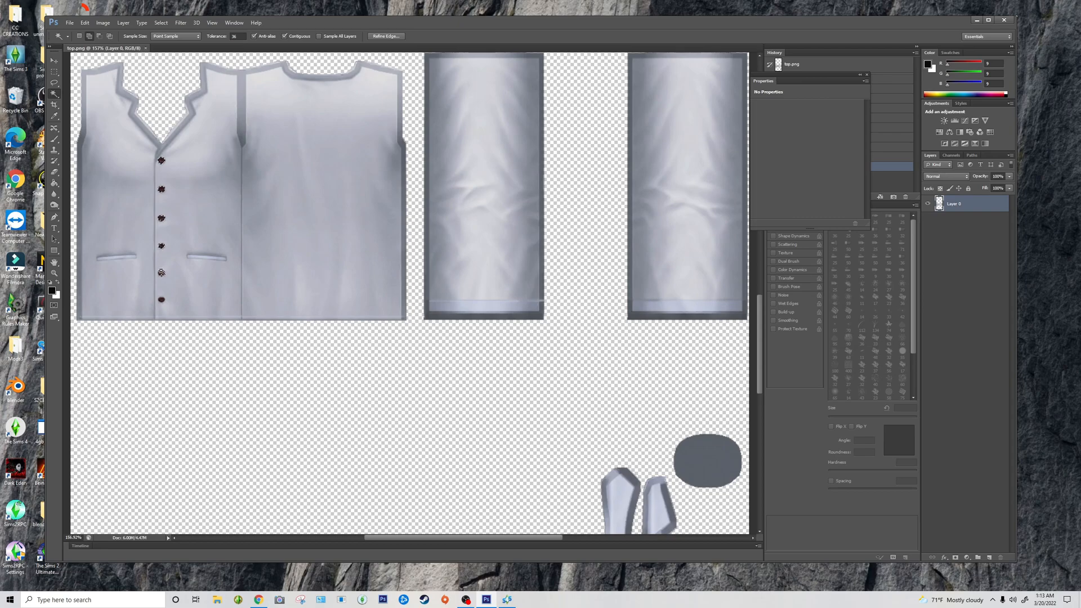
shift+click(162, 273)
shift+click(162, 299)
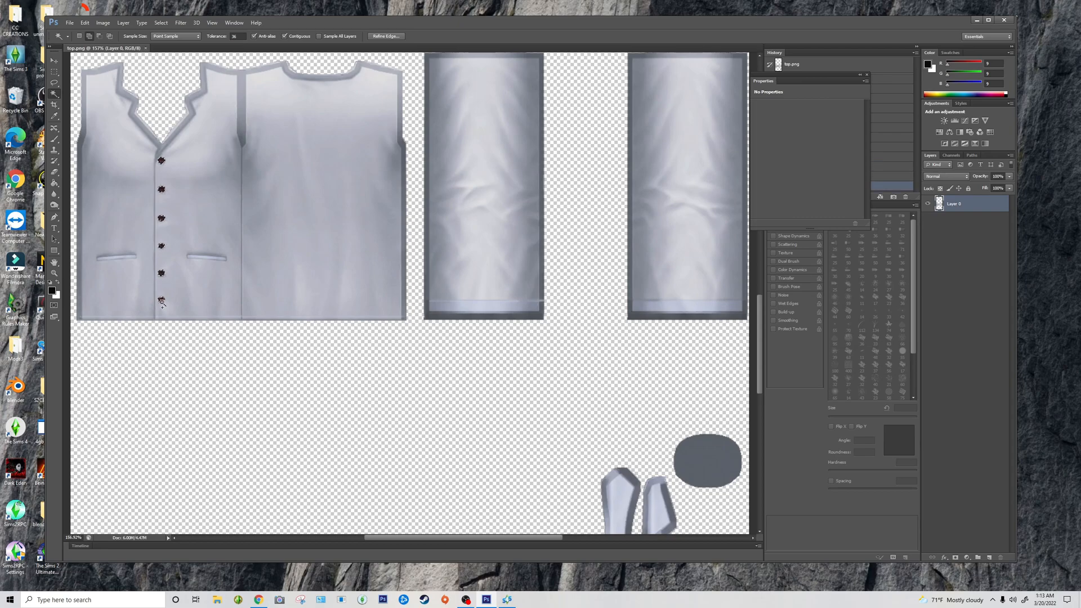
- Look over the collar pieces below the sleeves and return to the shirt body
scroll(422, 419, down, 3)
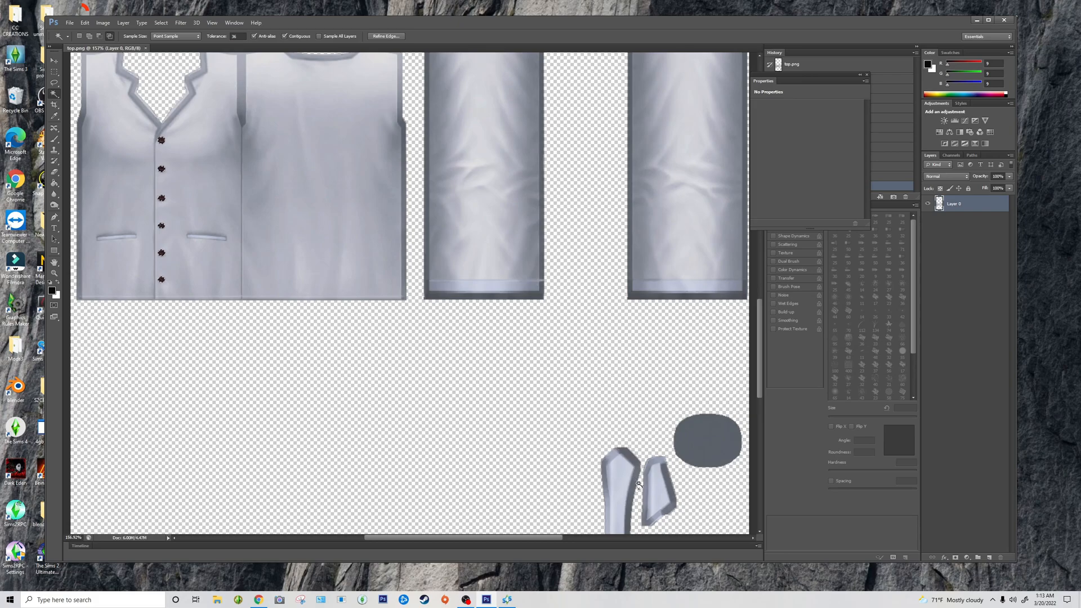
scroll(638, 432, down, 2)
scroll(638, 432, down, 12)
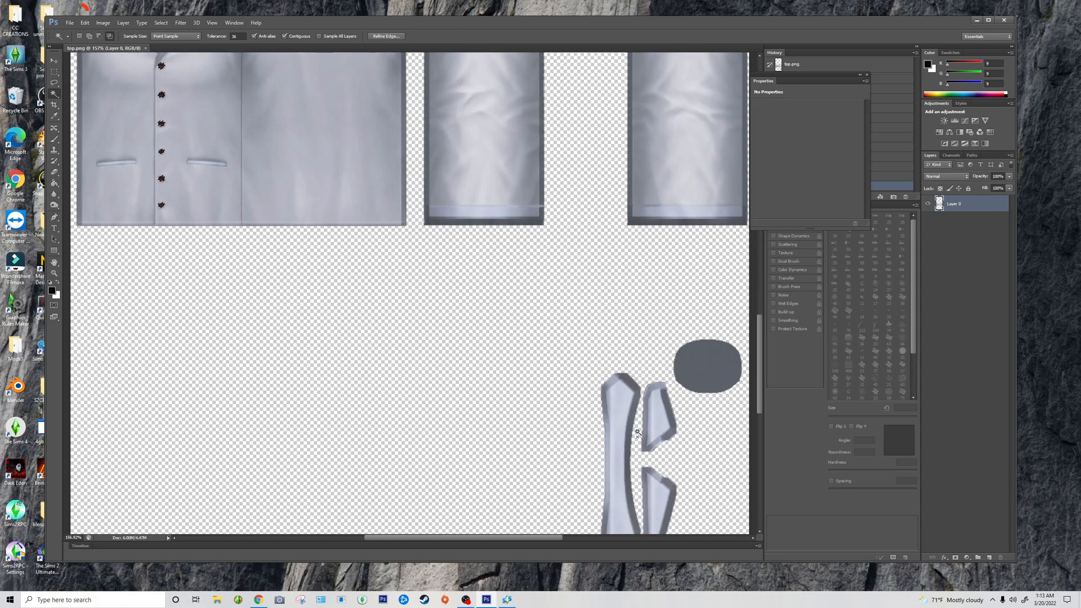
scroll(637, 432, down, 1)
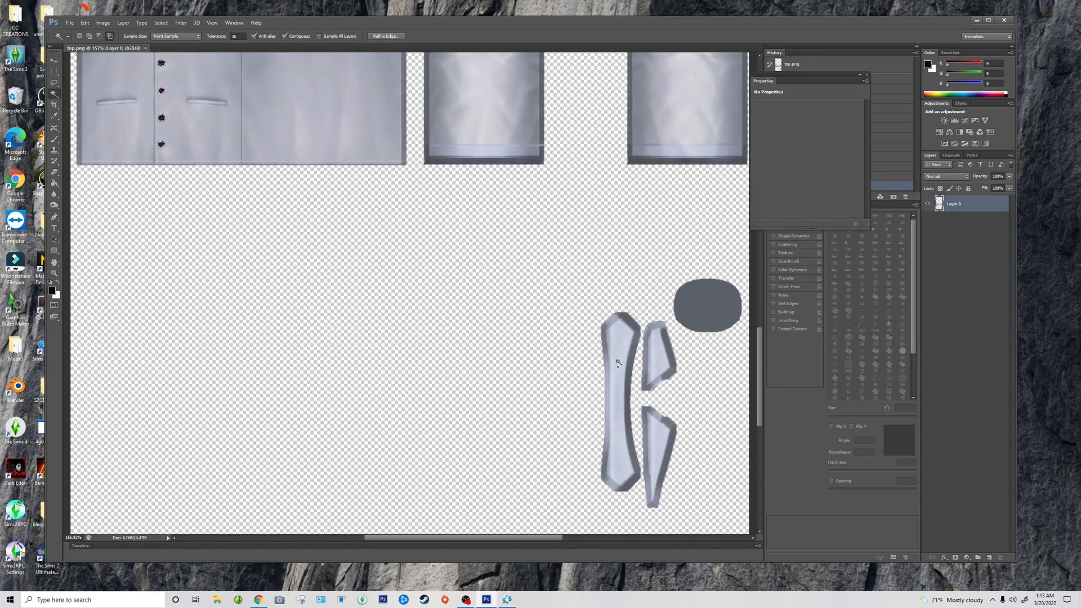
scroll(651, 382, up, 5)
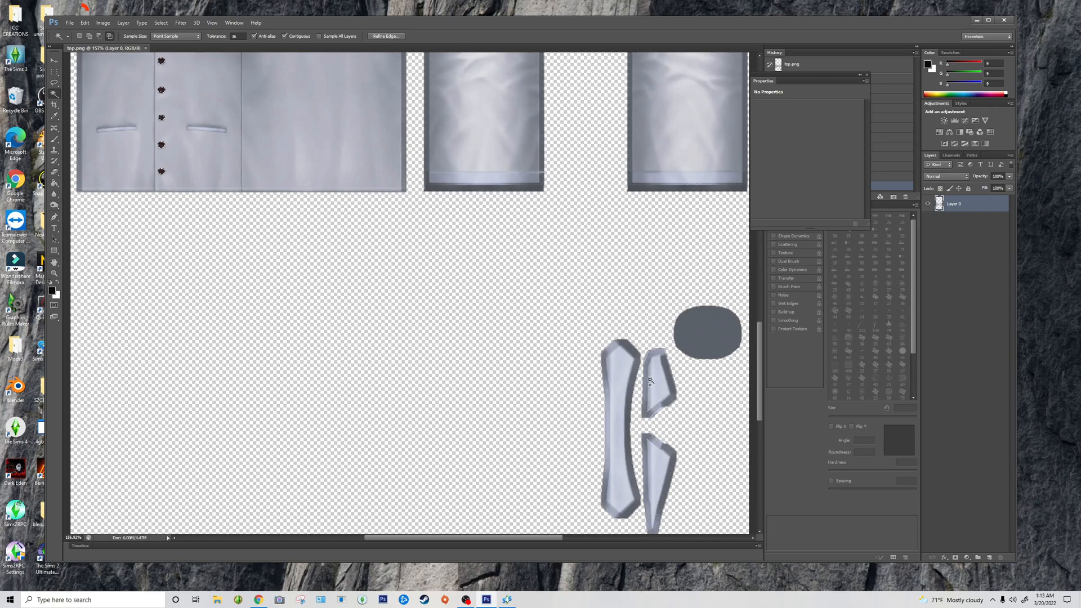
scroll(650, 381, up, 6)
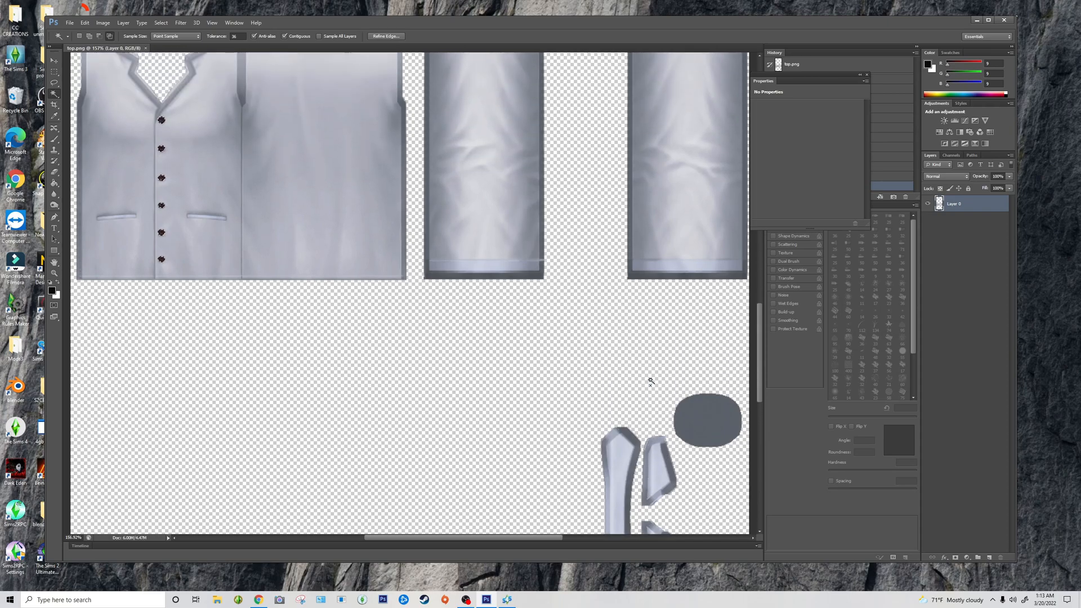
scroll(650, 381, up, 2)
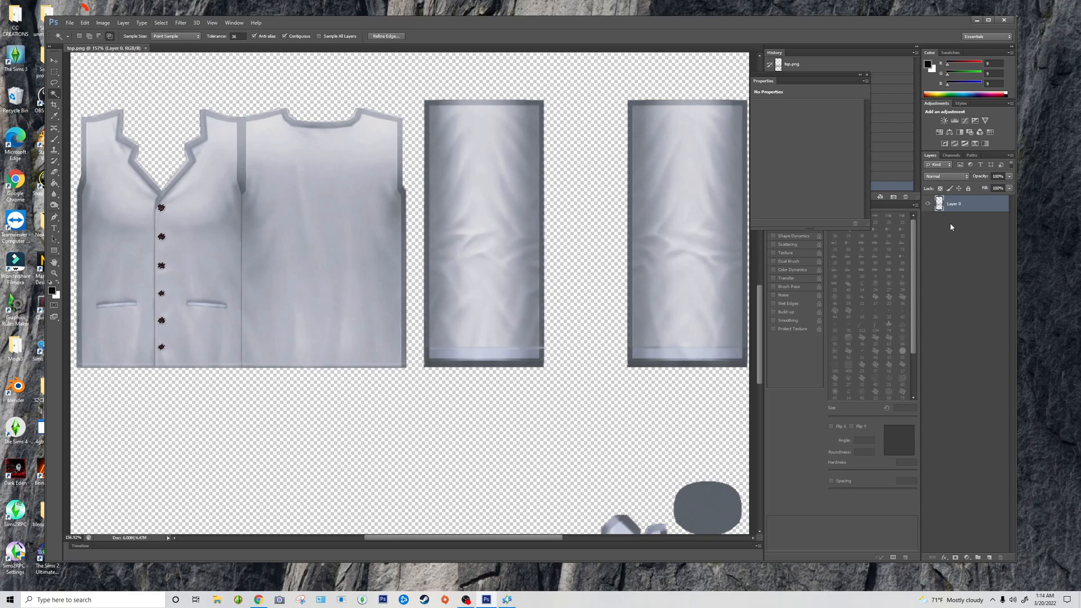
- Copy the selected buttons to a new layer and name it "buttons"
key(ctrl+j)
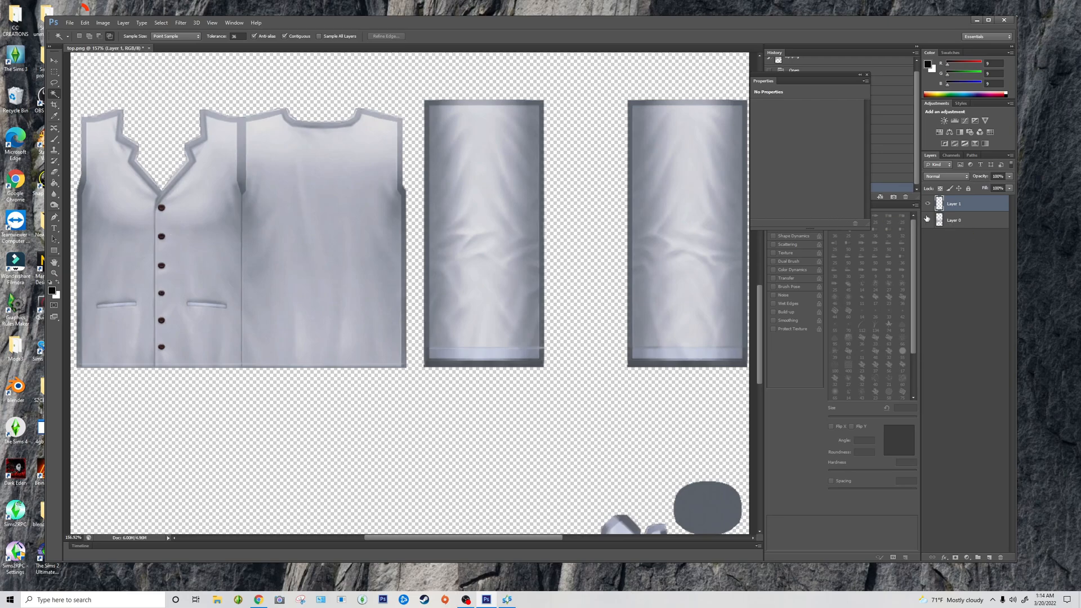
double_click(954, 205)
text(bu)
text(ttom)
key(BackSpace)
click(961, 222)
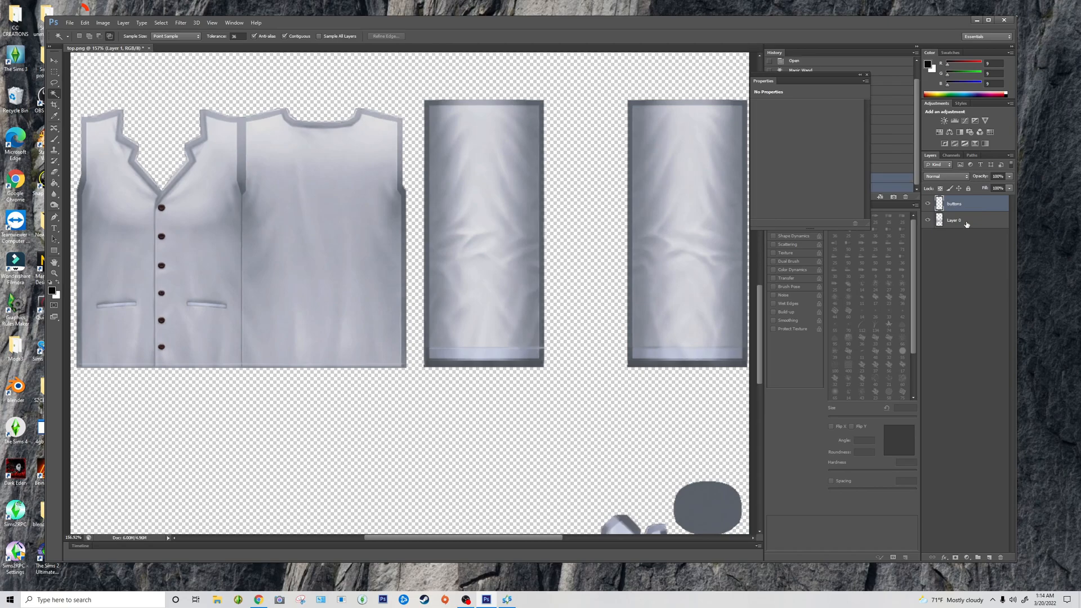
- Rename the original shirt texture layer as "top"
click(961, 222)
double_click(957, 222)
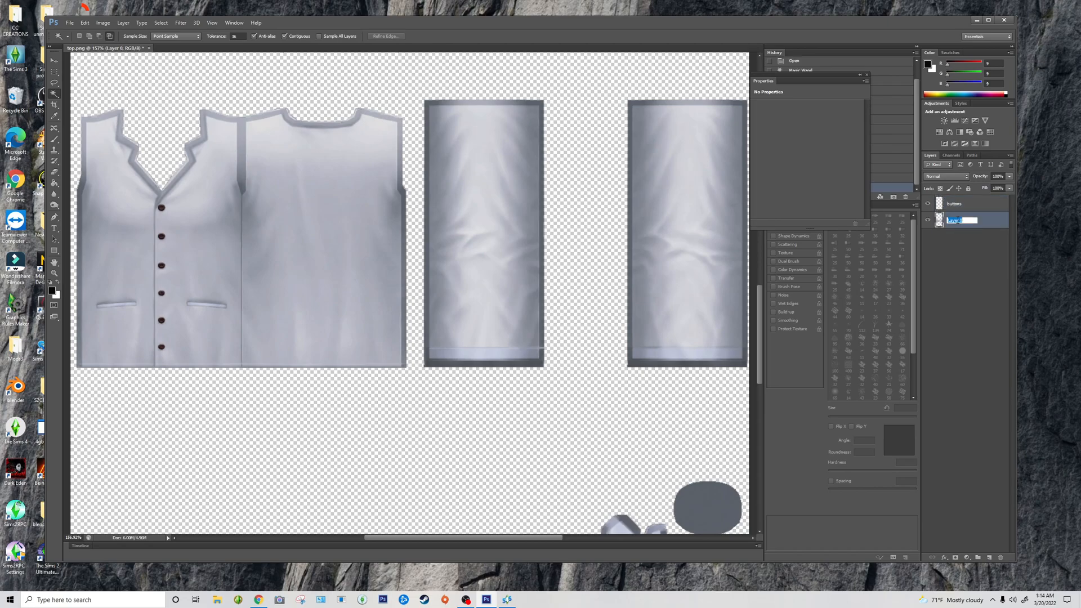
text(bottoms)
key(BackSpace)
key(BackSpace)
key(BackSpace)
key(BackSpace)
text(top)
key(Return)
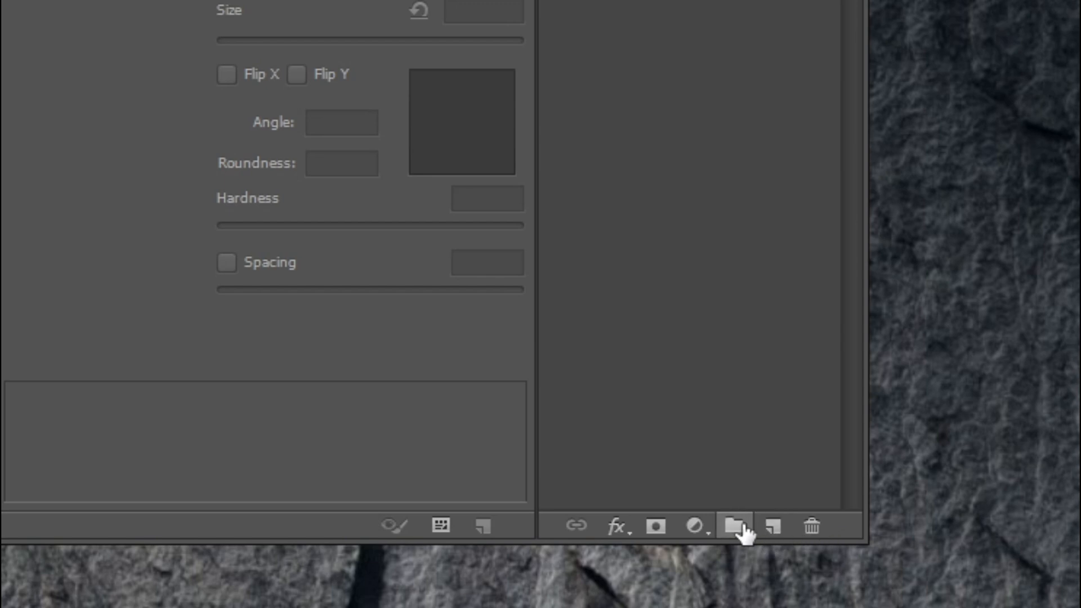
- Add an empty layer between the buttons and top layers and name it "pattern"
click(774, 539)
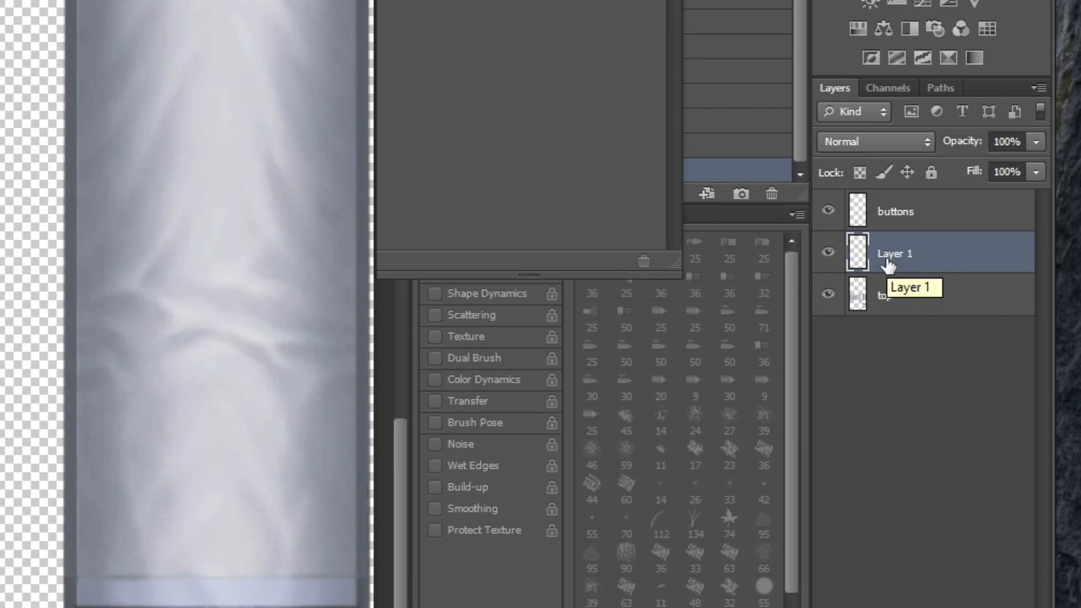
double_click(888, 260)
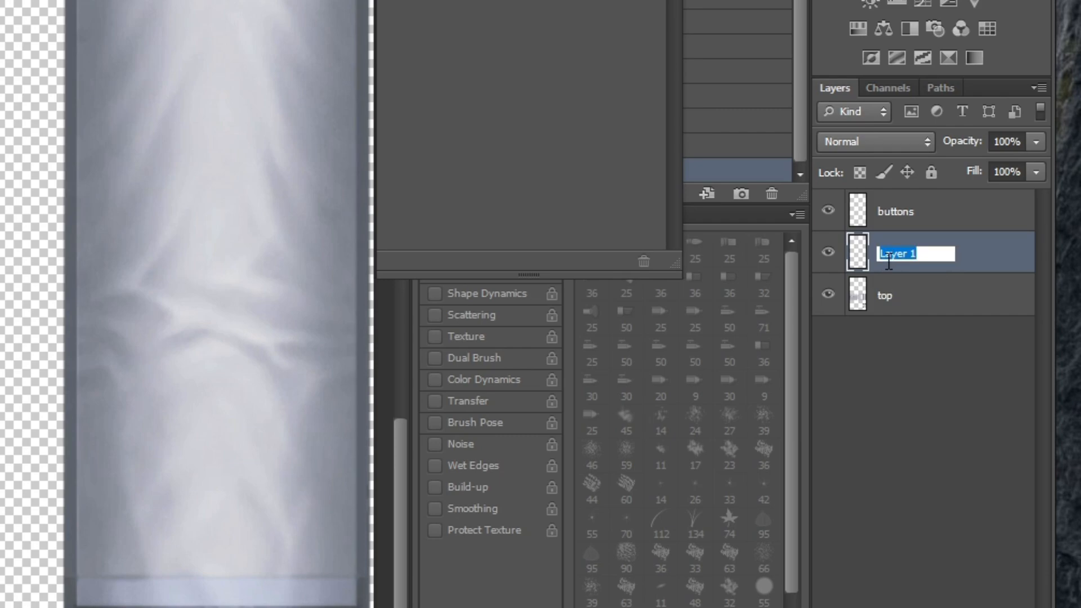
text(pattern)
click(985, 265)
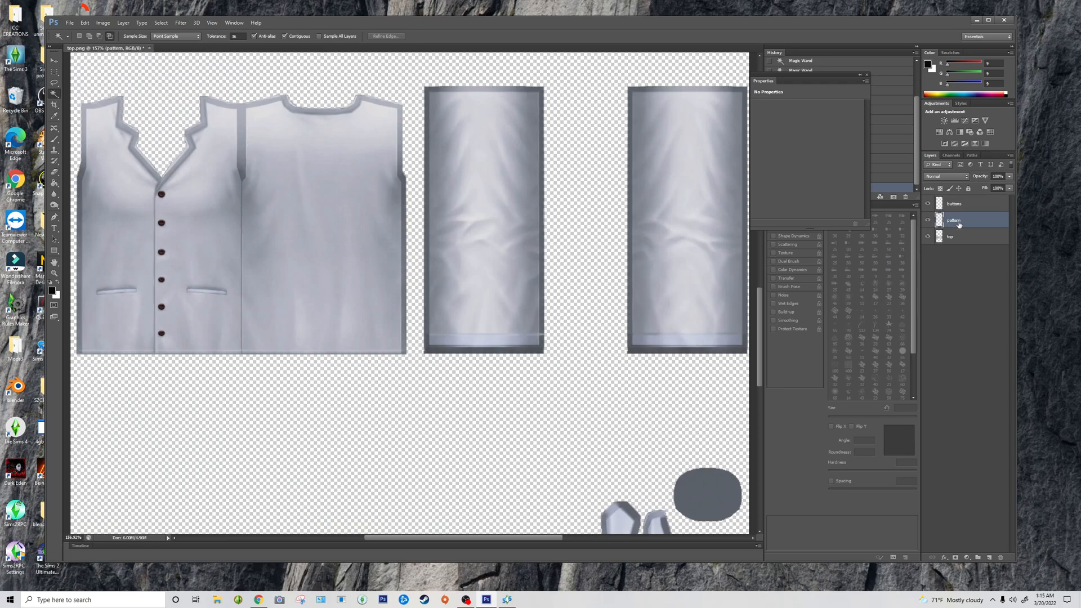
- Clip the pattern layer to the top layer and fill it with the white background color
right_click(966, 223)
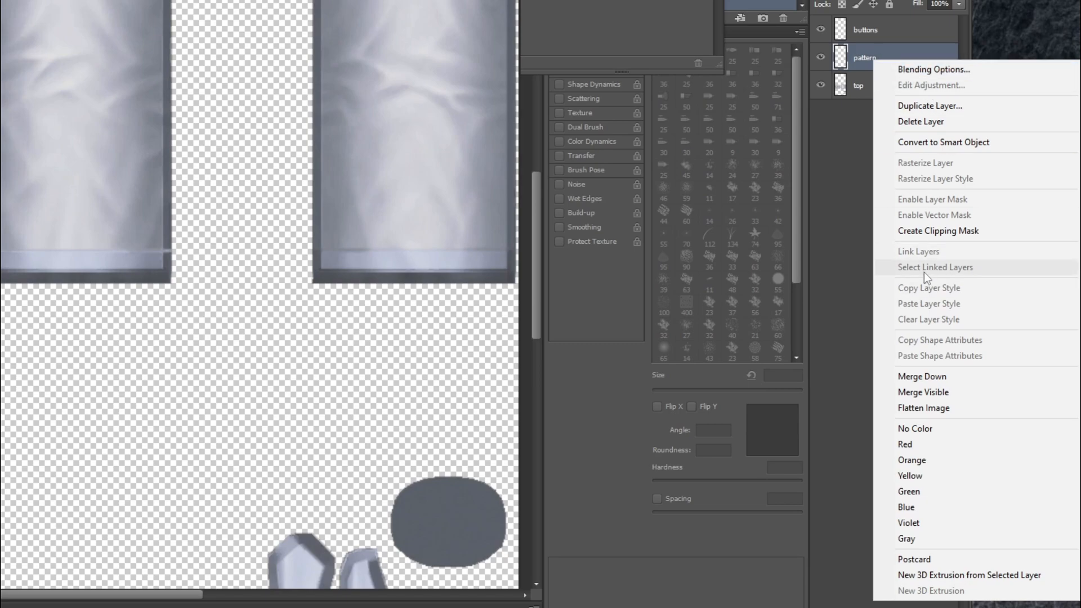
click(917, 231)
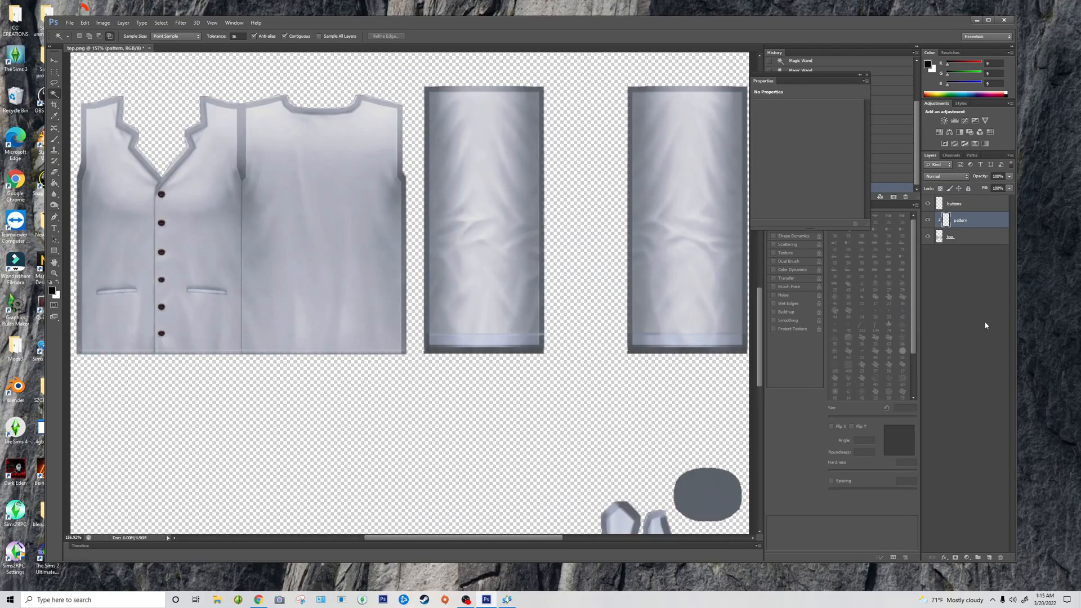
key(ctrl+BackSpace)
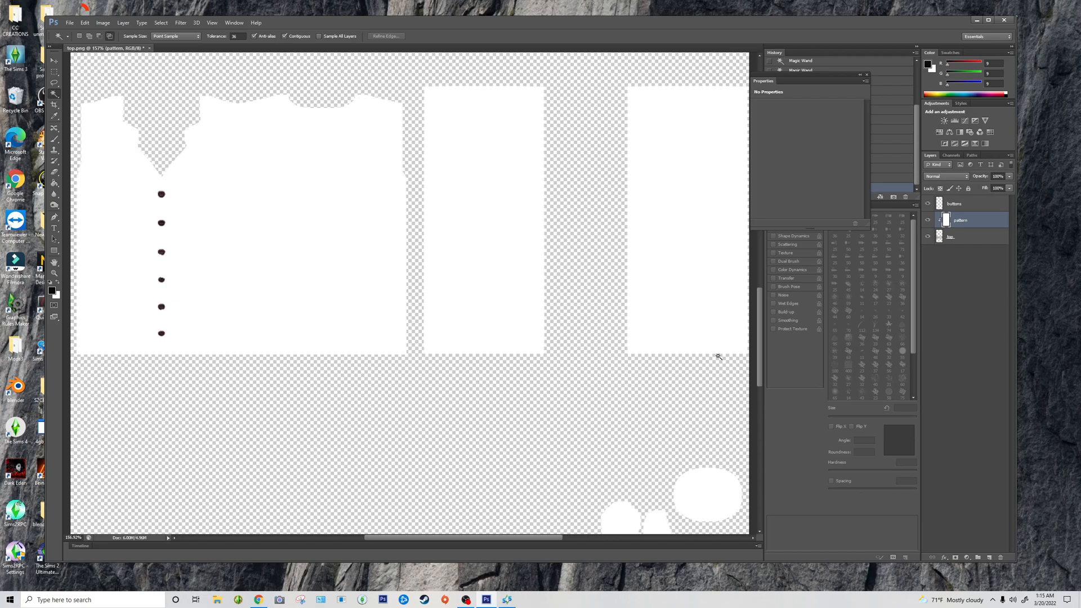
- Set the pattern layer's blend mode to Multiply
click(960, 176)
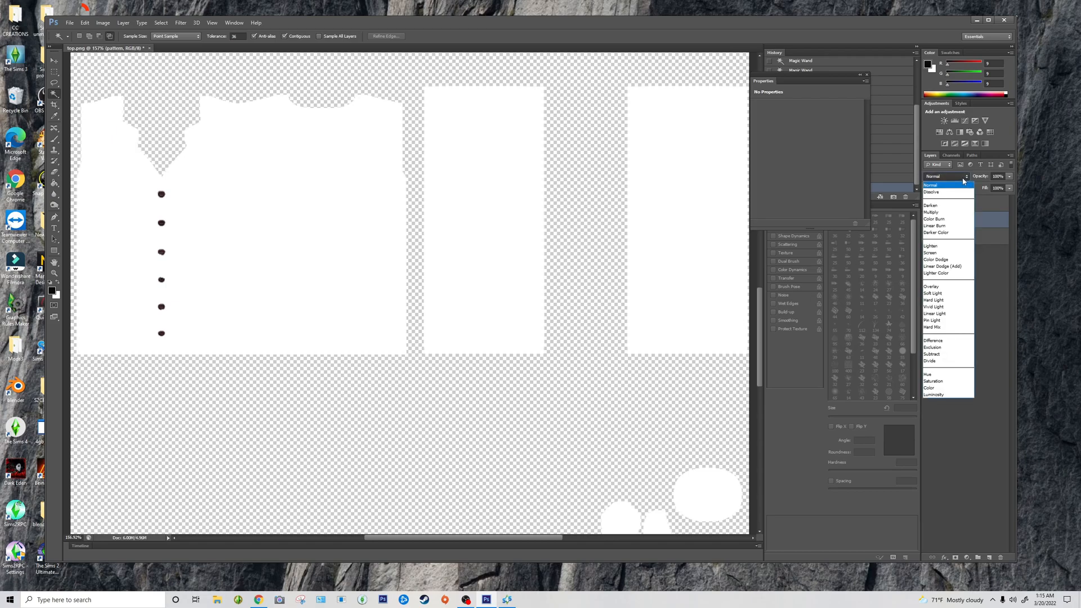
click(935, 179)
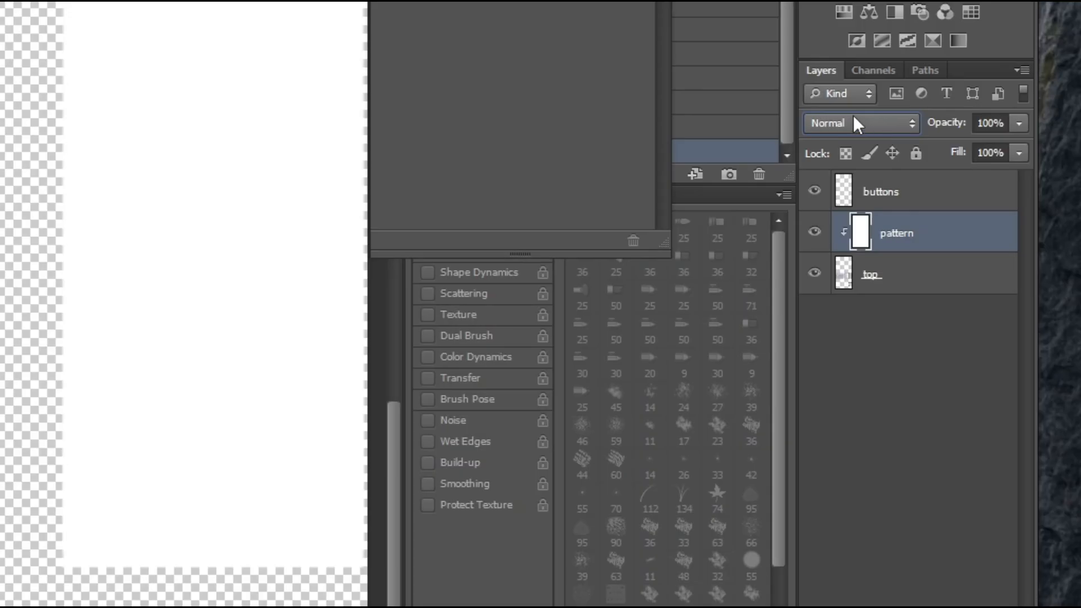
click(890, 120)
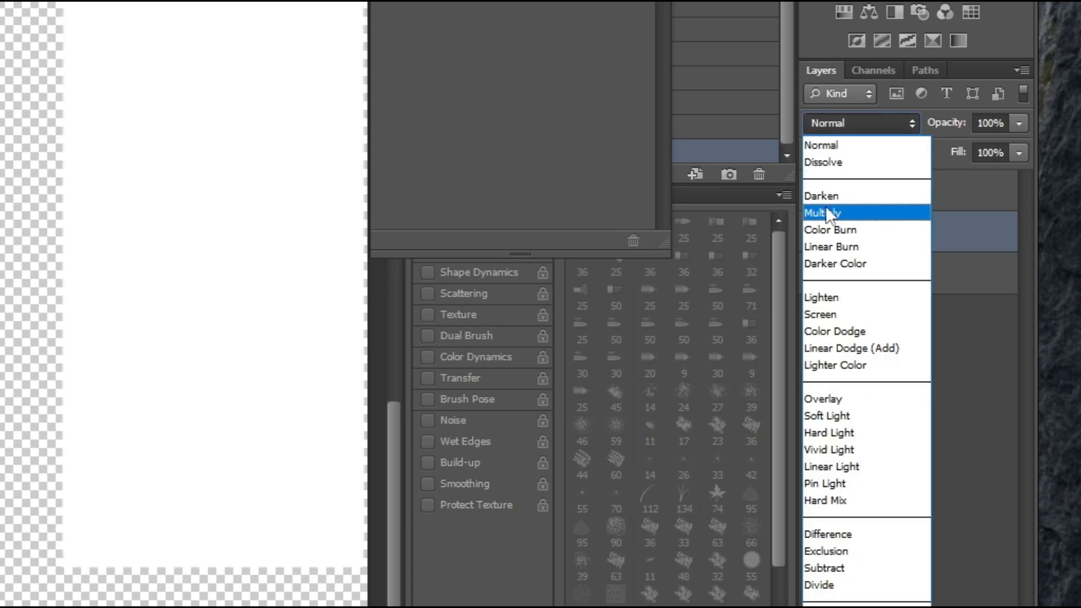
click(827, 213)
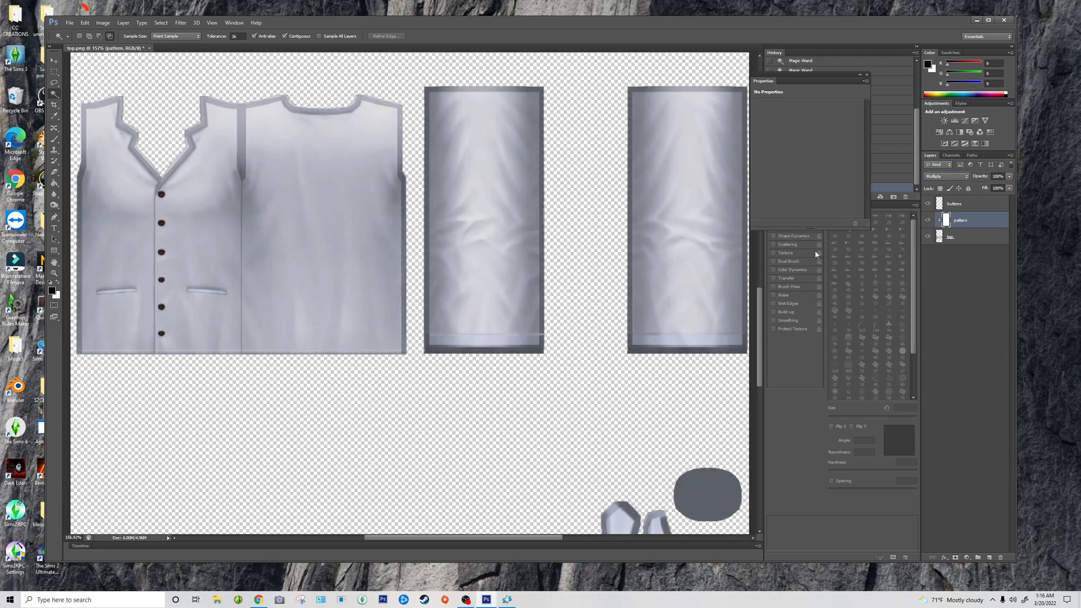
- Add a Pattern Overlay to the pattern layer, trying the red lemon pattern and settling on the pink game console pattern
double_click(977, 223)
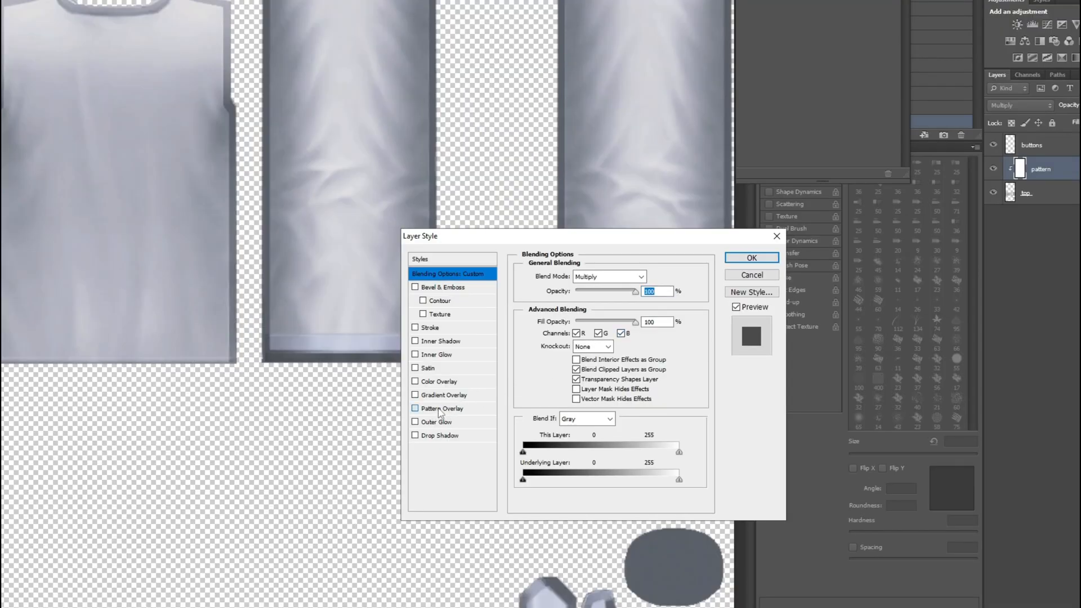
click(440, 408)
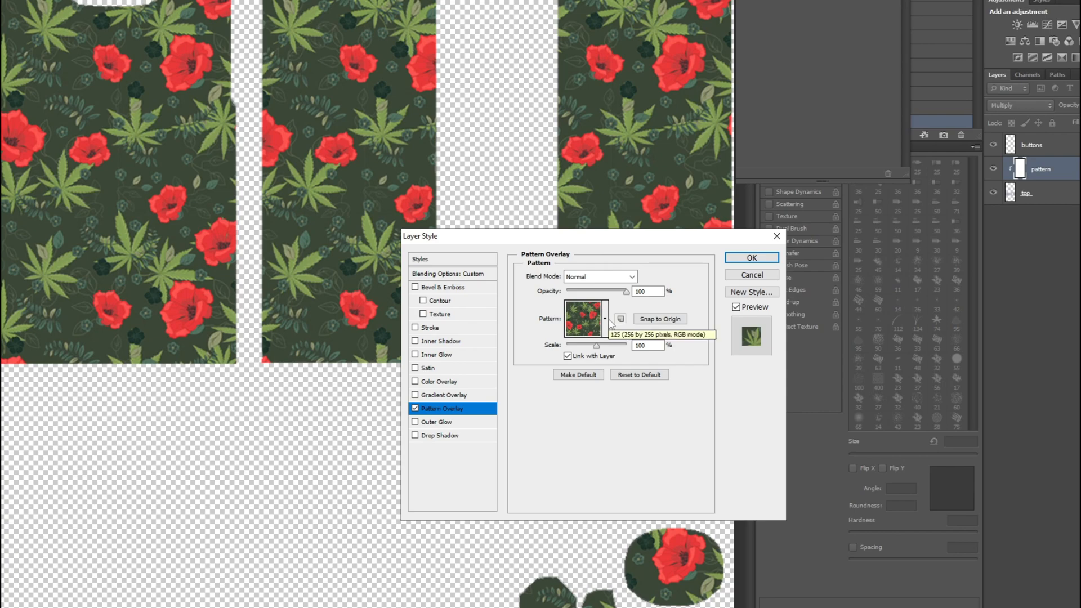
click(606, 320)
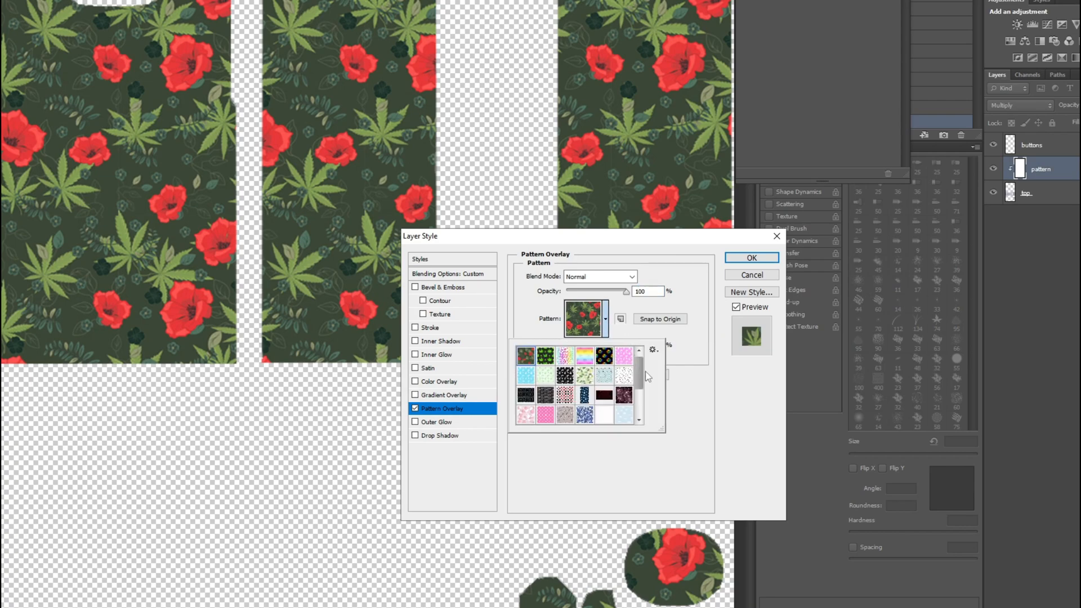
drag(641, 373, 640, 399)
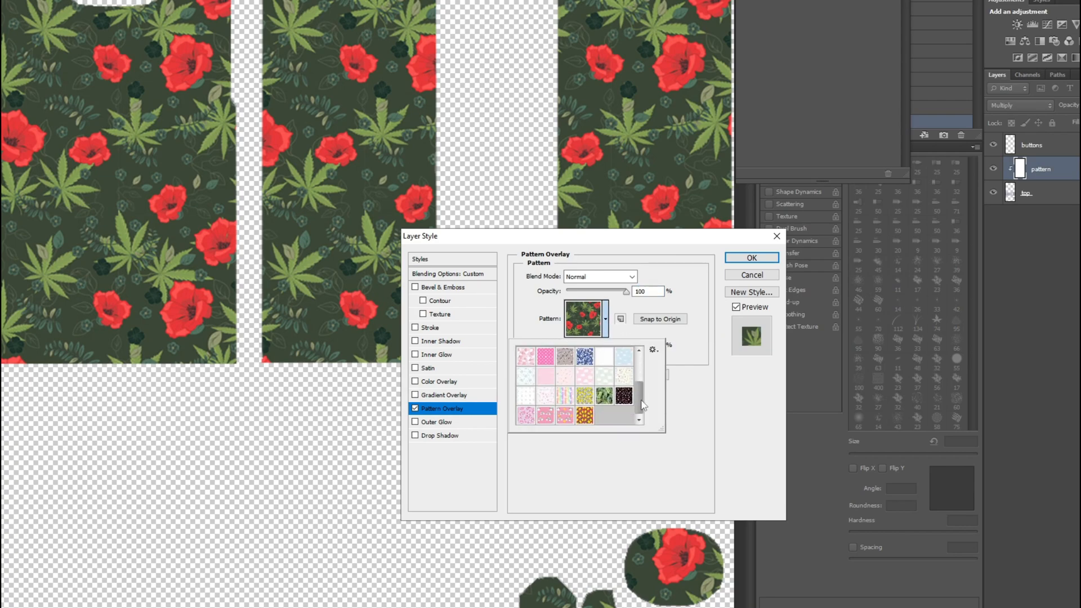
click(591, 417)
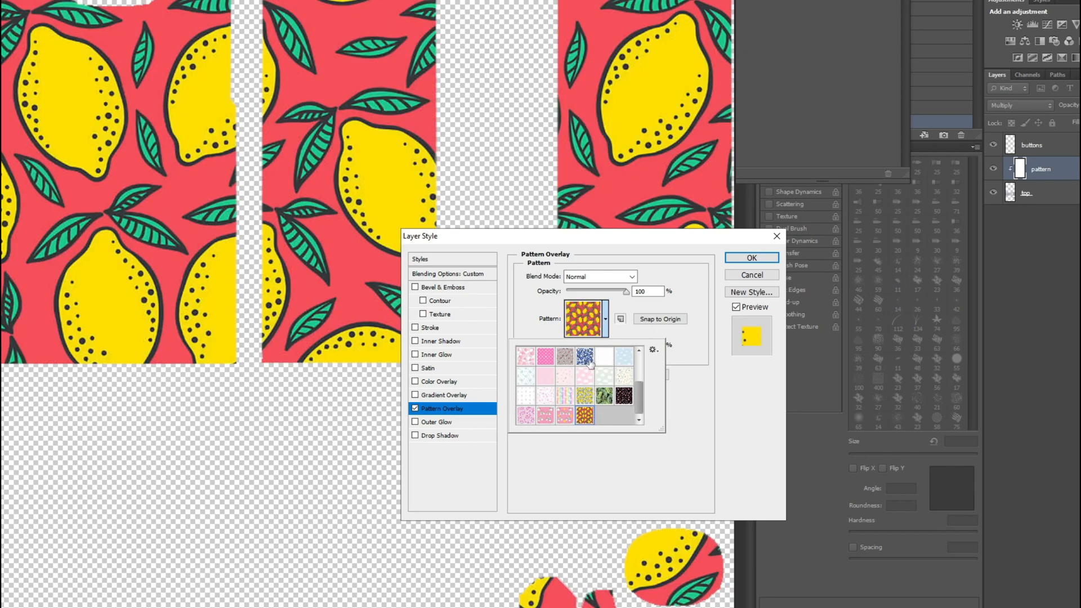
drag(640, 395, 638, 377)
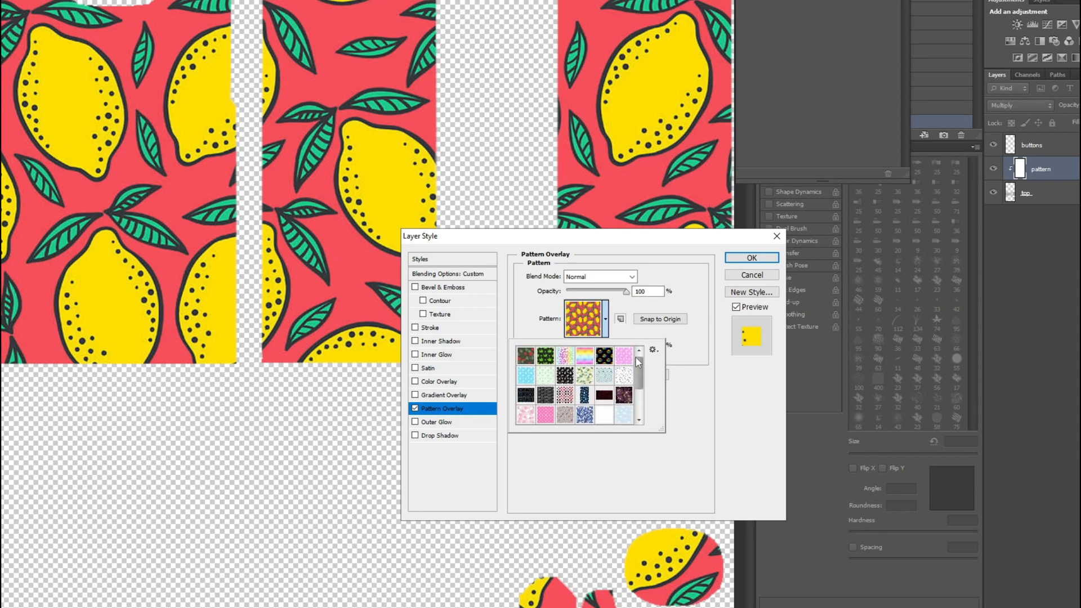
click(626, 357)
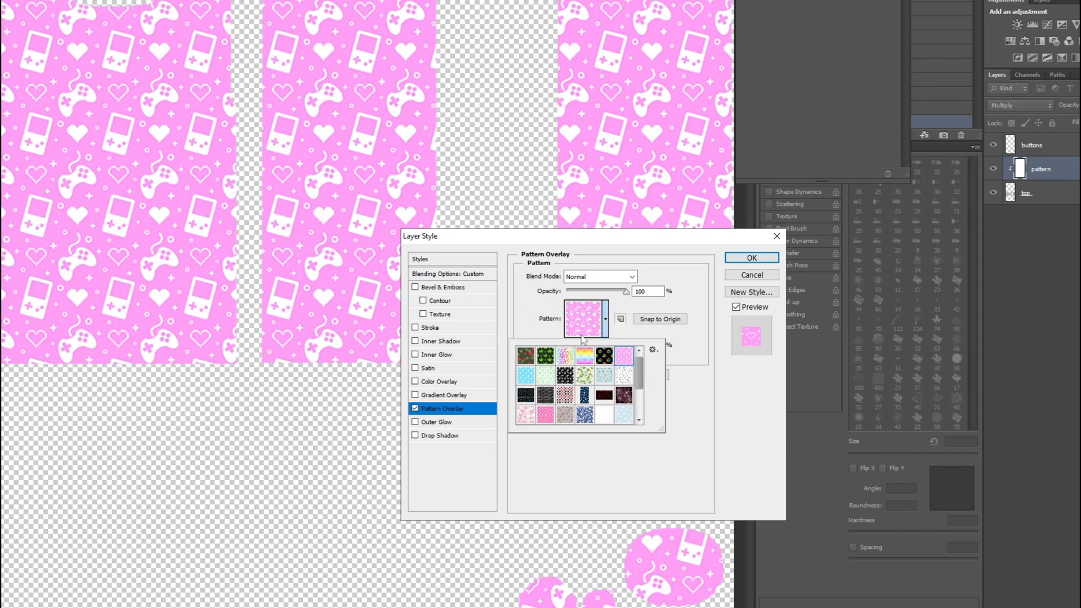
- Set the Pattern Overlay's blend mode to Multiply
click(633, 277)
click(633, 278)
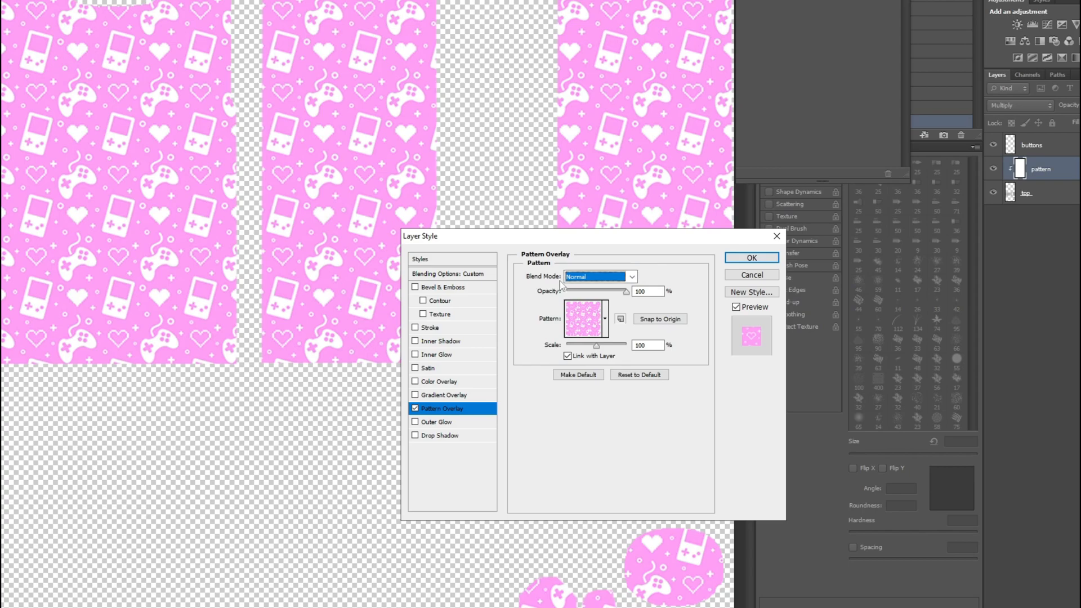
click(631, 279)
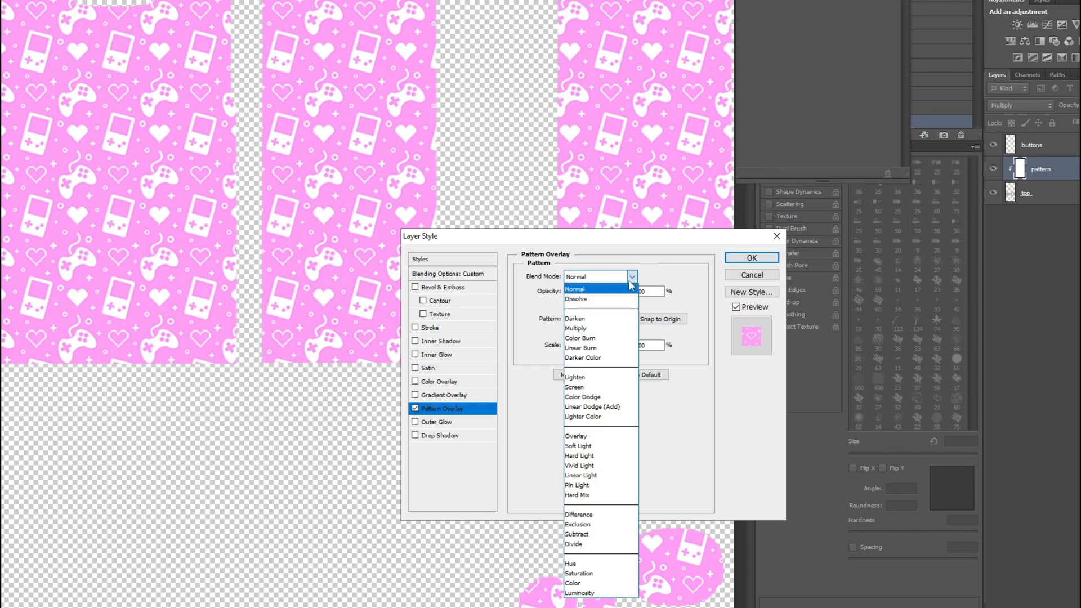
click(576, 329)
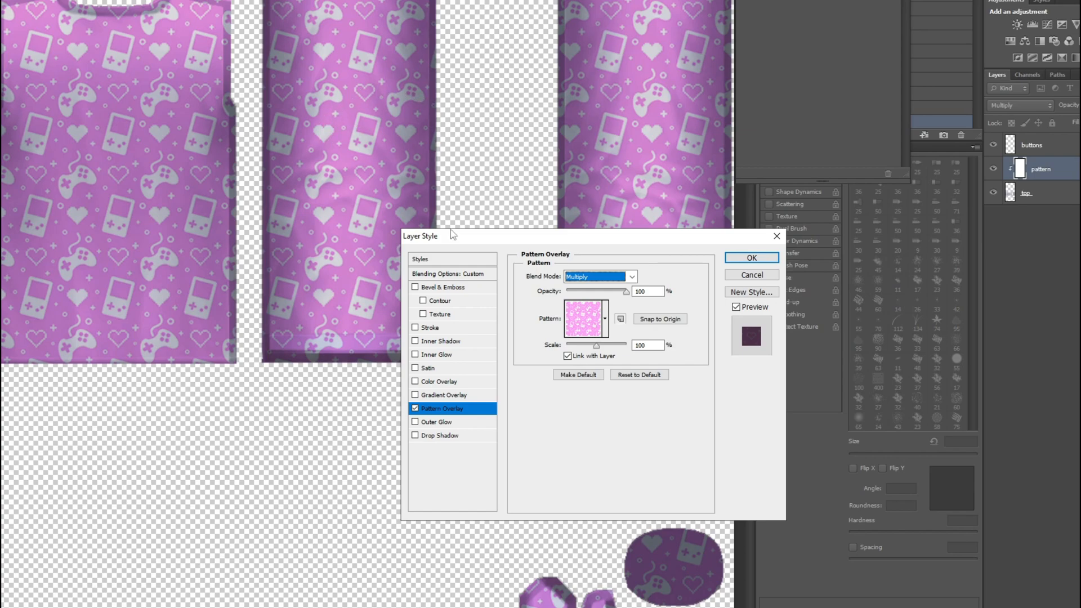
- Try larger and smaller pattern sizes, set the overlay's scale to 70%, and apply the layer style
key(Tab)
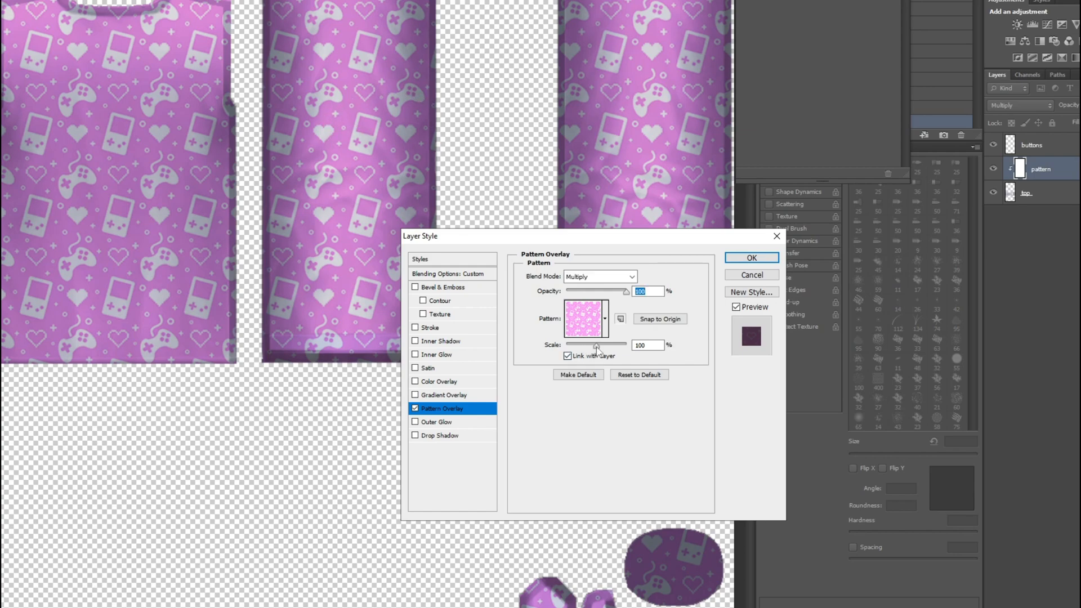
drag(596, 346, 620, 352)
drag(618, 349, 588, 353)
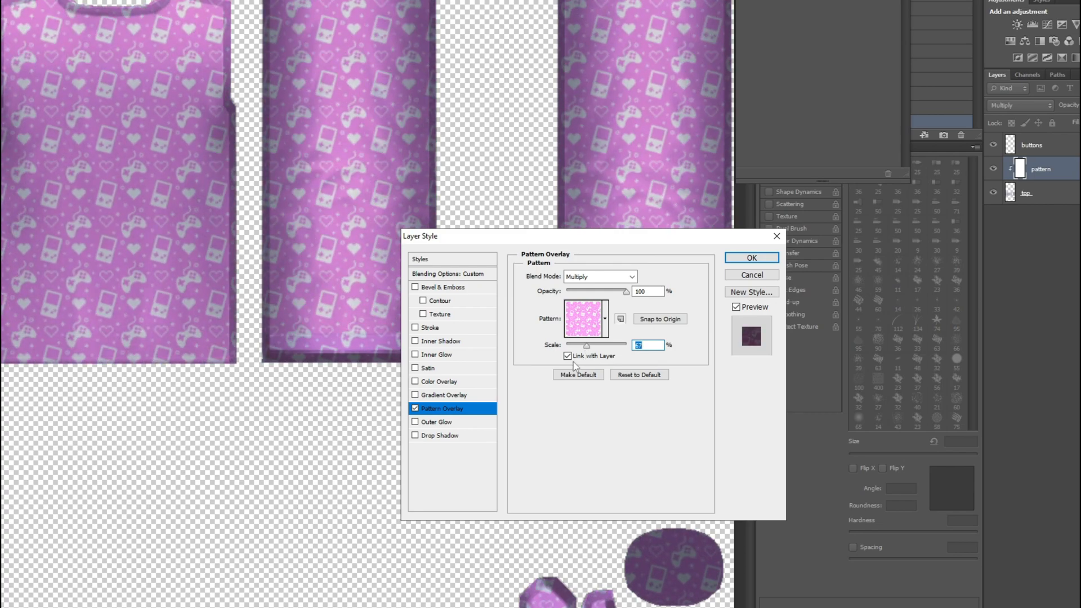
text(70)
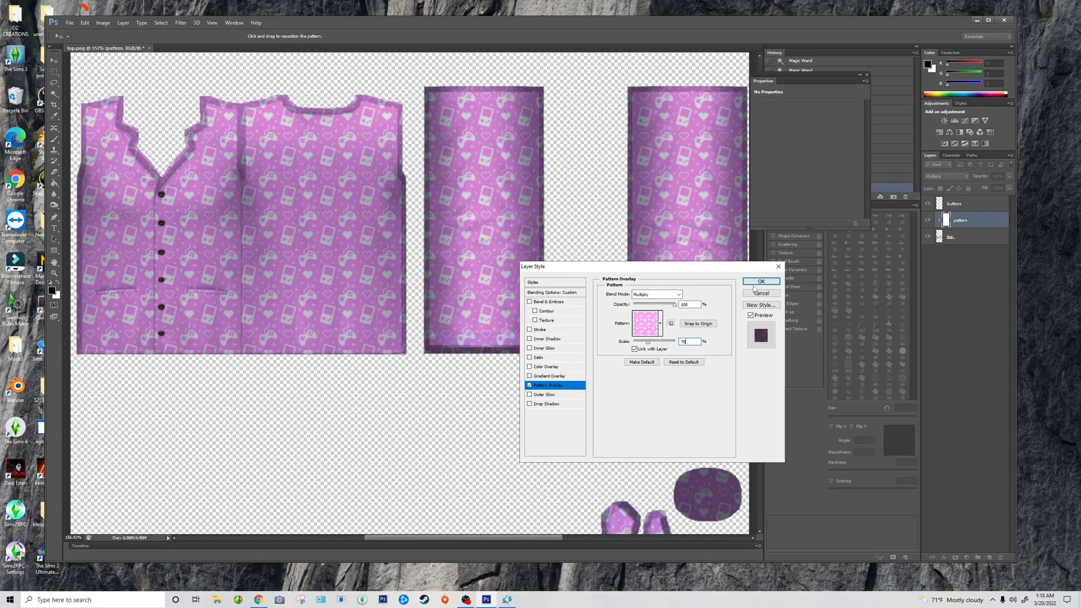
click(760, 282)
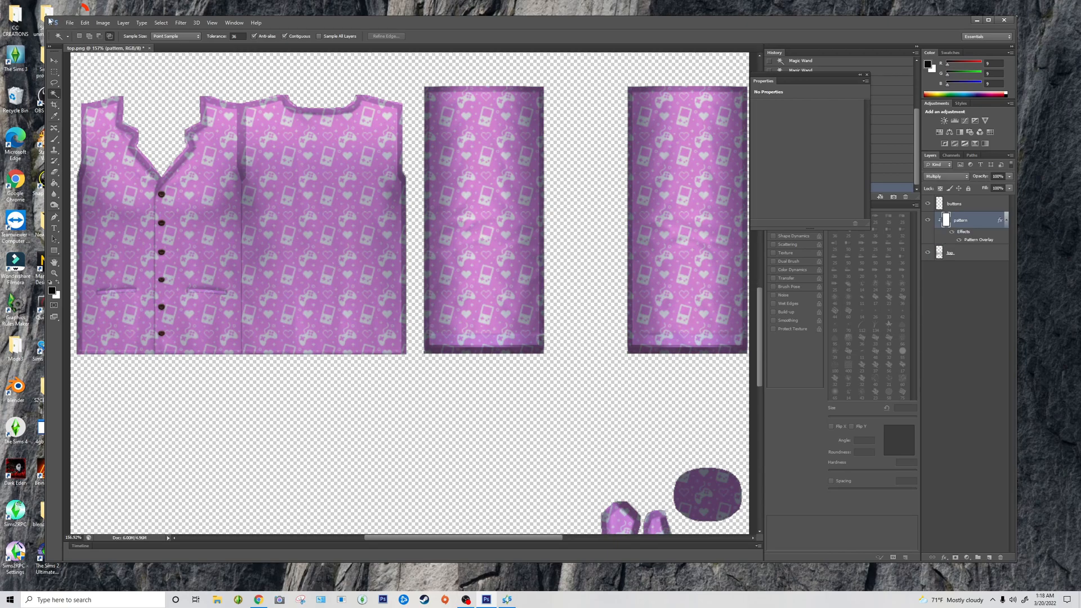
- Save the pink version as a PNG named "top1" in the Vest folder with the default PNG options
click(69, 23)
click(84, 124)
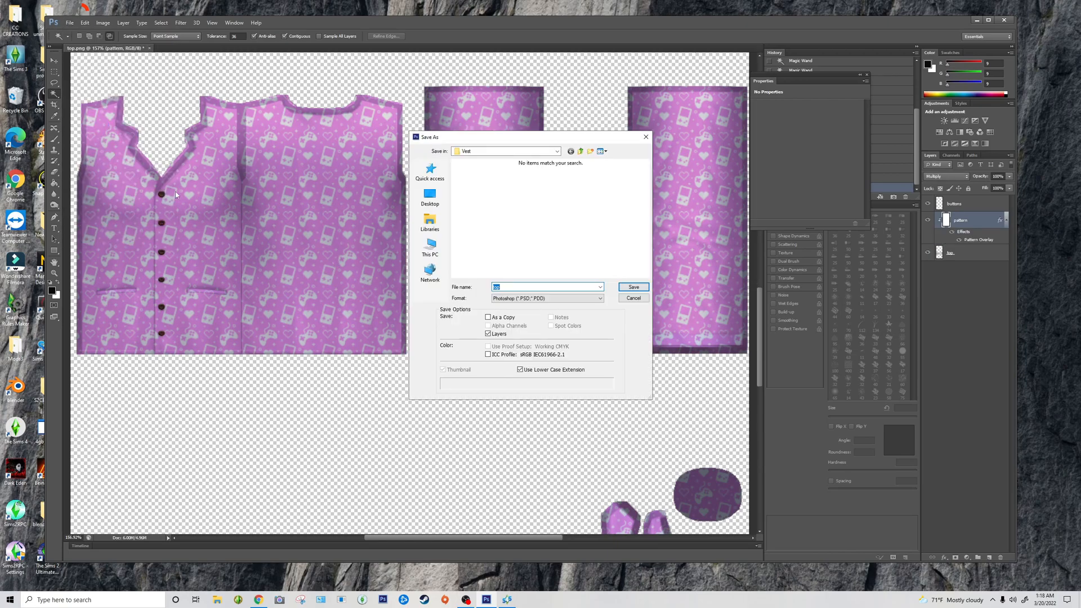
click(502, 298)
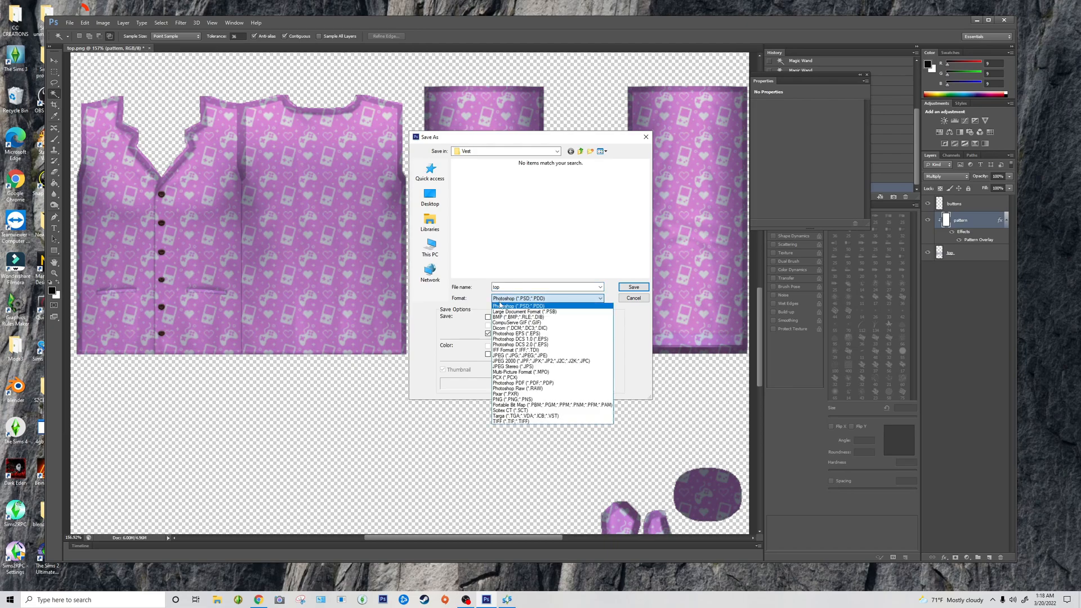
click(515, 400)
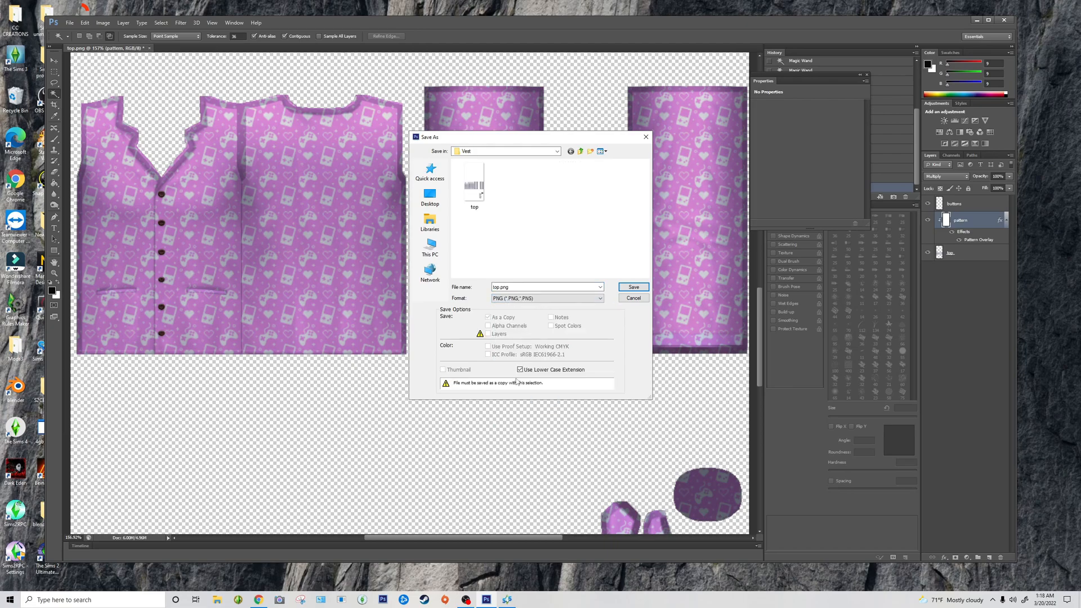
double_click(514, 287)
text(top1)
click(629, 287)
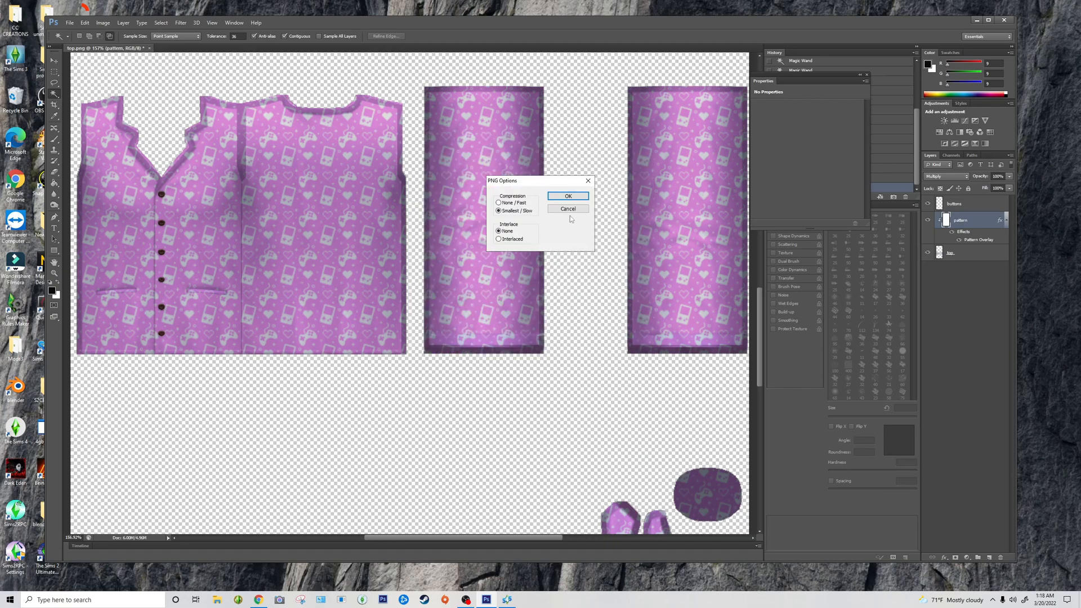
click(567, 195)
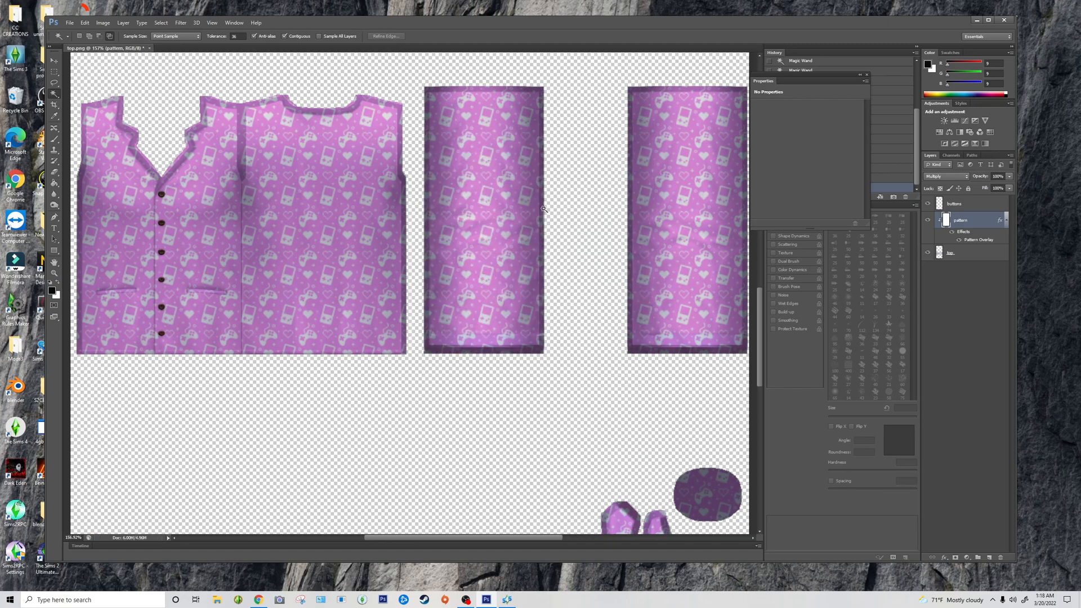
- Change the pattern layer's Pattern Overlay to the light blue game console pattern and apply it
double_click(976, 224)
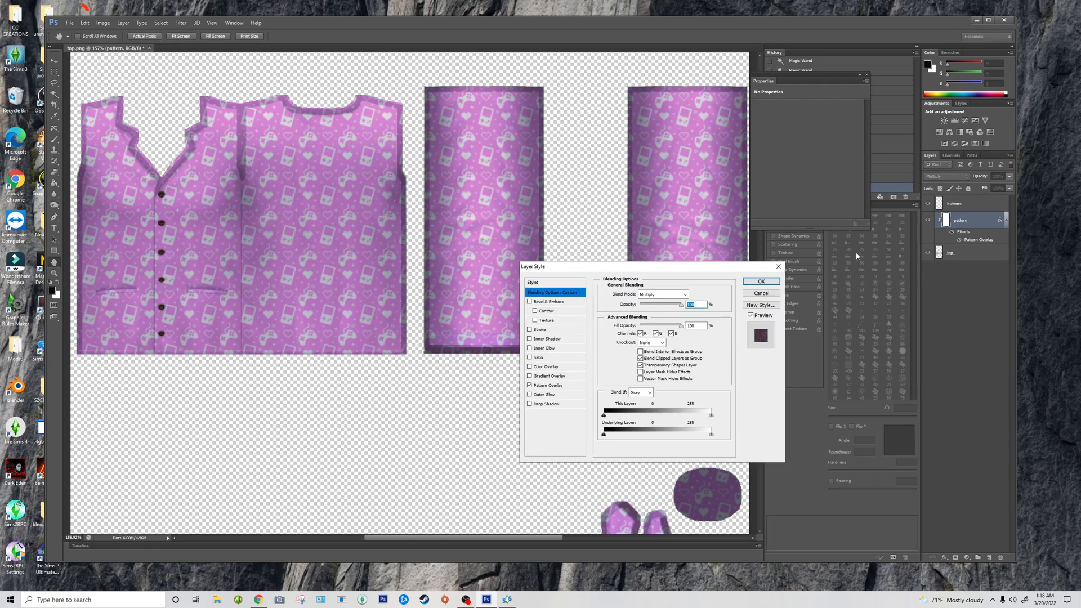
click(546, 386)
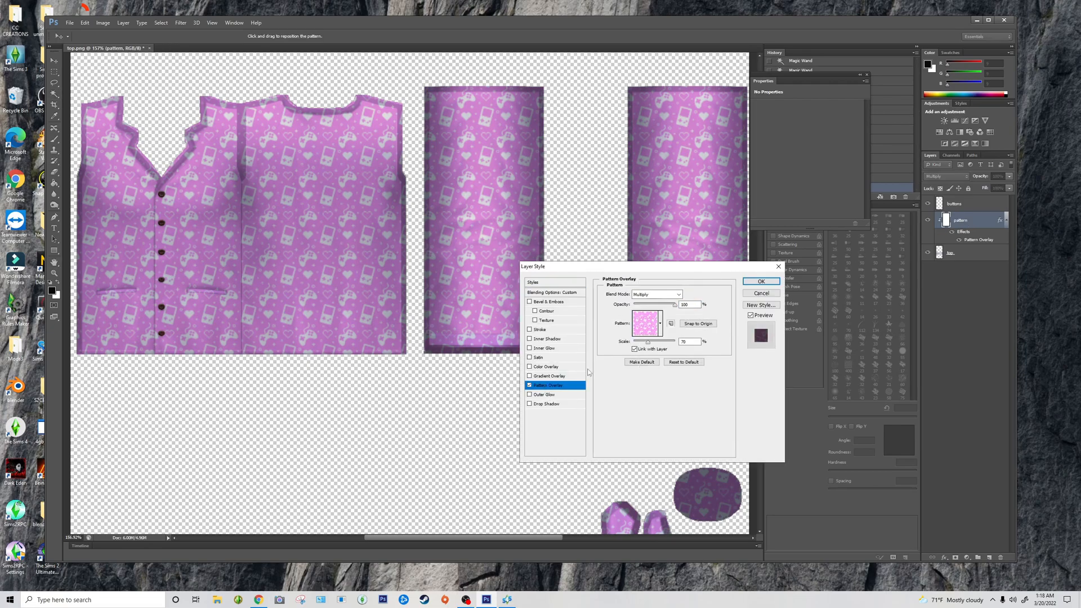
click(660, 327)
click(605, 362)
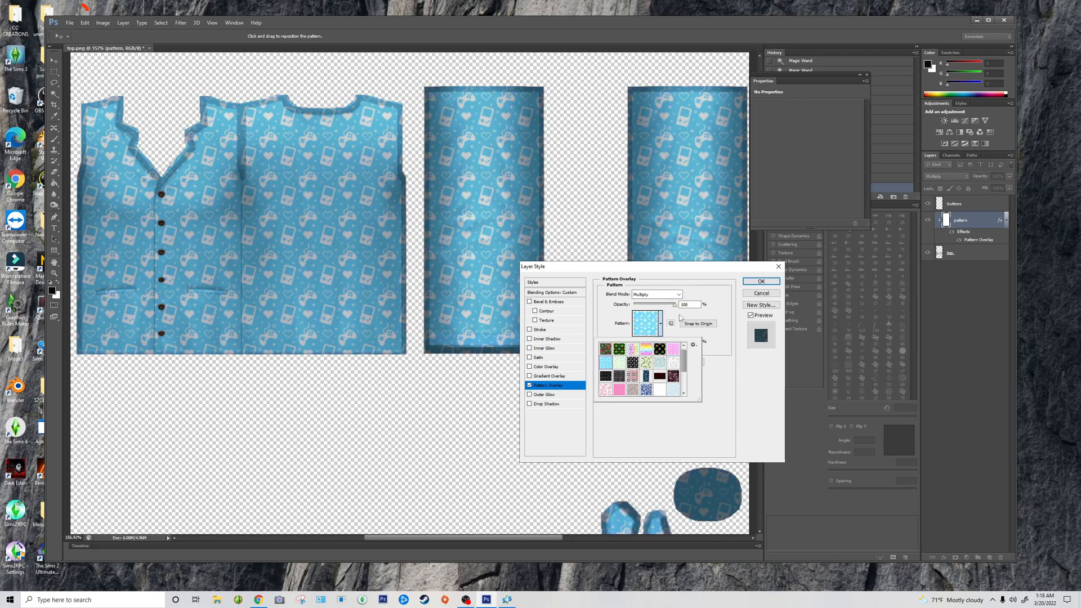
click(722, 297)
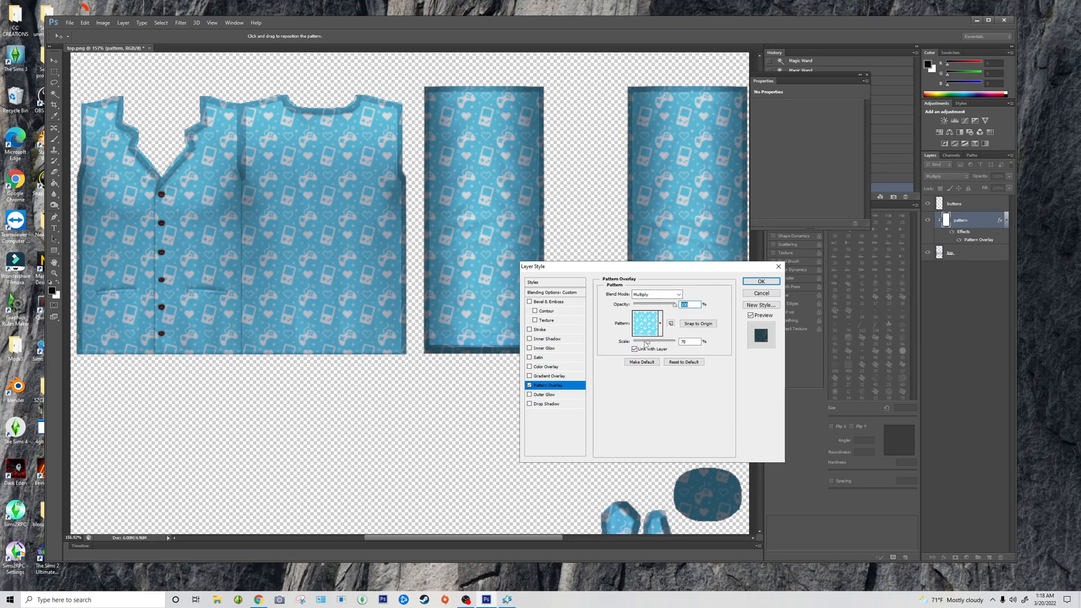
click(775, 282)
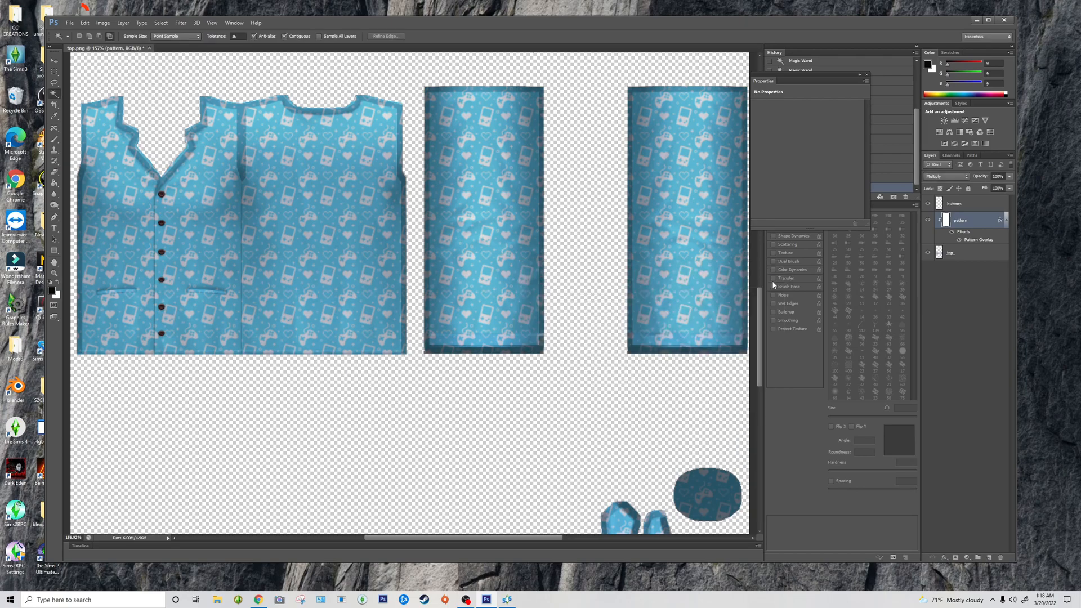
- Save the light blue version as a PNG named "top2" in the Vest folder with the default PNG options
click(69, 23)
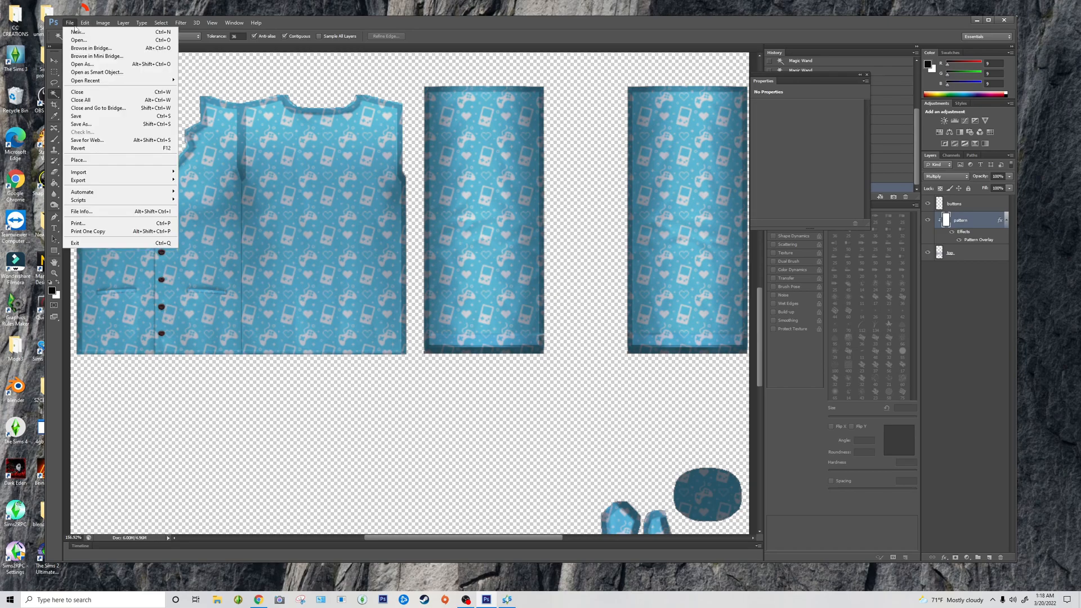
click(89, 125)
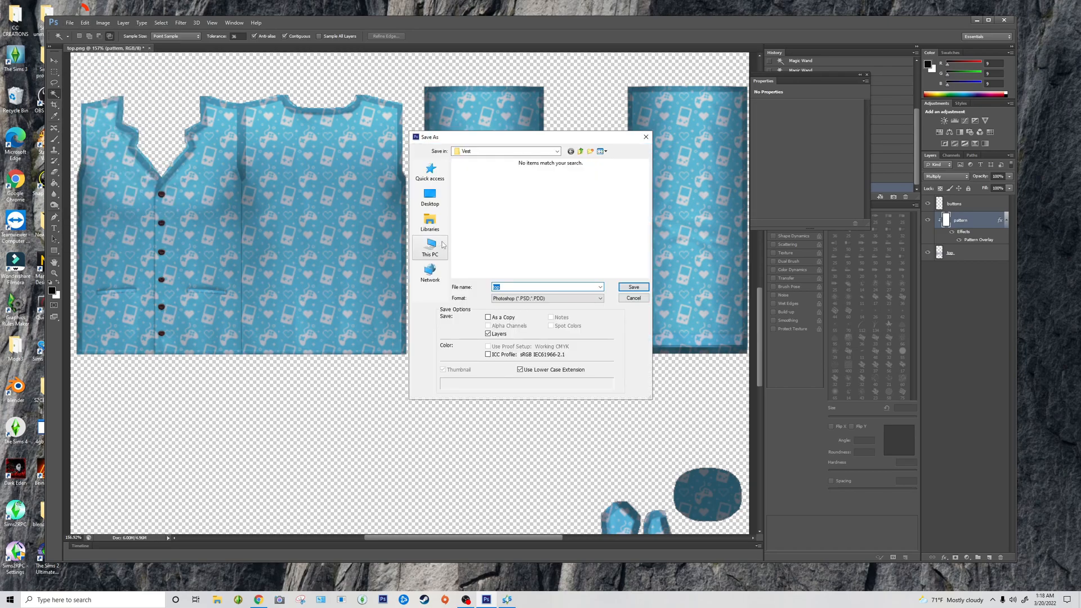
click(514, 299)
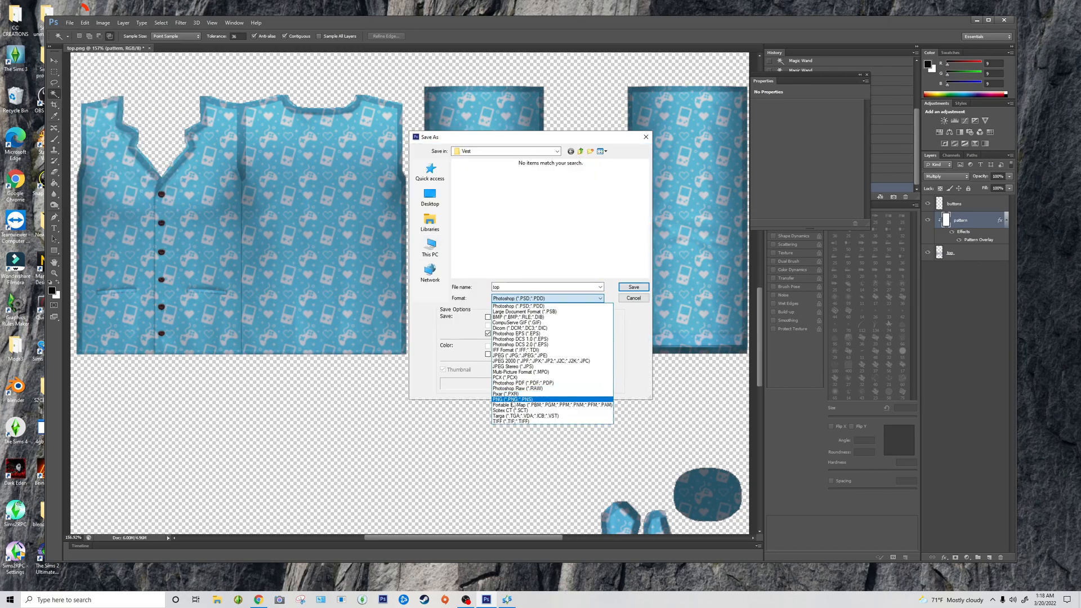
click(512, 399)
double_click(518, 289)
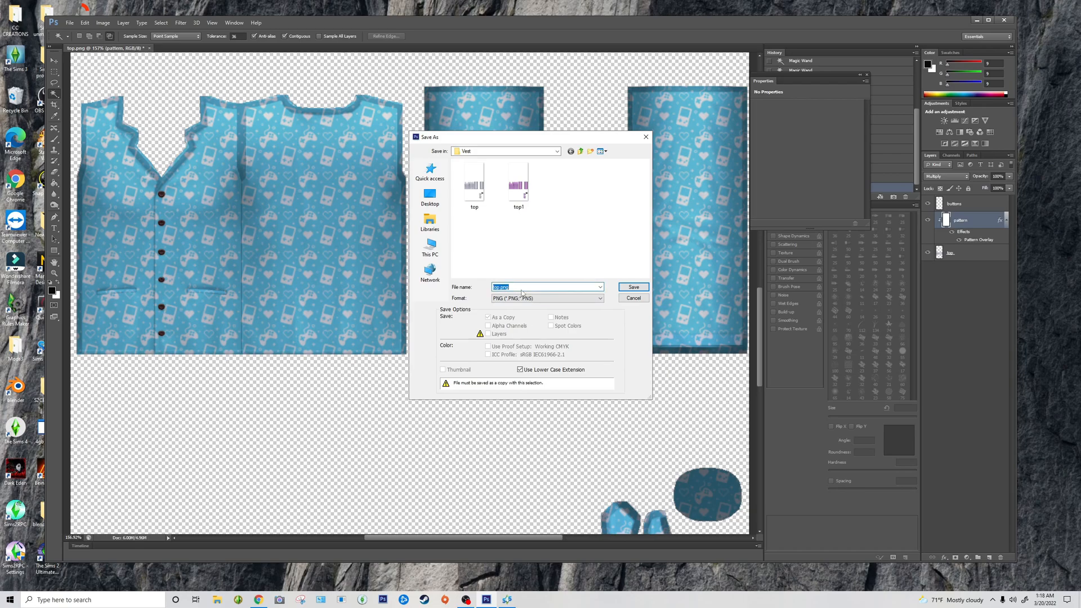
text(top2)
click(634, 288)
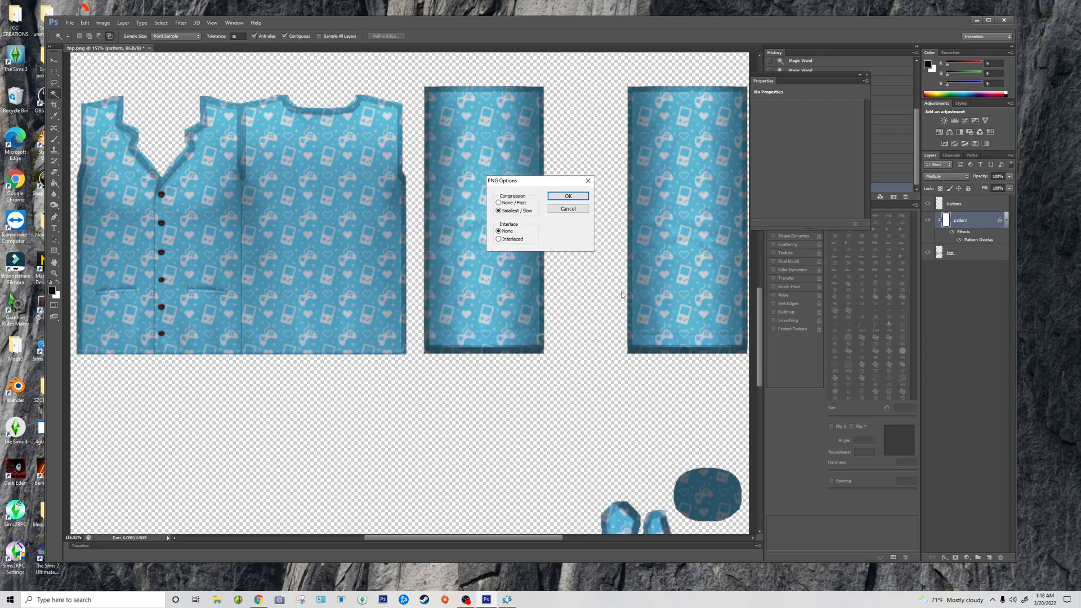
click(575, 197)
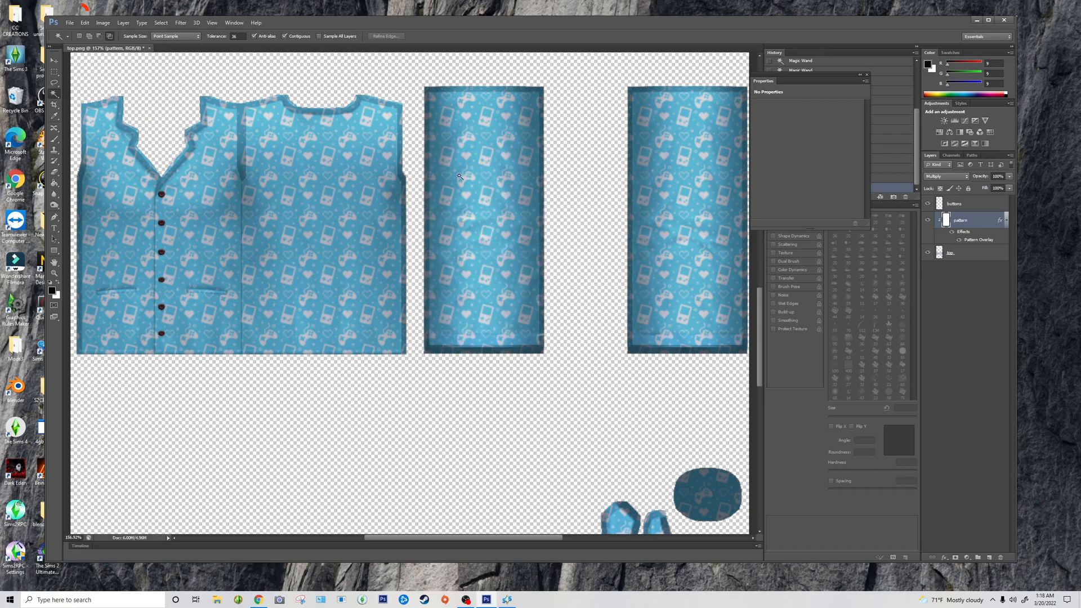
- Change the pattern layer's Pattern Overlay to the white pattern with green game consoles and apply it
double_click(985, 219)
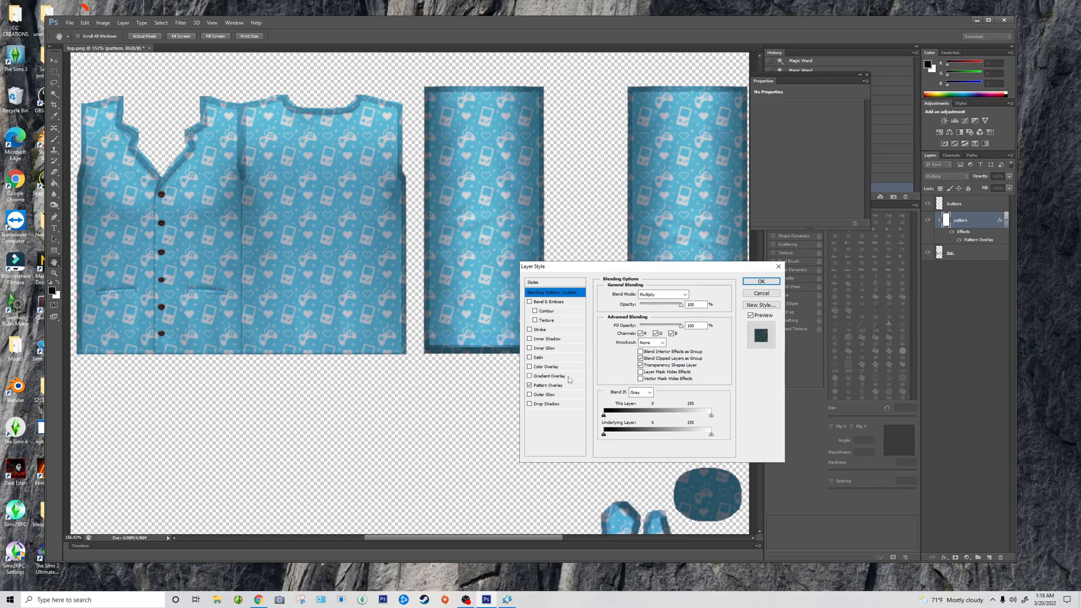
click(549, 385)
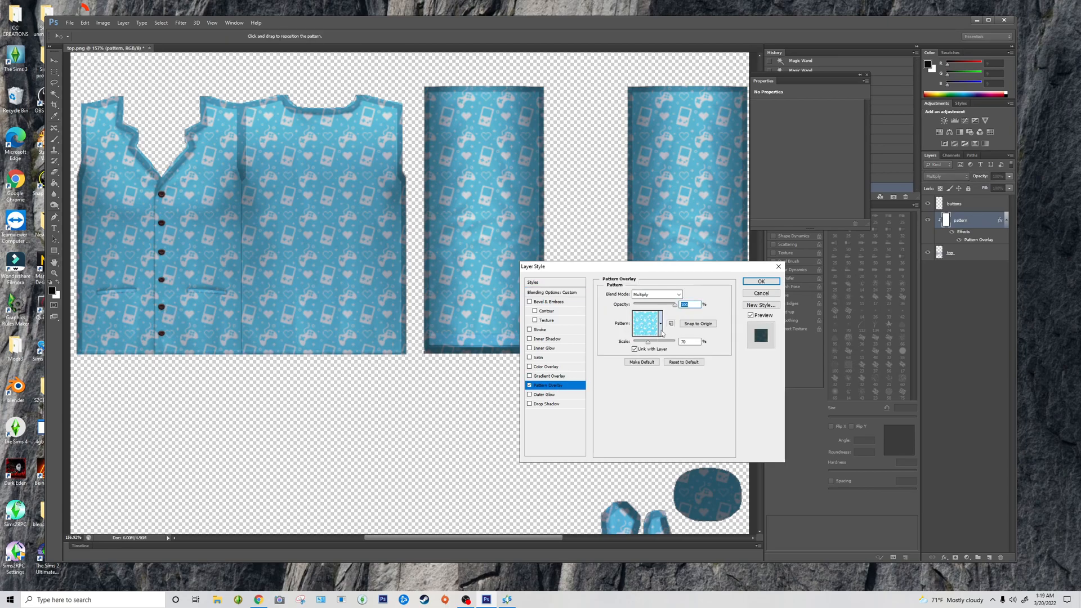
click(660, 324)
click(620, 362)
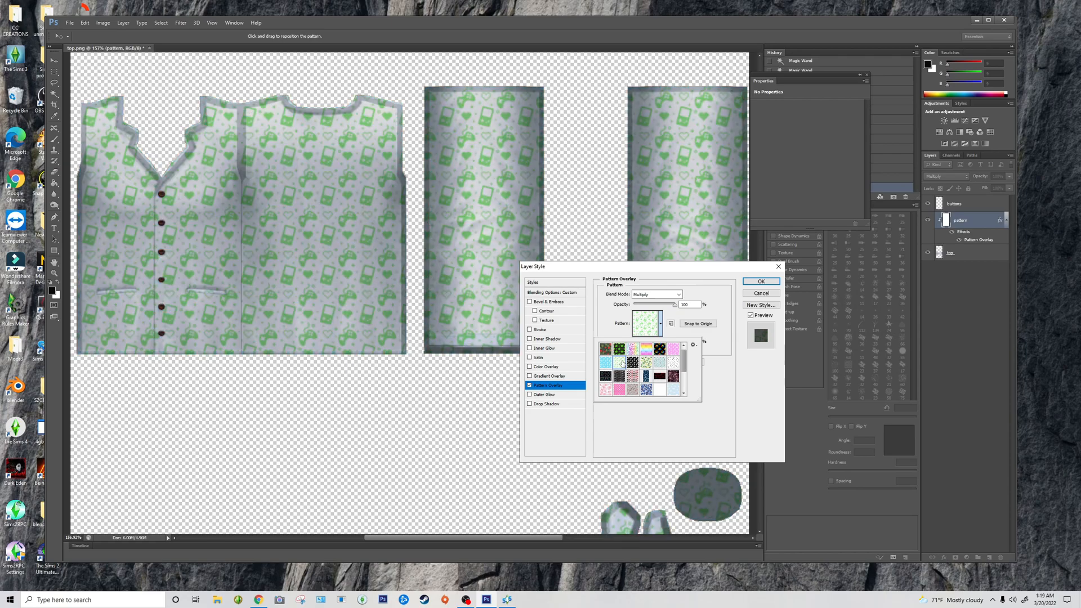
click(764, 281)
click(765, 282)
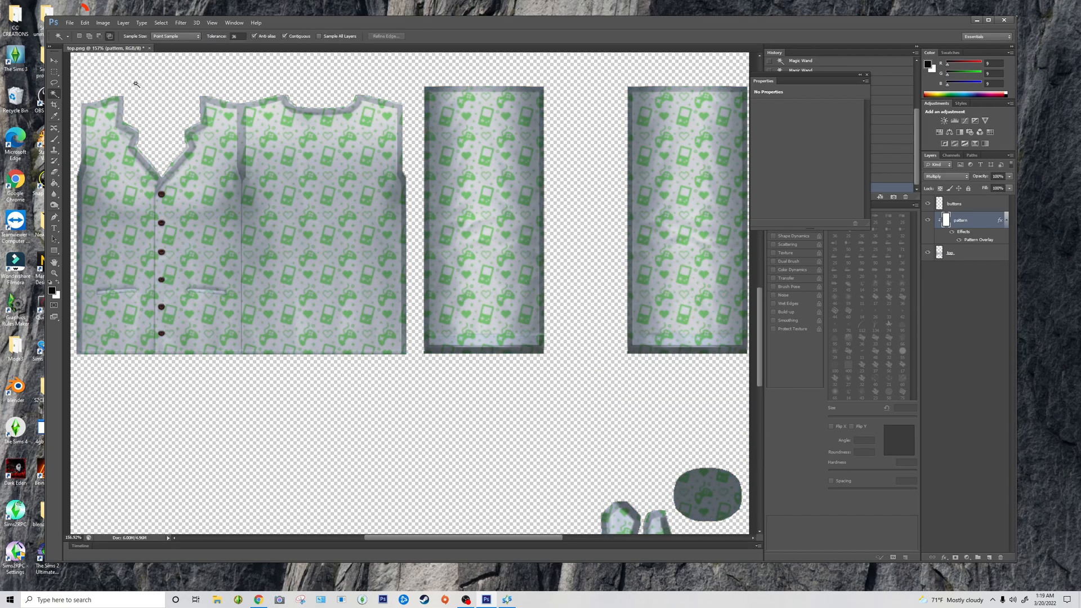
- Save the green-and-white version as a PNG named "top3" in the Vest folder with the default PNG options
click(70, 23)
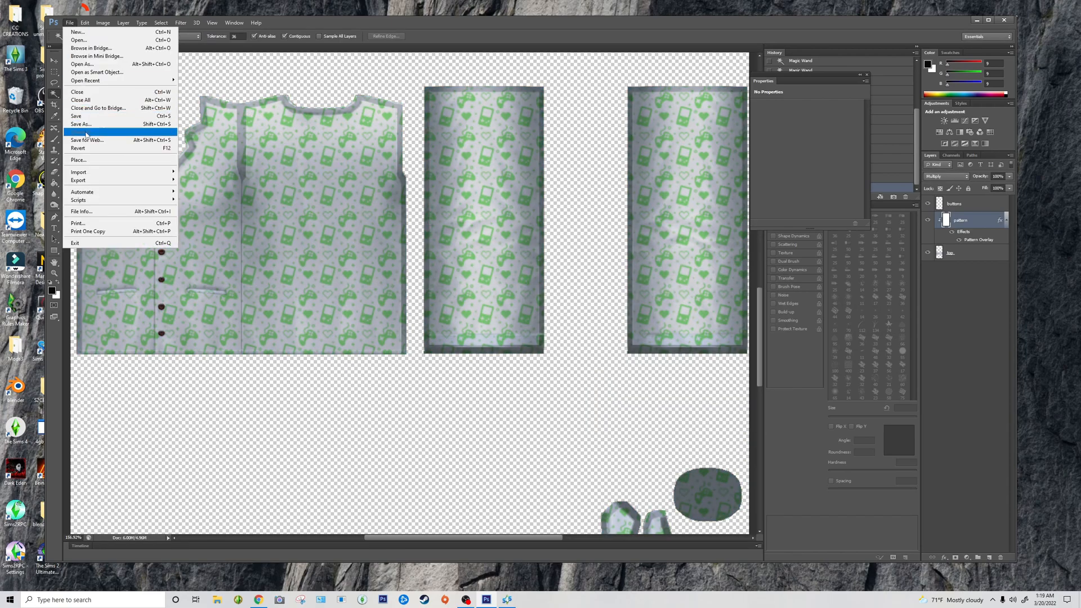
click(81, 123)
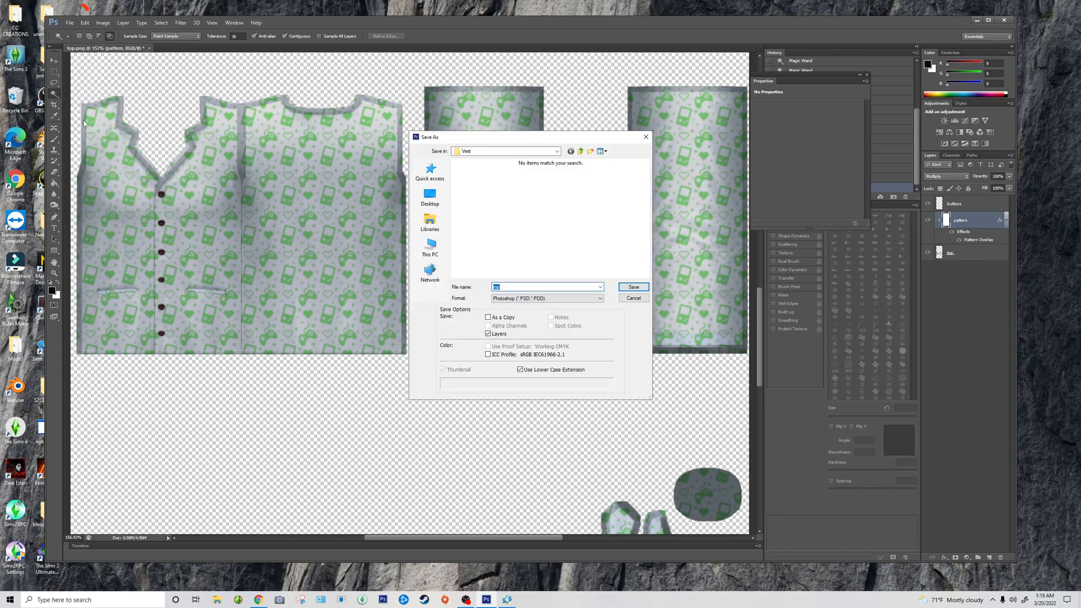
click(517, 299)
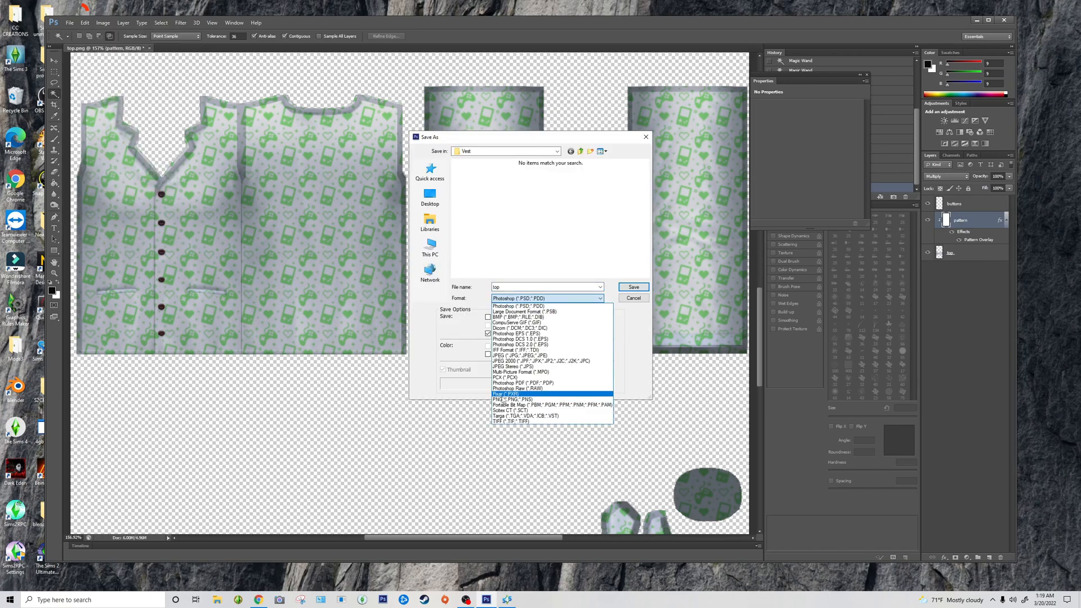
click(501, 400)
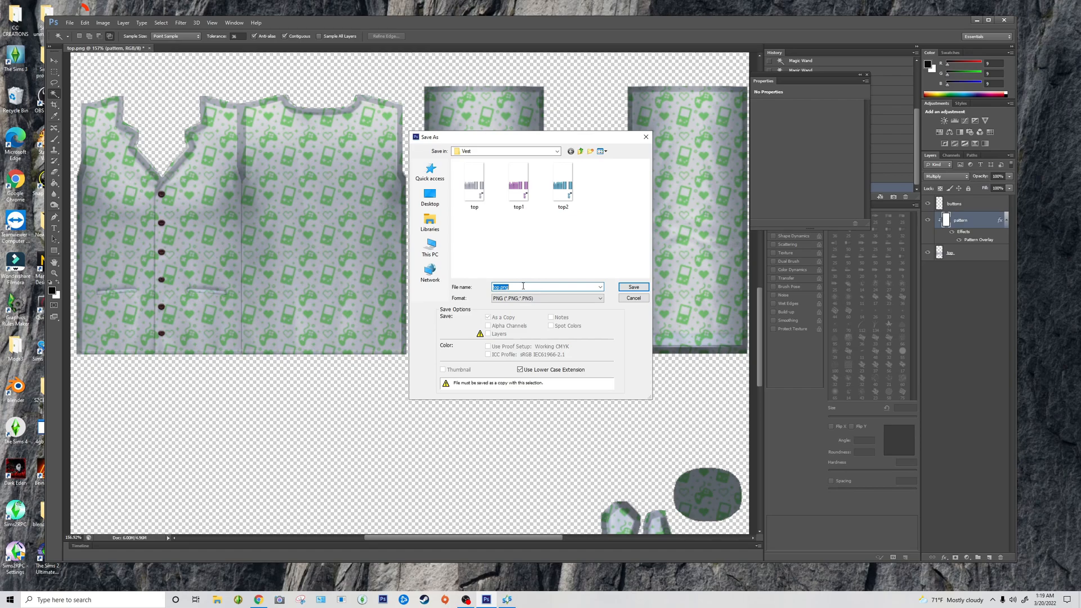
text(top3)
click(625, 288)
click(566, 197)
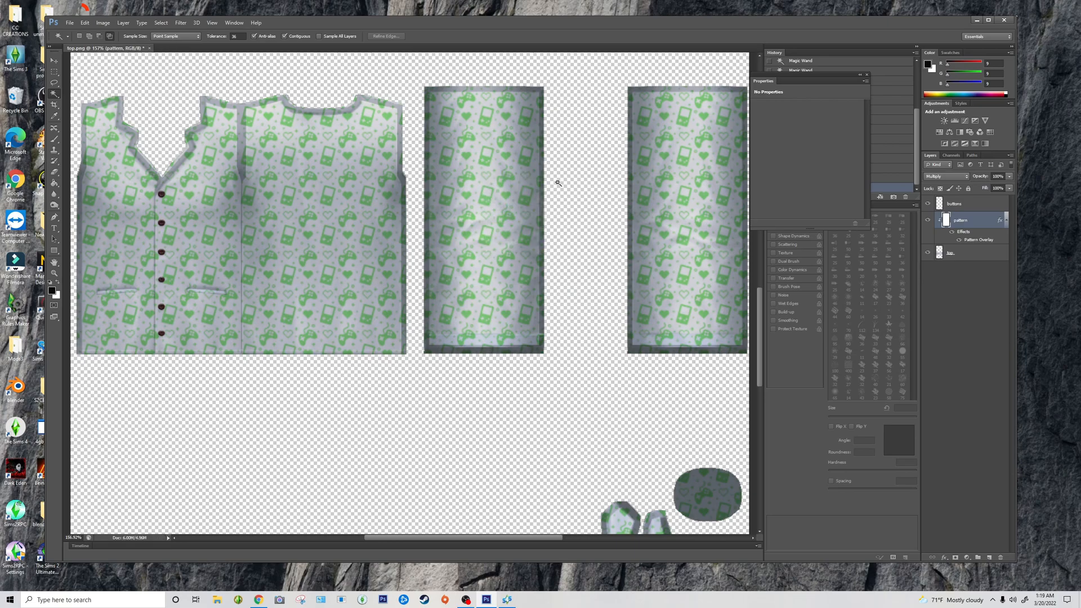
- Change the pattern layer's Pattern Overlay to the black game console pattern and apply it
double_click(982, 222)
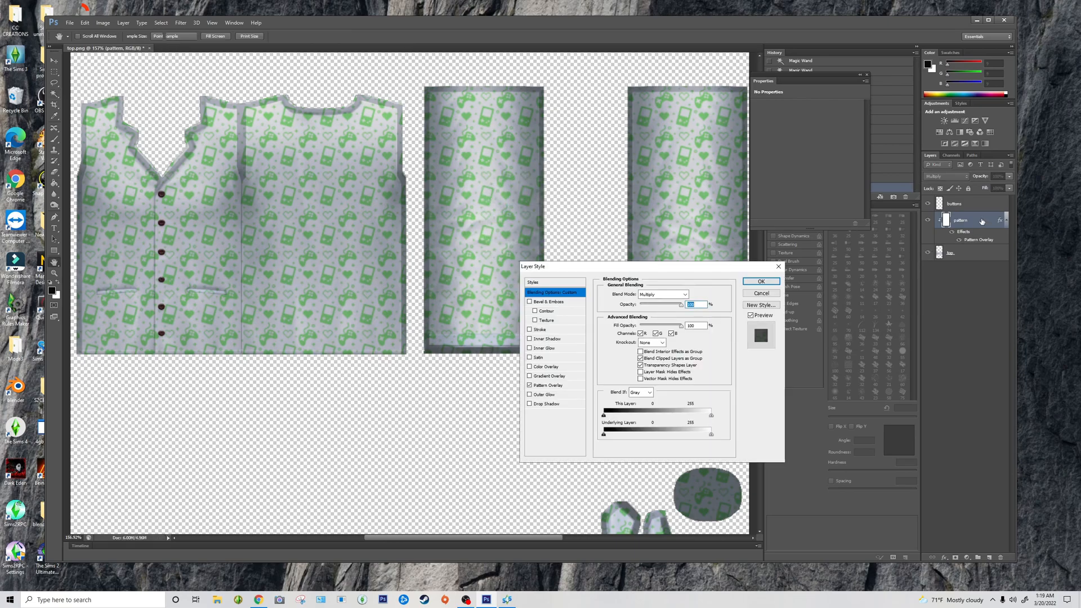
click(549, 386)
click(661, 324)
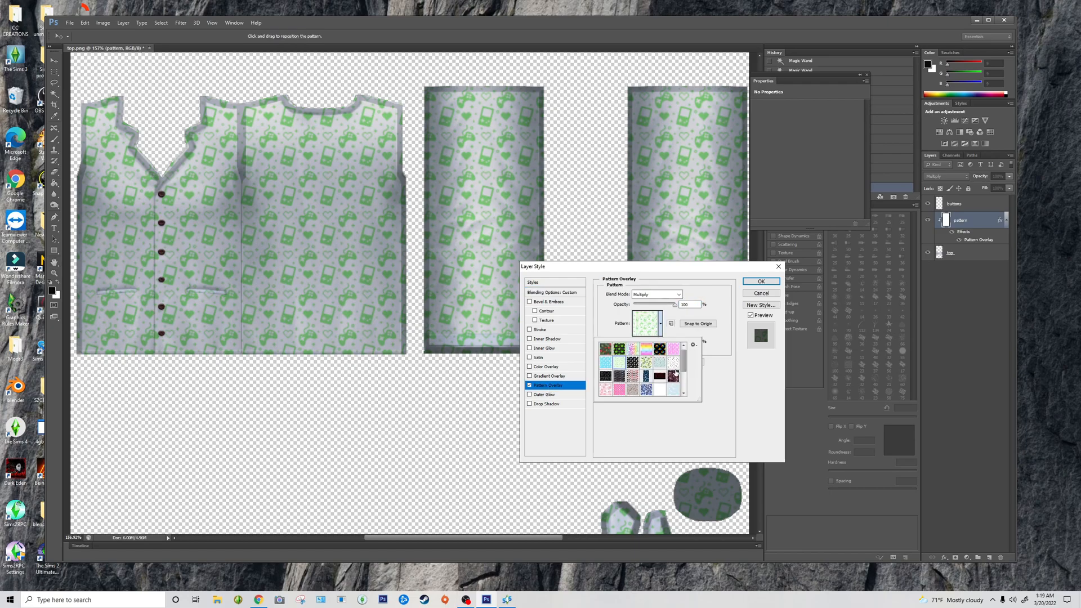
click(632, 362)
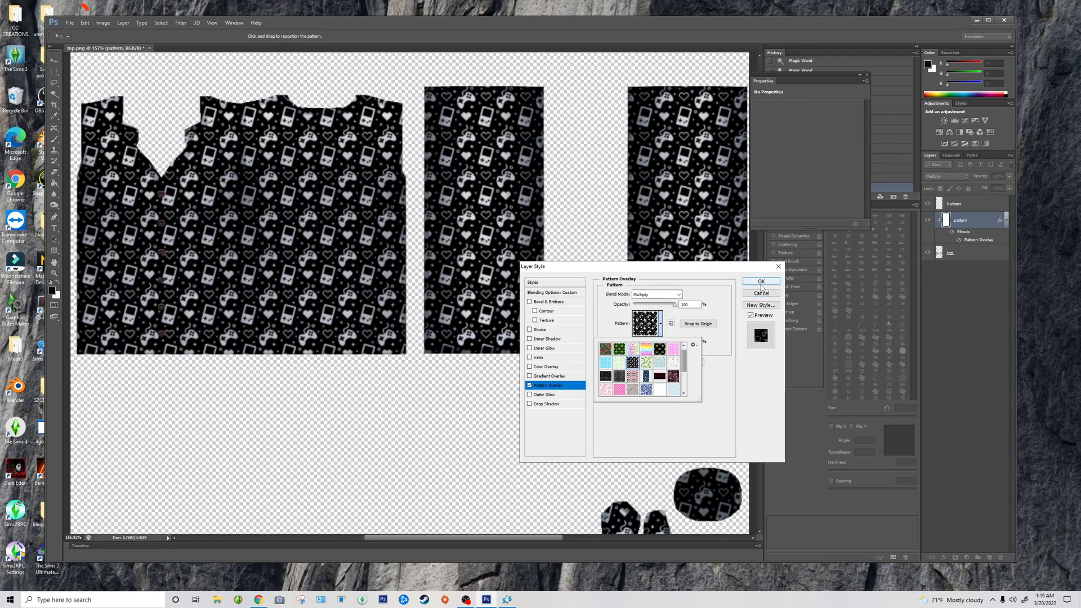
click(761, 287)
click(761, 287)
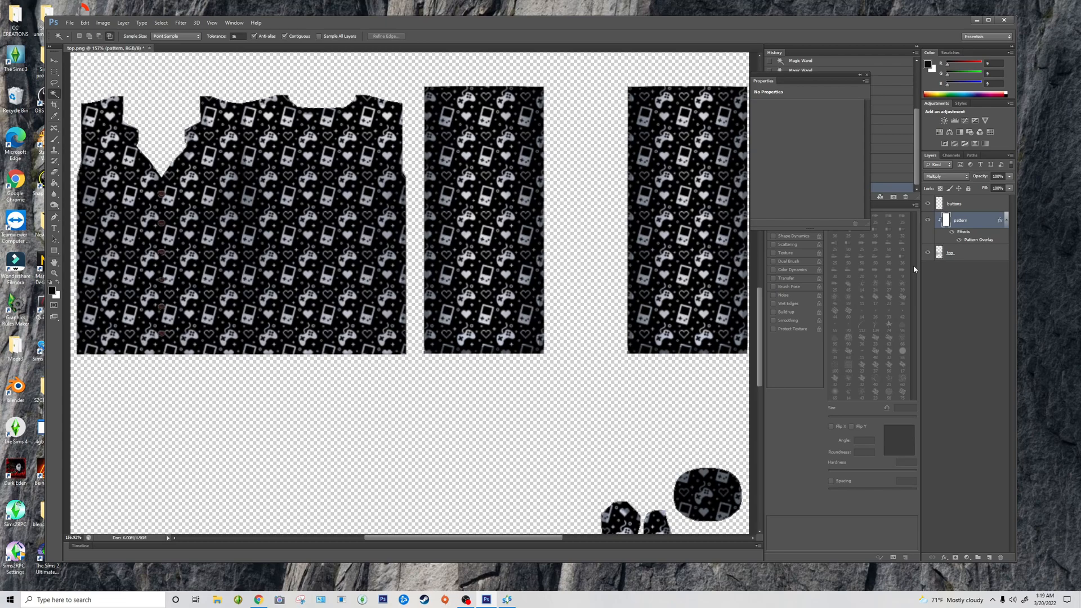
- Save the black version as a PNG named "top4" in the Vest folder with the default PNG options
click(70, 22)
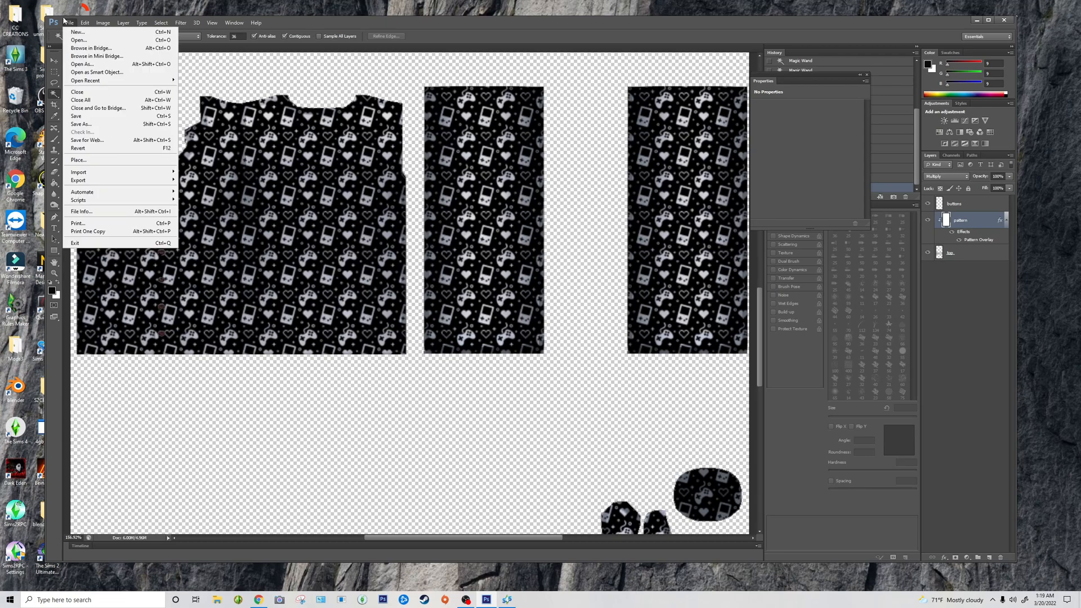
click(84, 124)
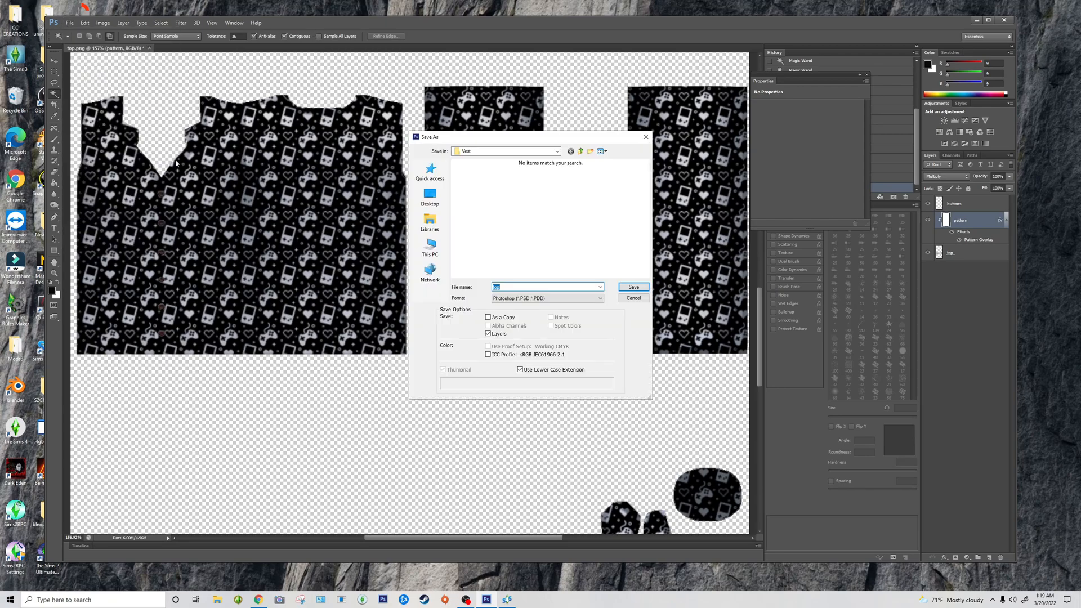
click(499, 298)
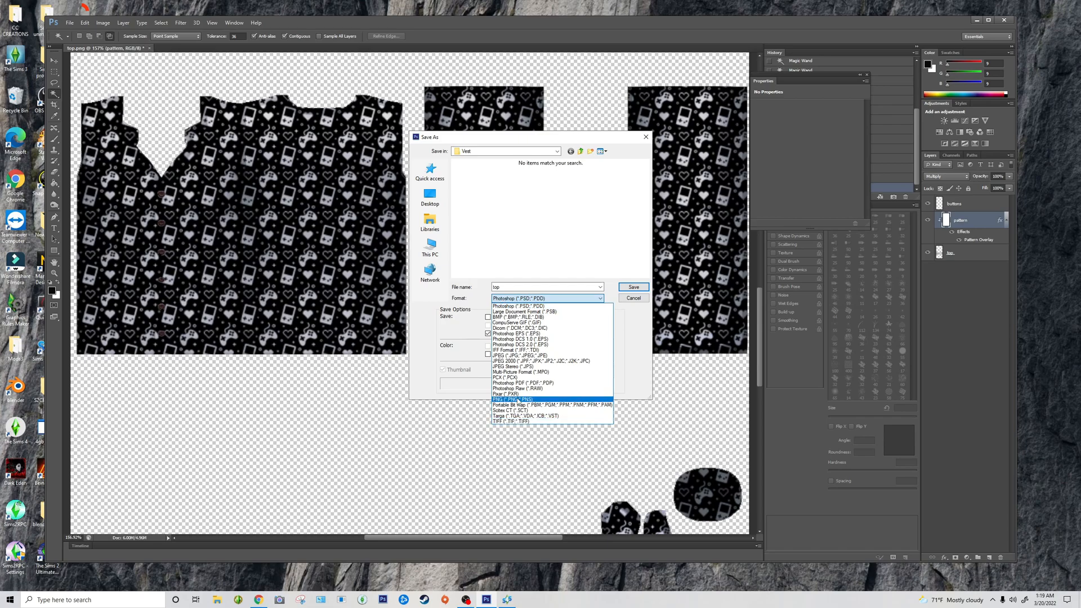
click(515, 401)
double_click(515, 288)
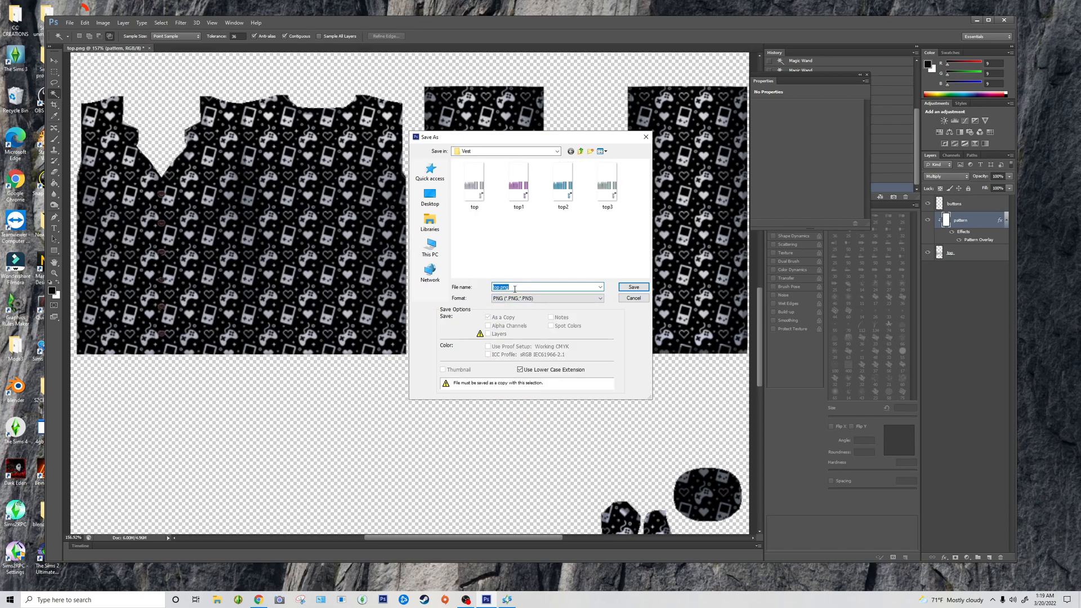
text(top)
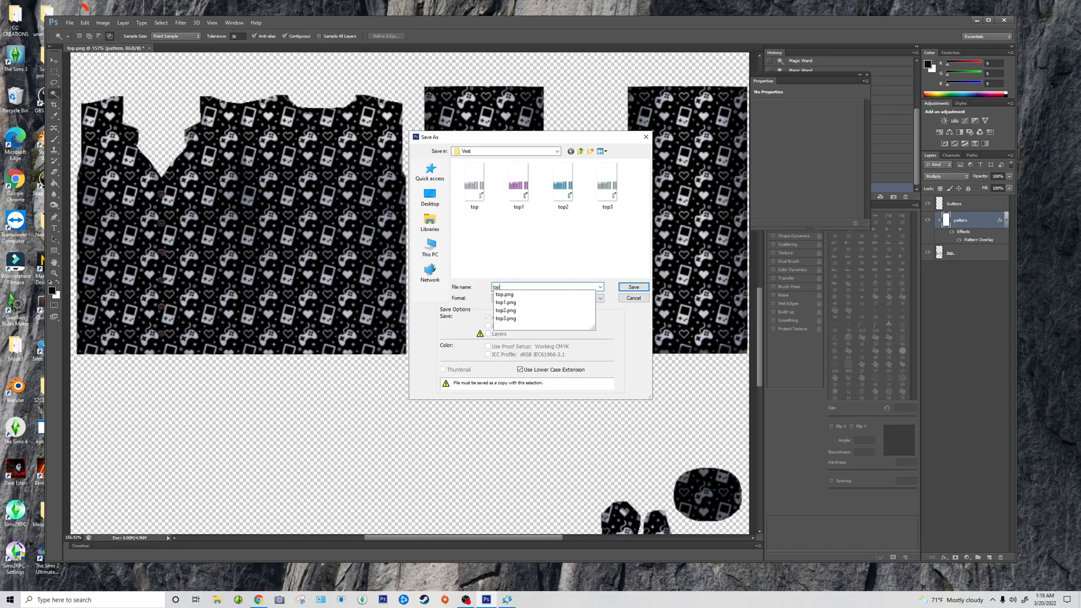
text(4)
click(634, 287)
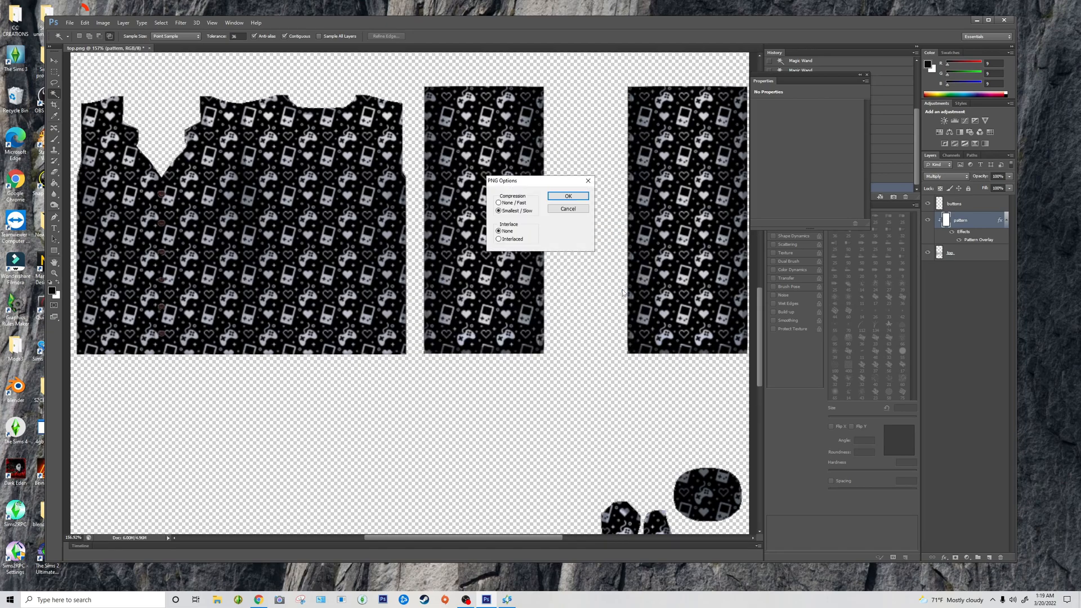
click(553, 196)
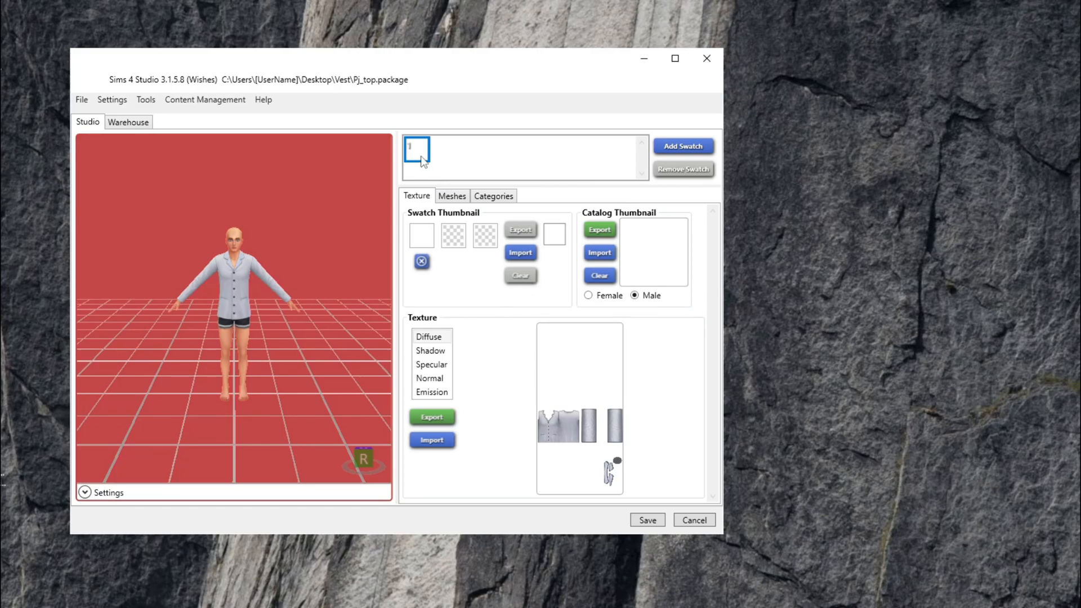
- In Sims 4 Studio, import "top1" from the Vest folder as the first swatch's diffuse texture
scroll(245, 342, up, 5)
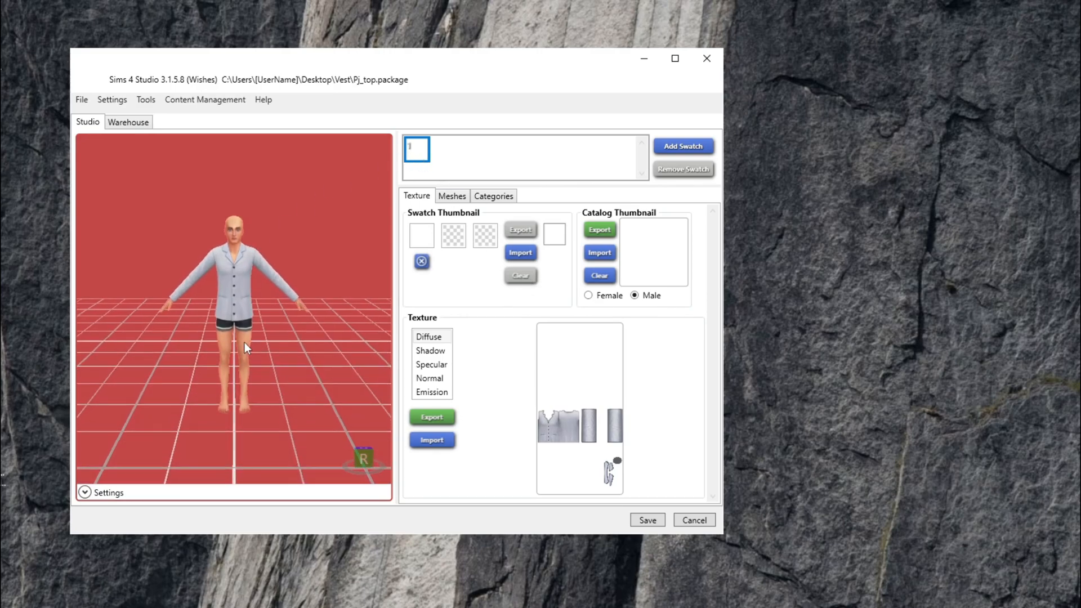
drag(245, 342, 241, 258)
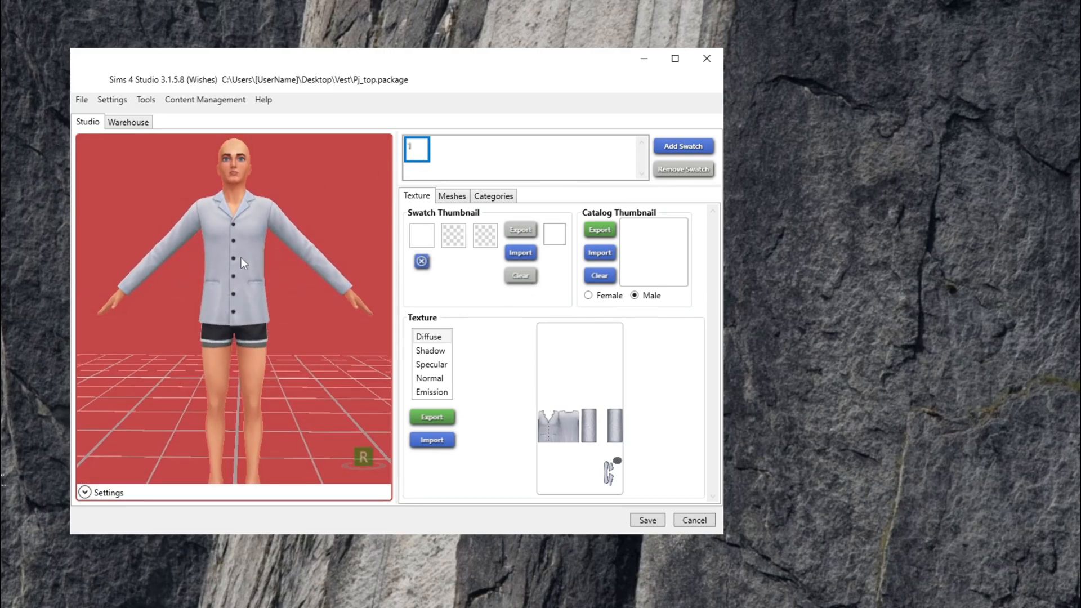
scroll(241, 322, up, 4)
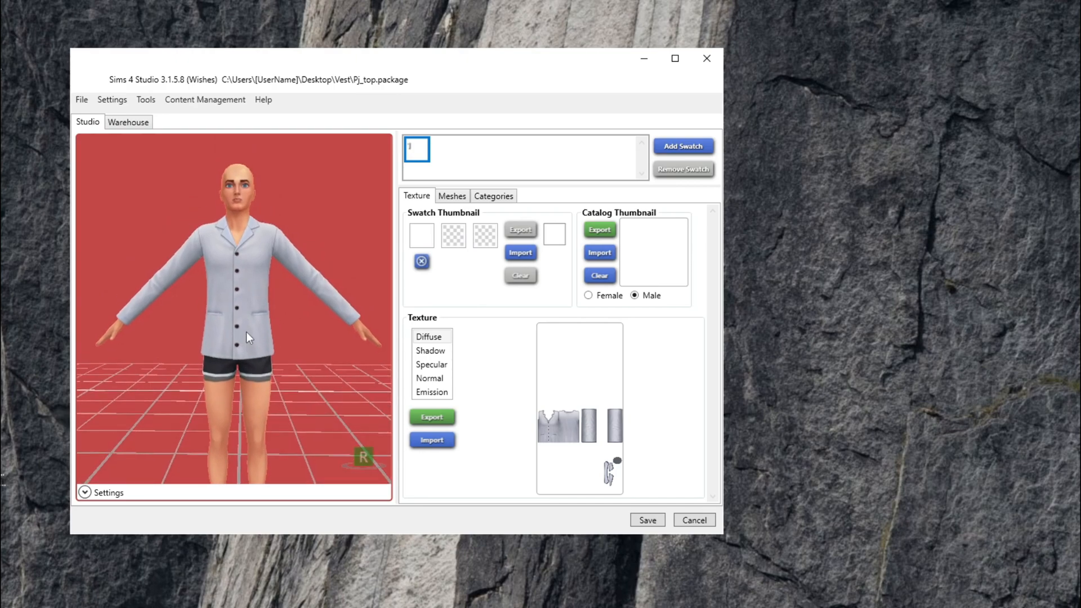
click(432, 439)
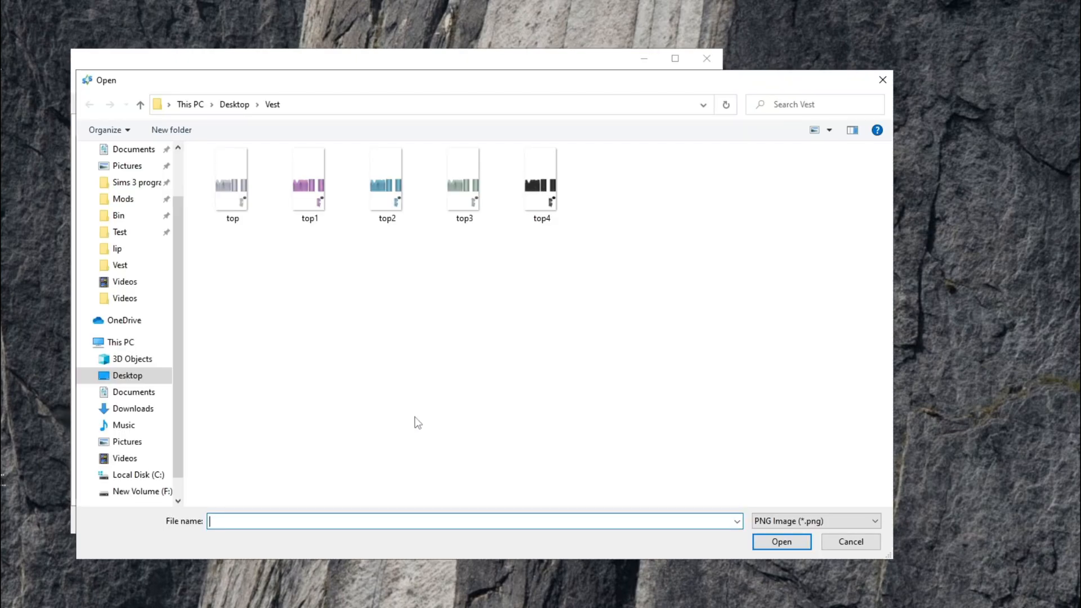
click(309, 184)
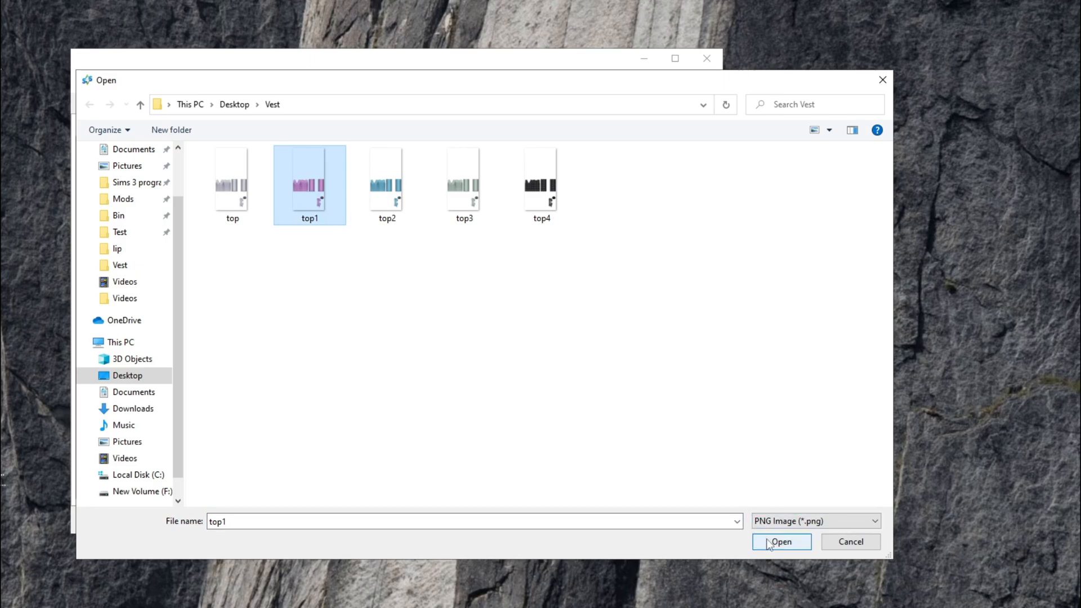
click(766, 543)
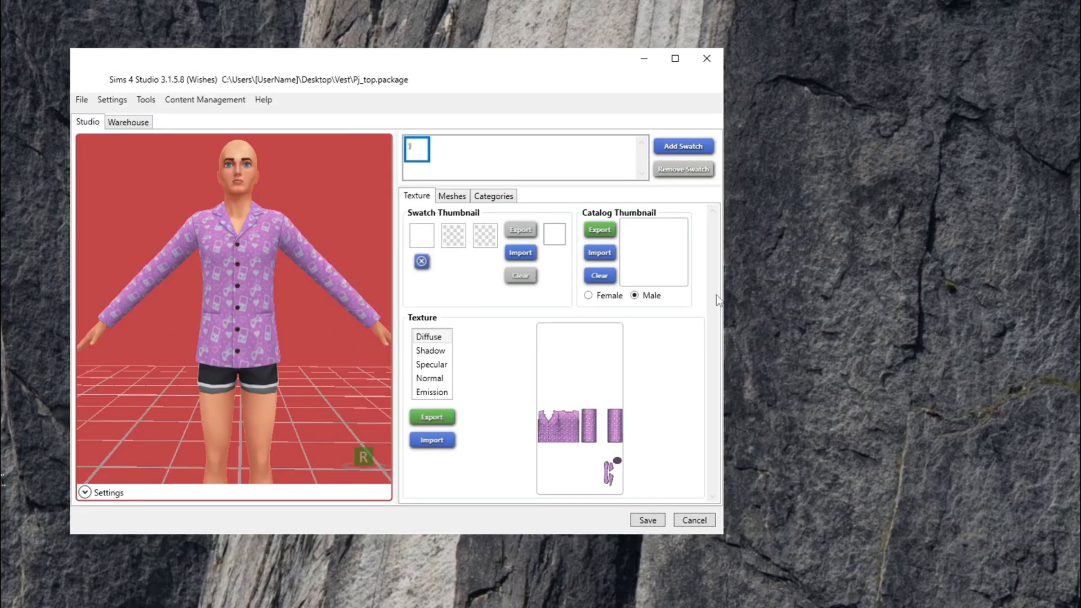
- Add a second swatch to the pajama top and import "top2" as its diffuse texture
click(698, 146)
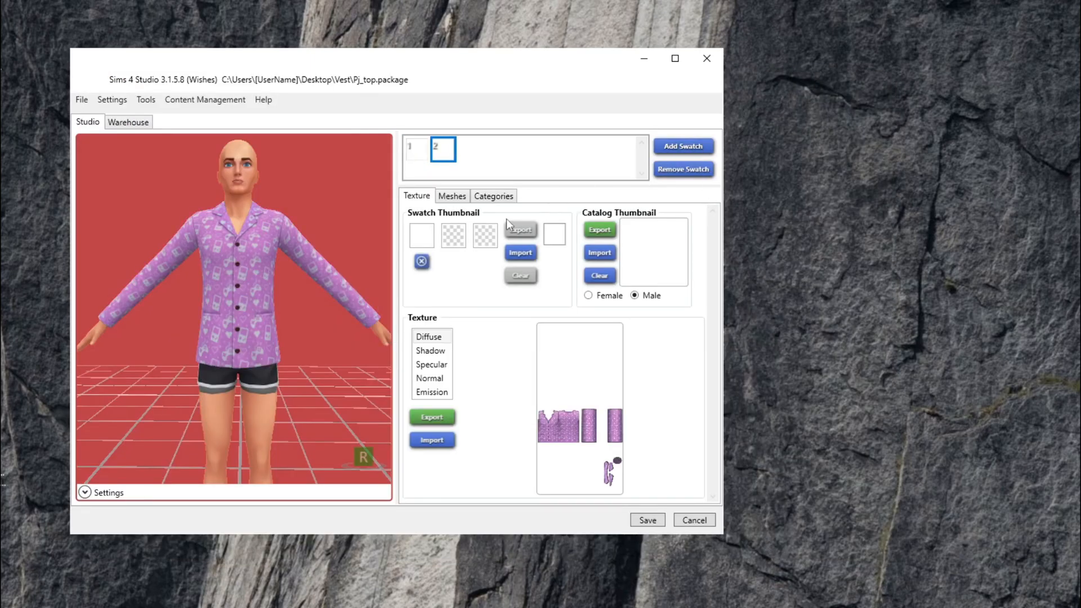
click(431, 441)
click(373, 220)
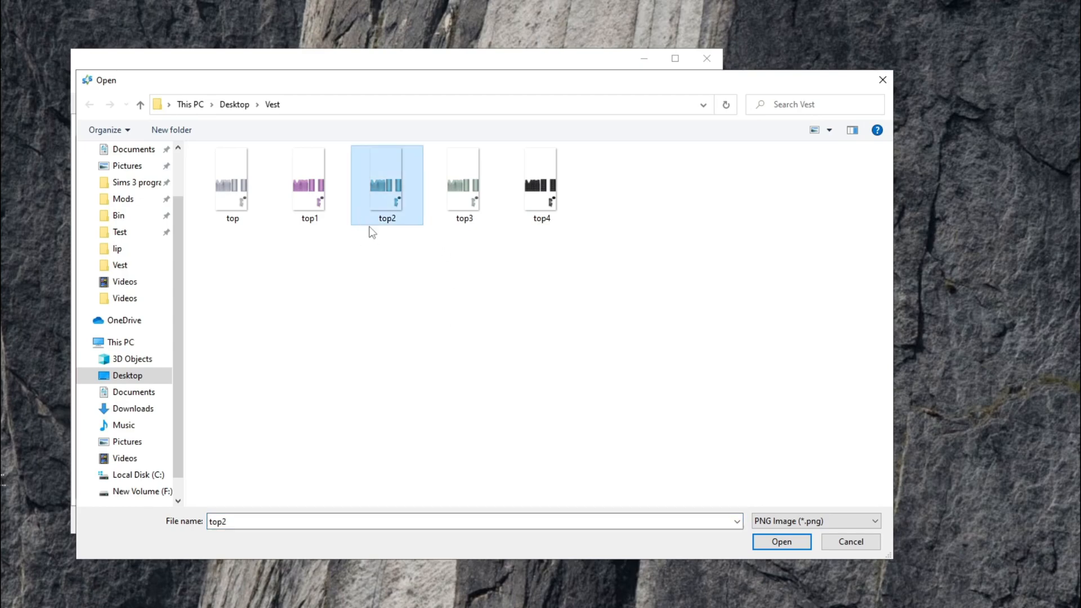
click(764, 540)
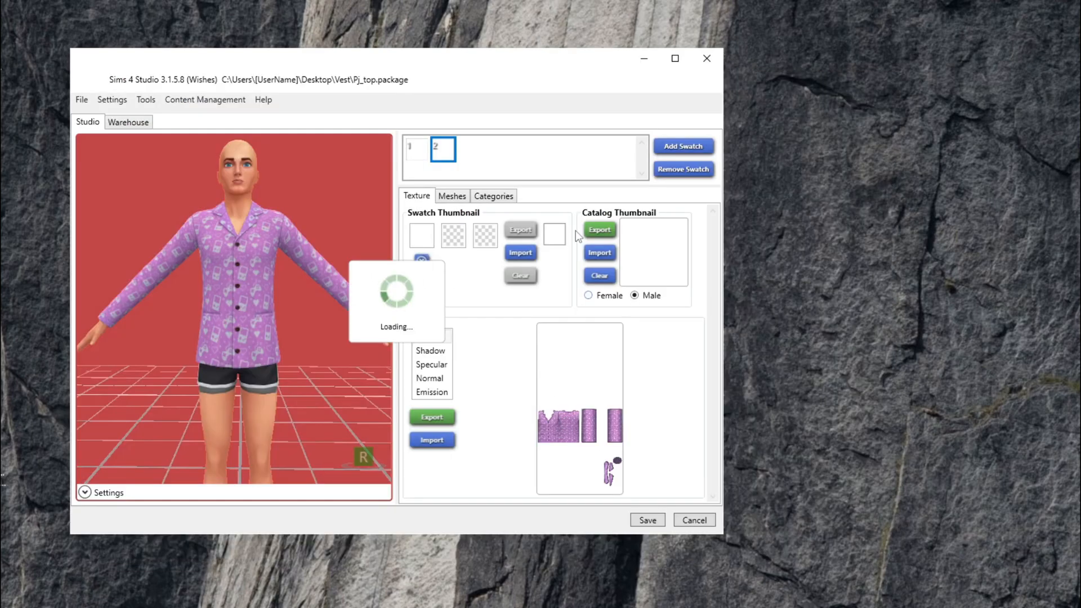
- Add a third swatch to the pajama top and import "top3" from the Vest folder as its diffuse texture
click(670, 147)
click(441, 448)
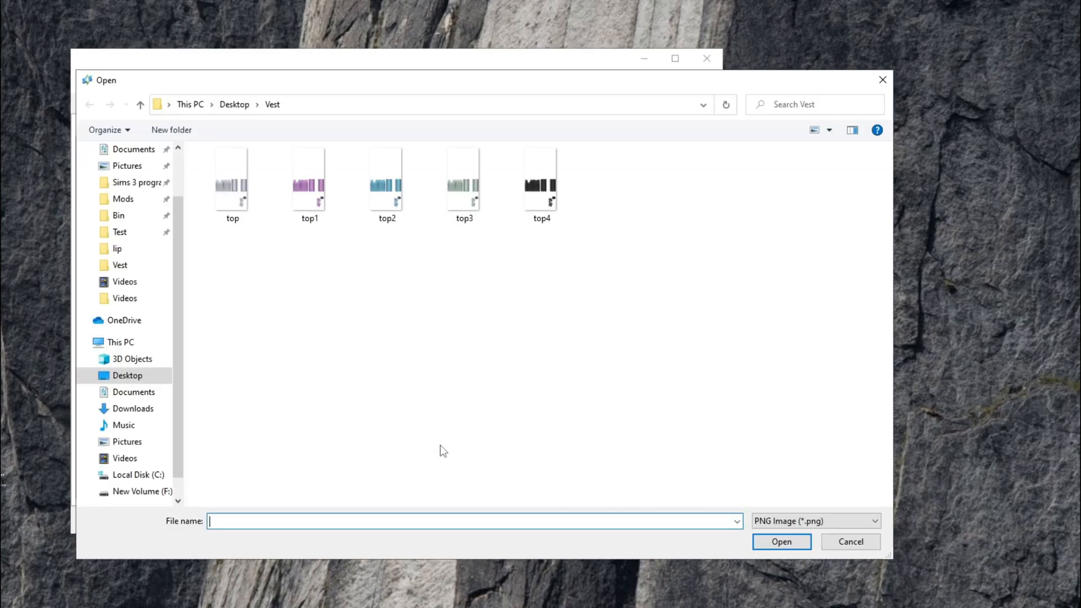
click(478, 219)
click(754, 545)
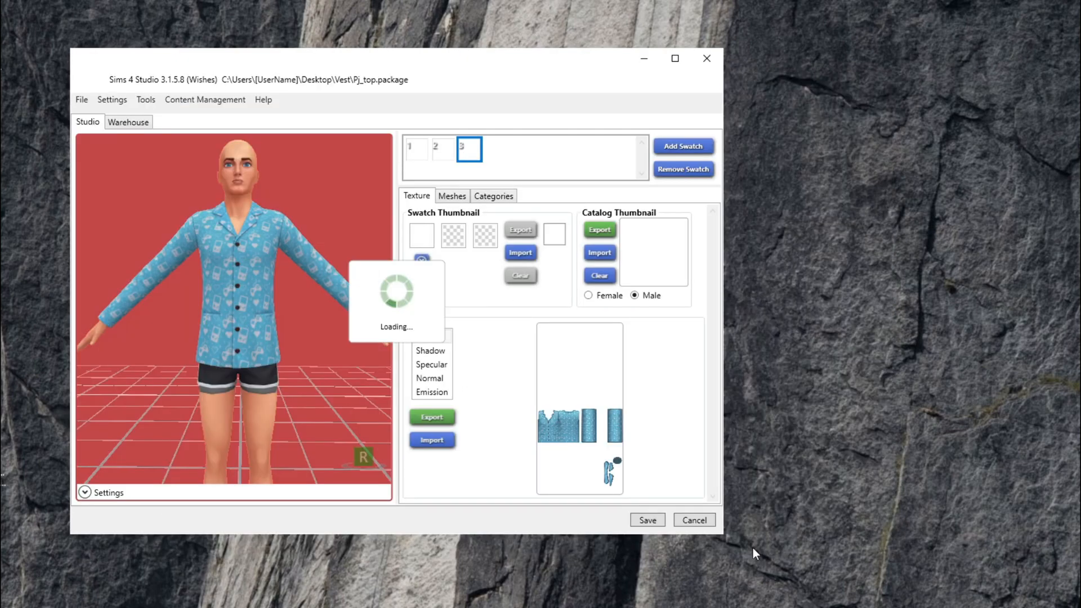
- Add a fourth swatch to the pajama top and import "top4" as its diffuse texture
click(659, 148)
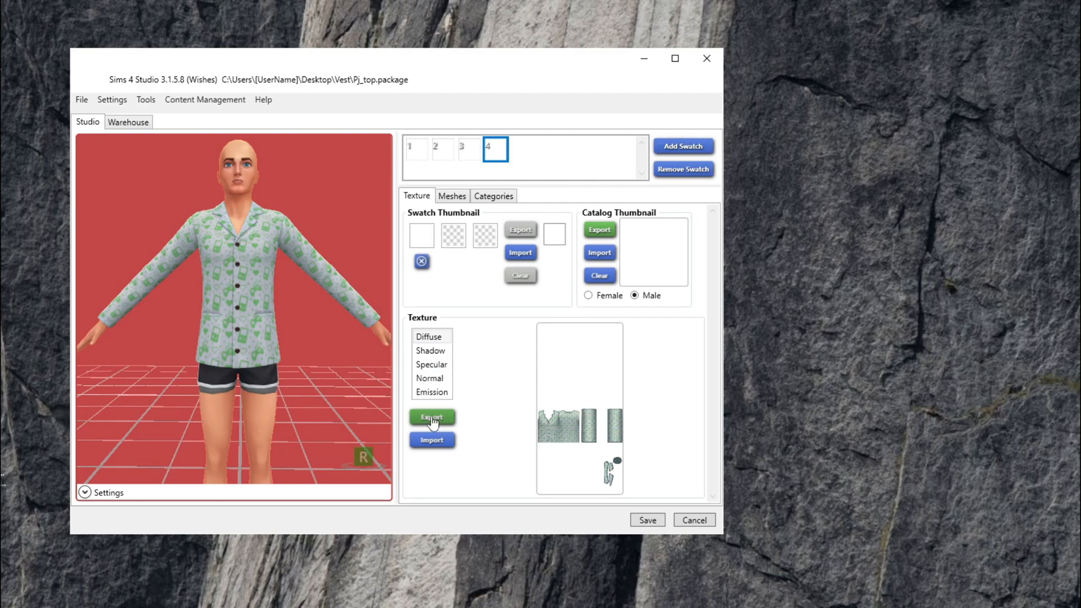
click(435, 440)
click(541, 192)
click(781, 542)
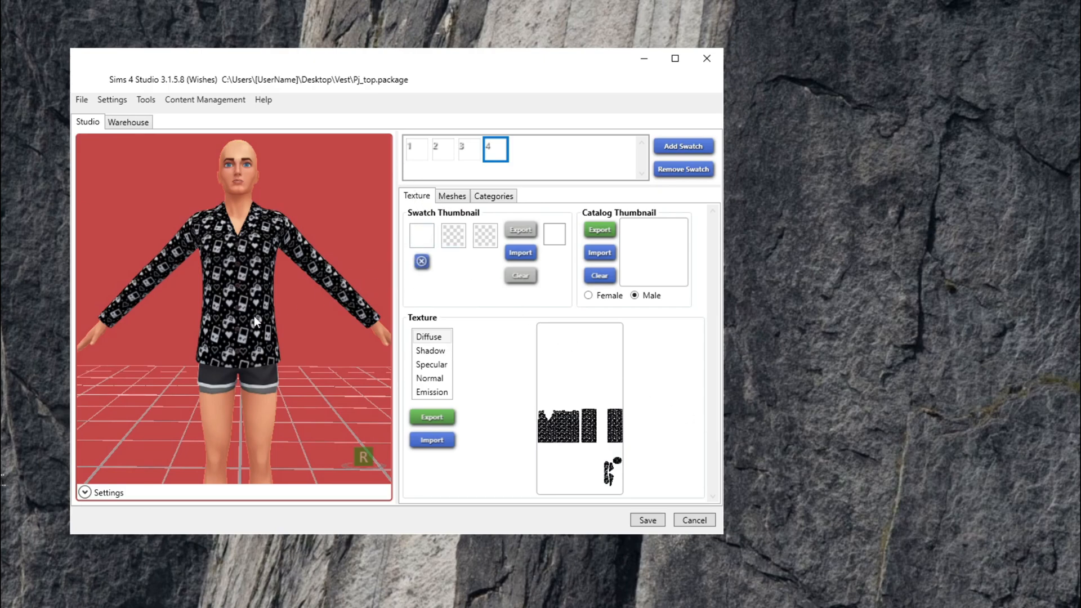
scroll(254, 316, up, 5)
key(alt)
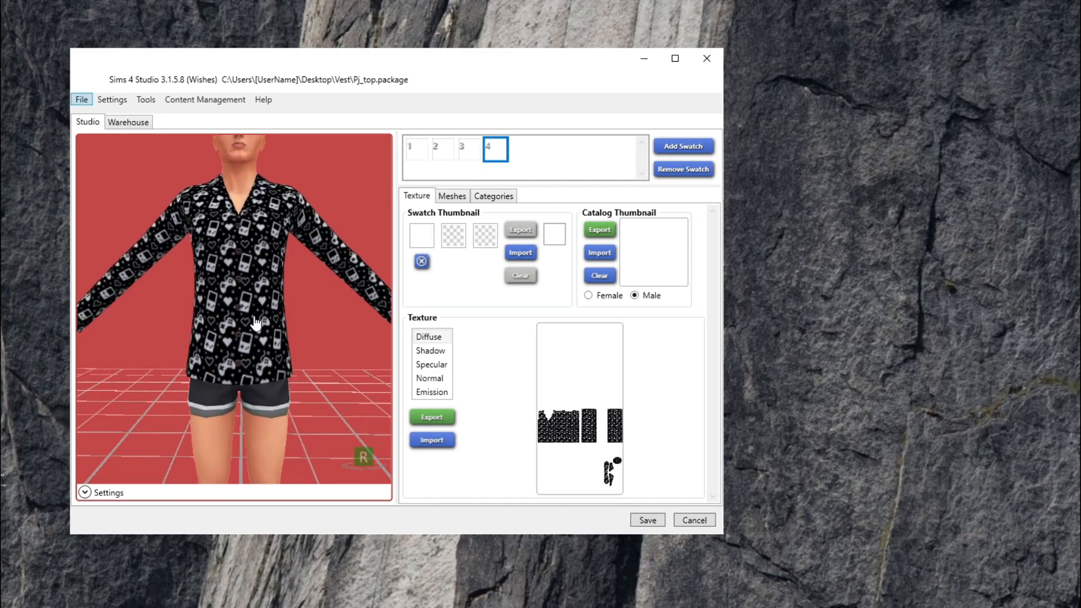
- Give the first swatch a two-color thumbnail of purple and grayish lilac matching the shirt, and save the package
click(416, 151)
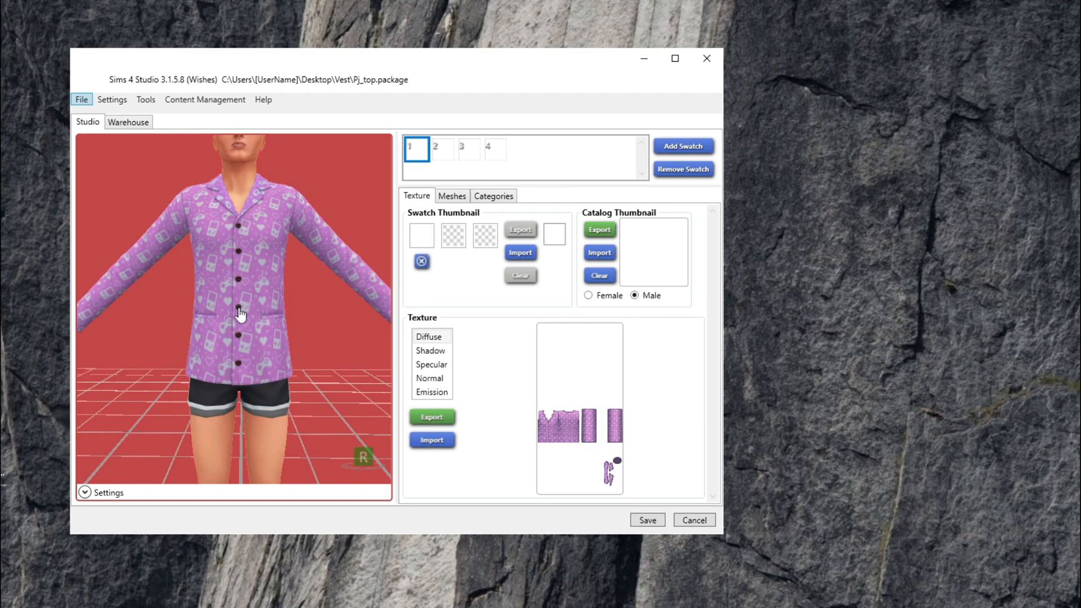
scroll(239, 315, up, 2)
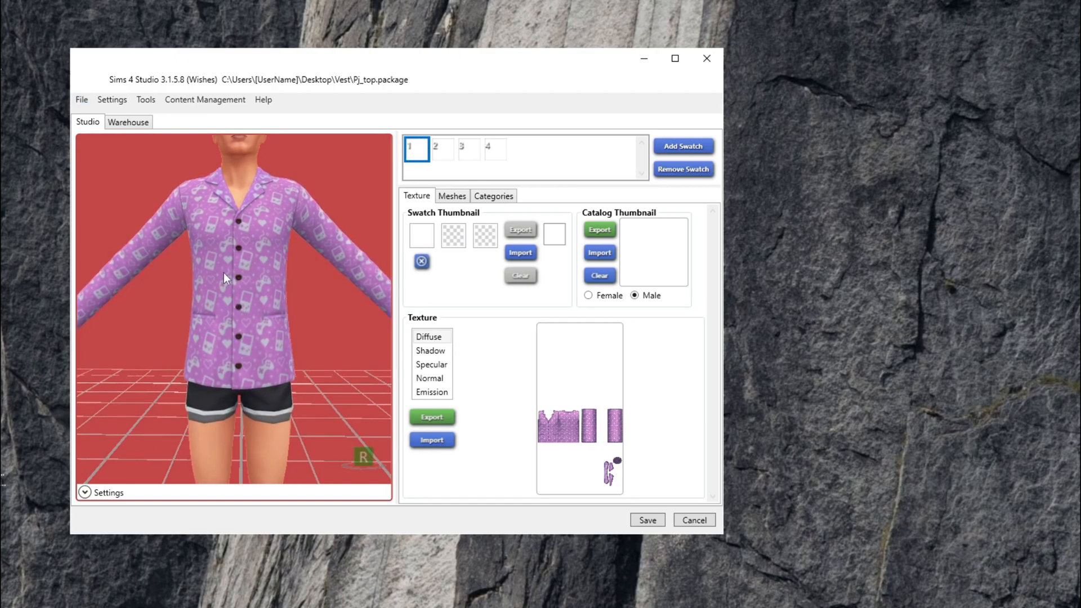
click(422, 236)
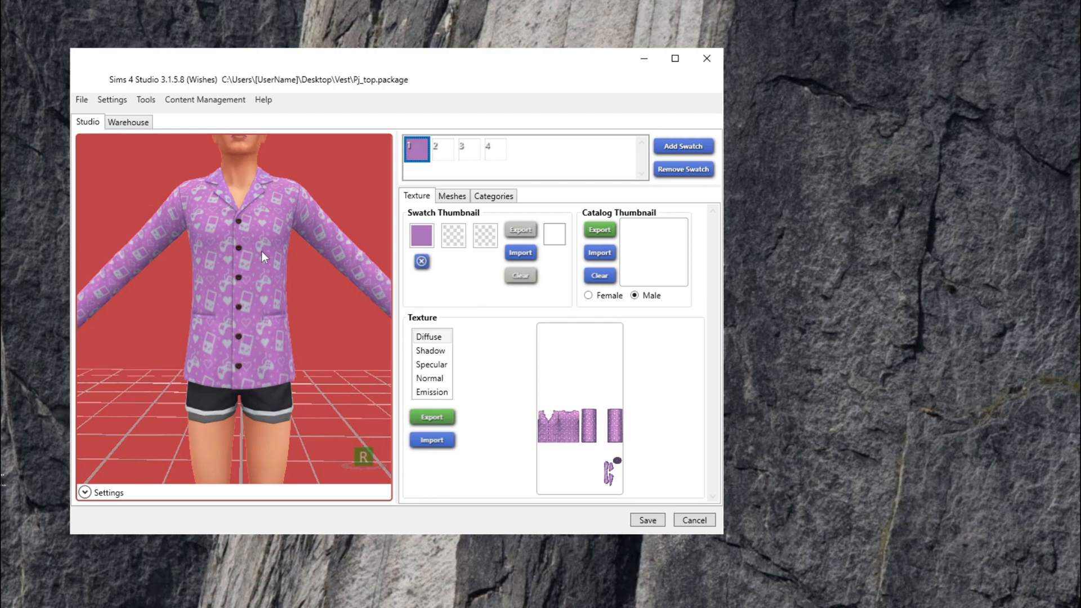
click(423, 234)
click(454, 236)
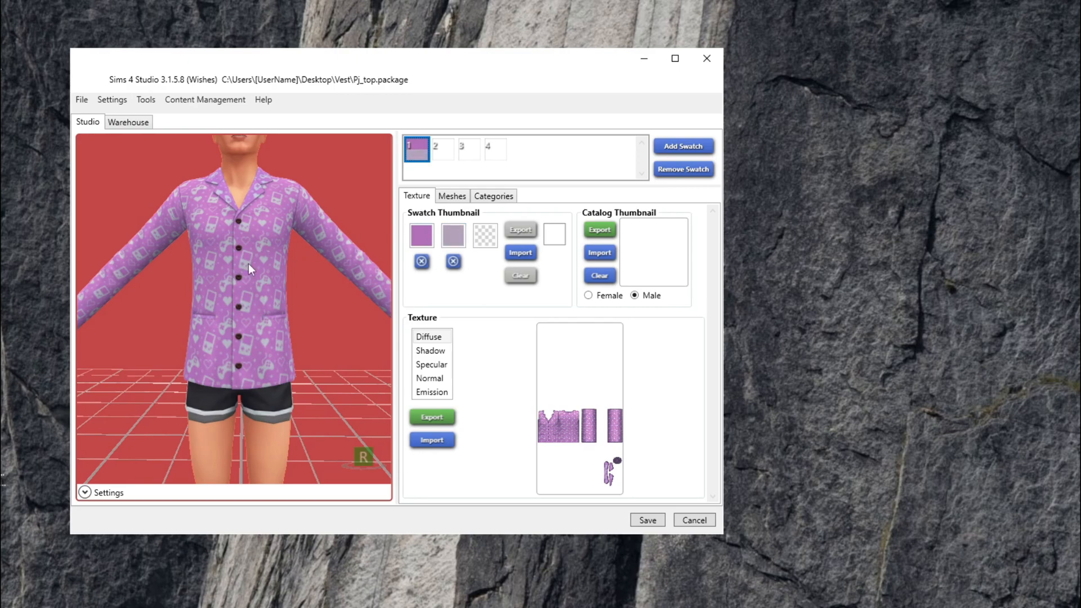
click(653, 521)
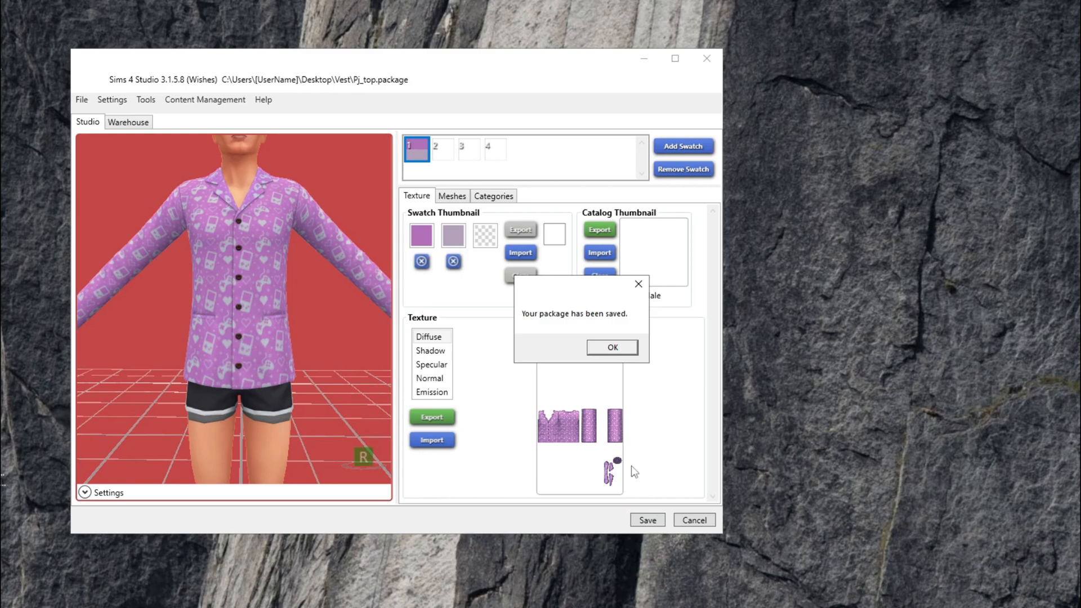
click(610, 353)
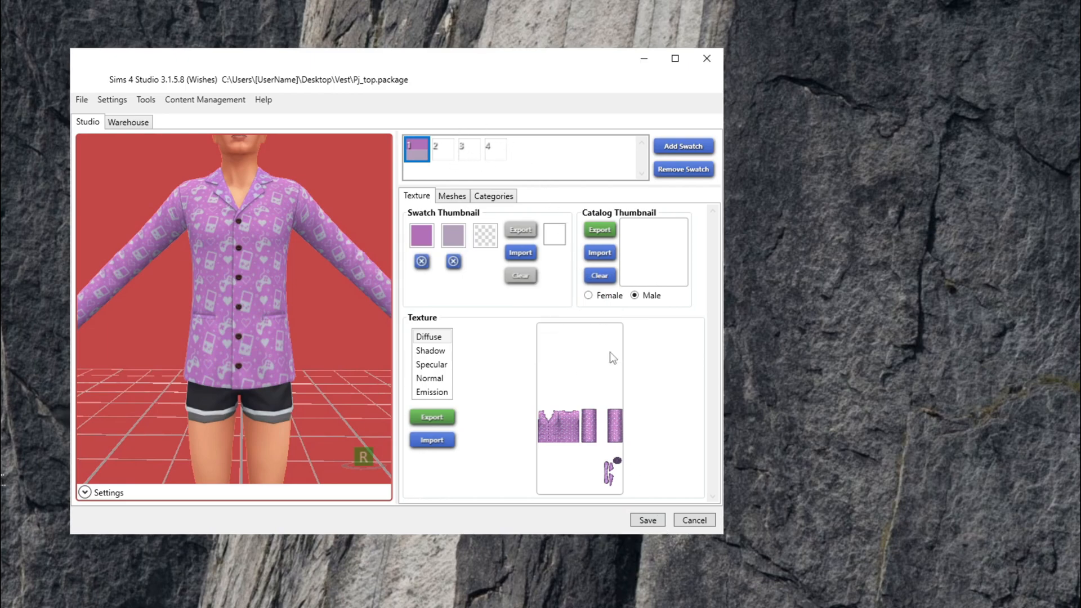
- In the first swatch's categories, flag its colors as Pink and White and save the package
click(452, 198)
click(490, 201)
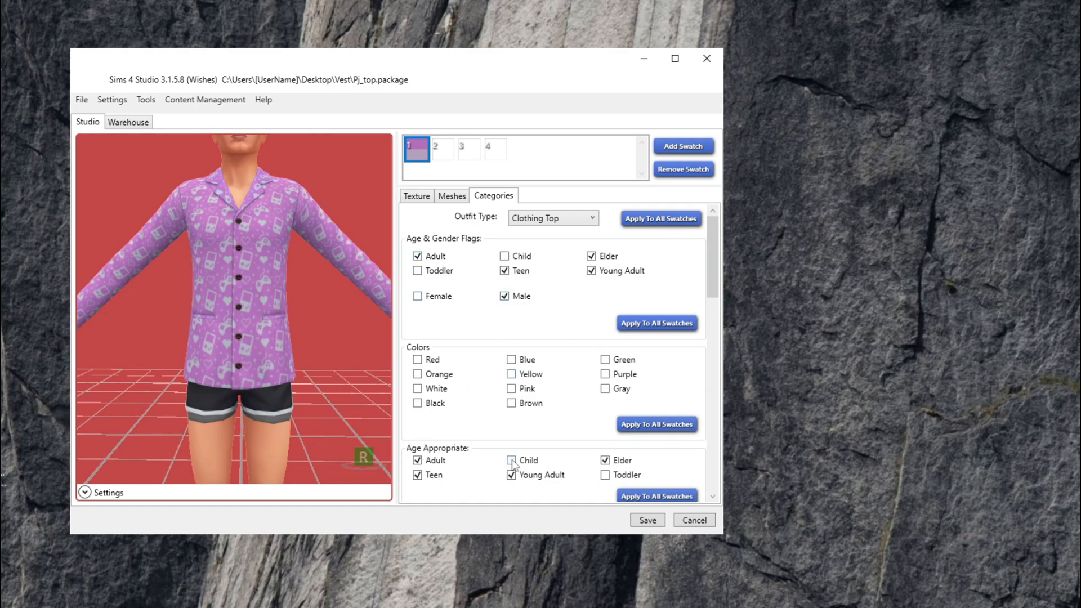
scroll(512, 410, down, 5)
click(513, 422)
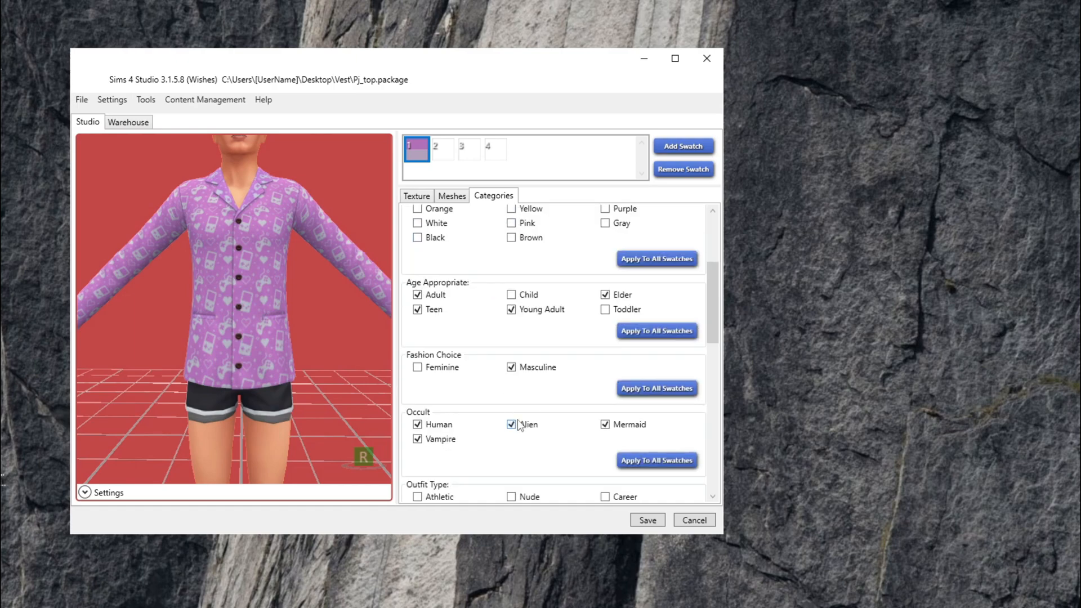
scroll(522, 434, down, 5)
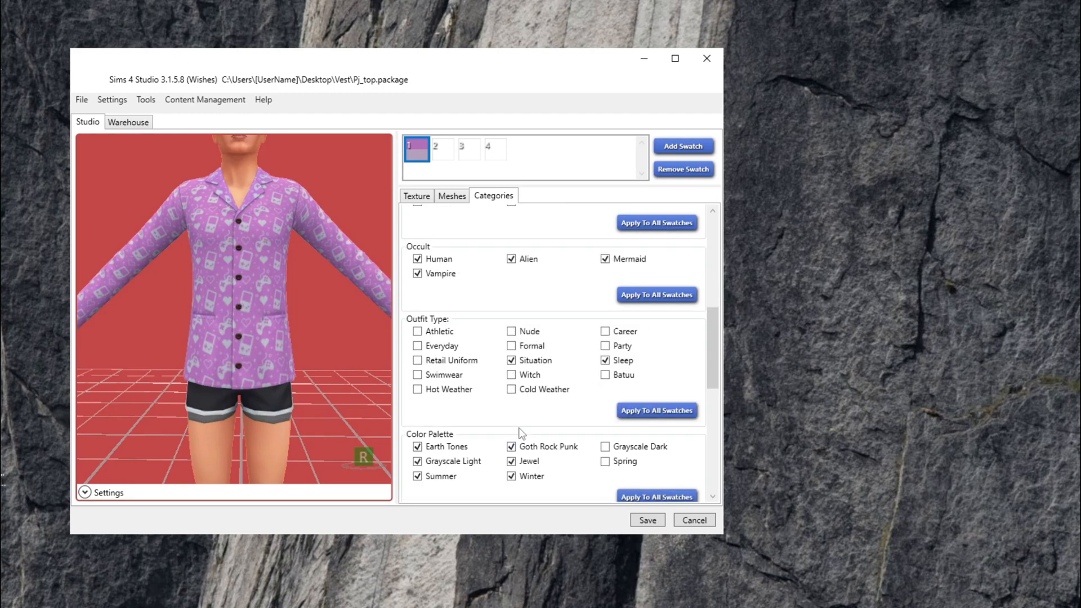
scroll(522, 433, up, 10)
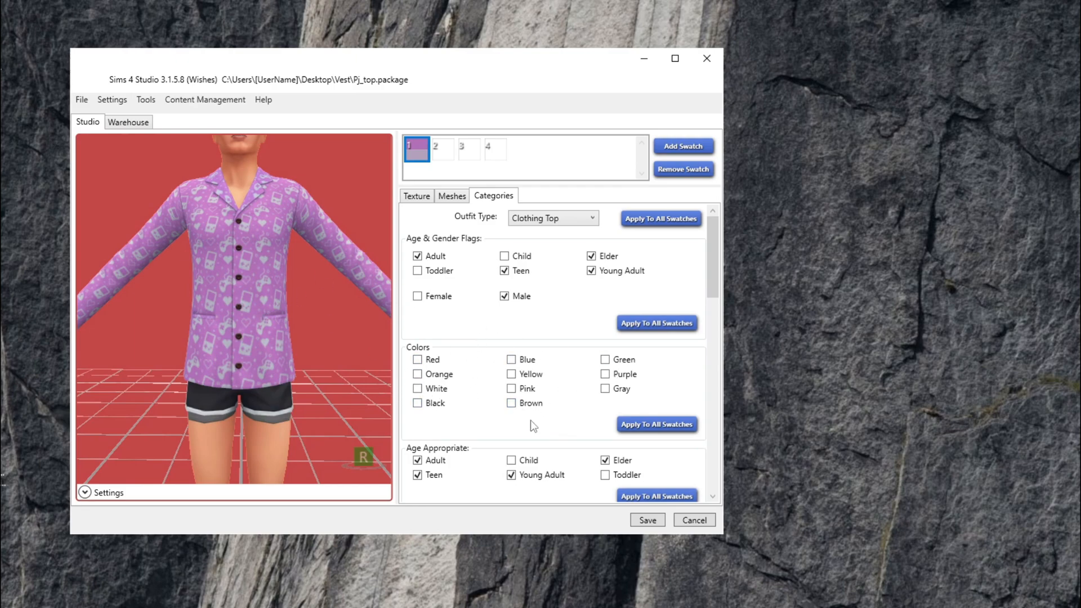
click(511, 388)
click(422, 390)
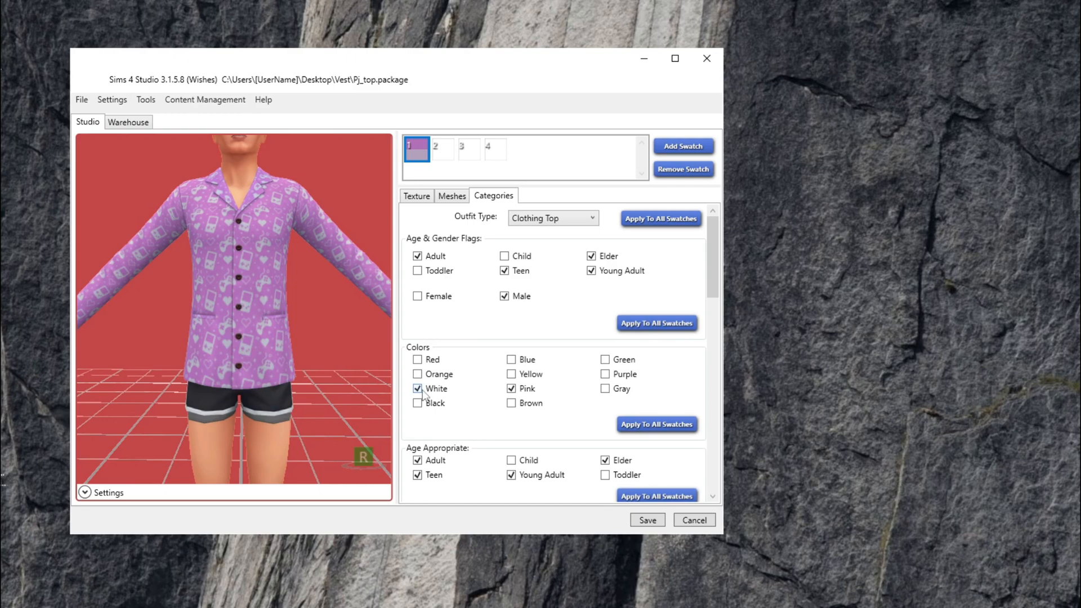
click(648, 521)
click(632, 348)
scroll(539, 341, down, 4)
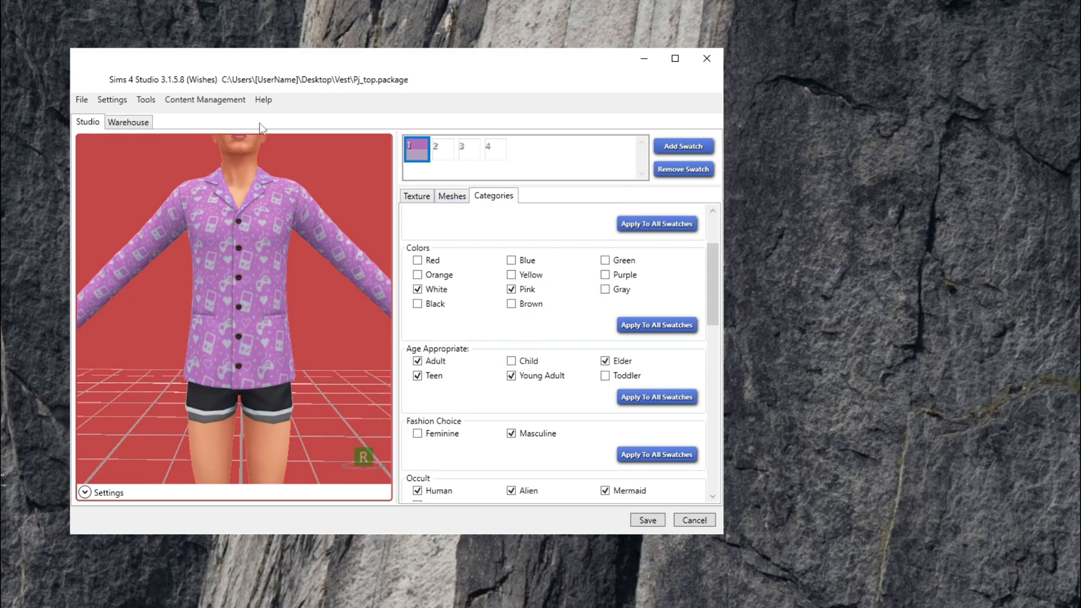
- Return to the clothing catalog for adult bottoms and select both the white and the red loose pajama pants
click(82, 100)
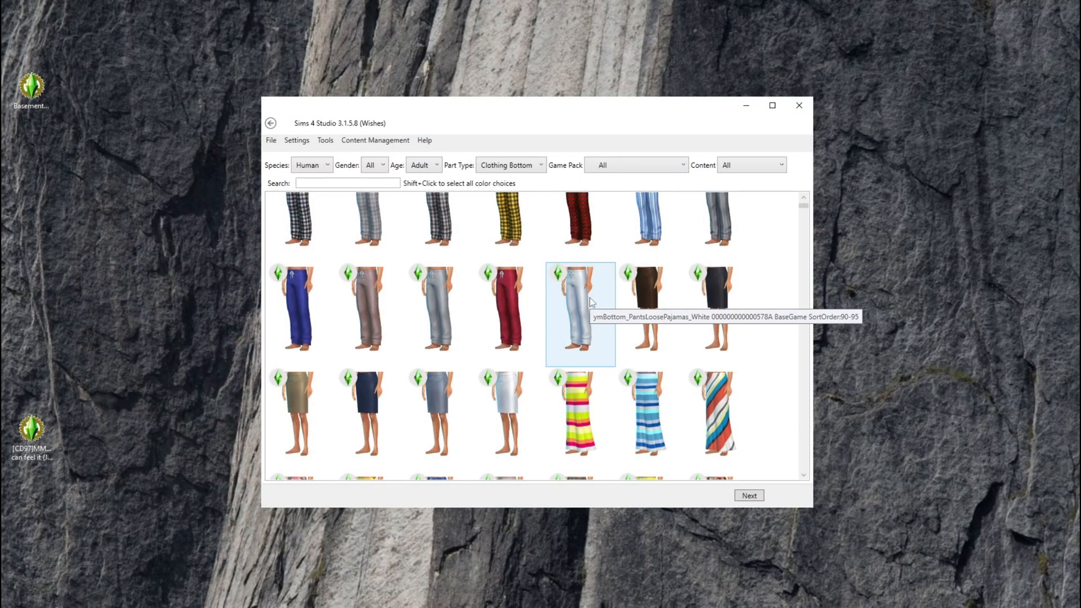
scroll(499, 286, up, 3)
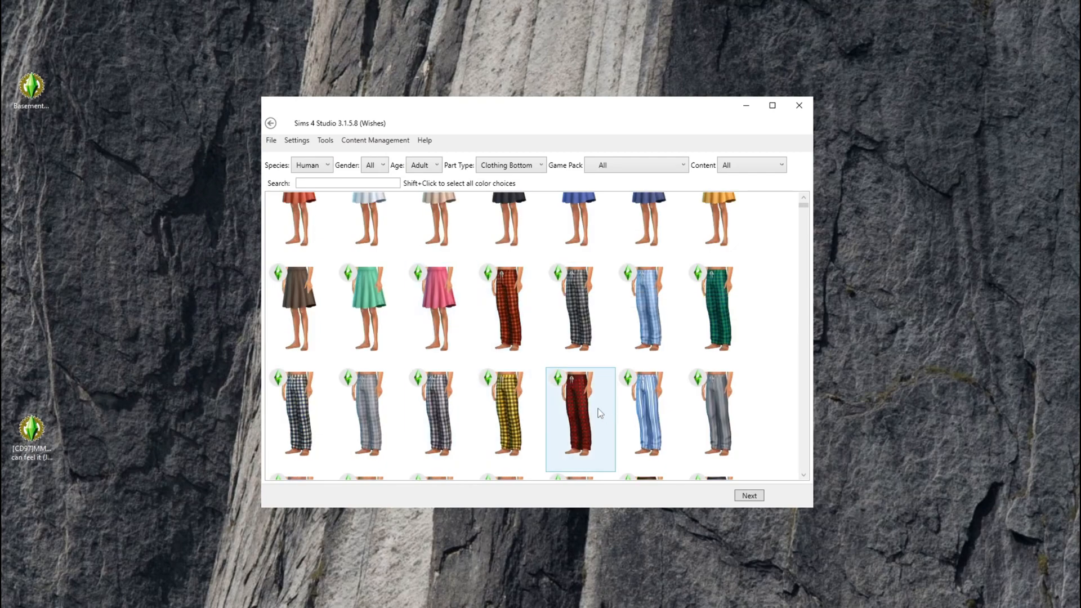
scroll(589, 461, down, 3)
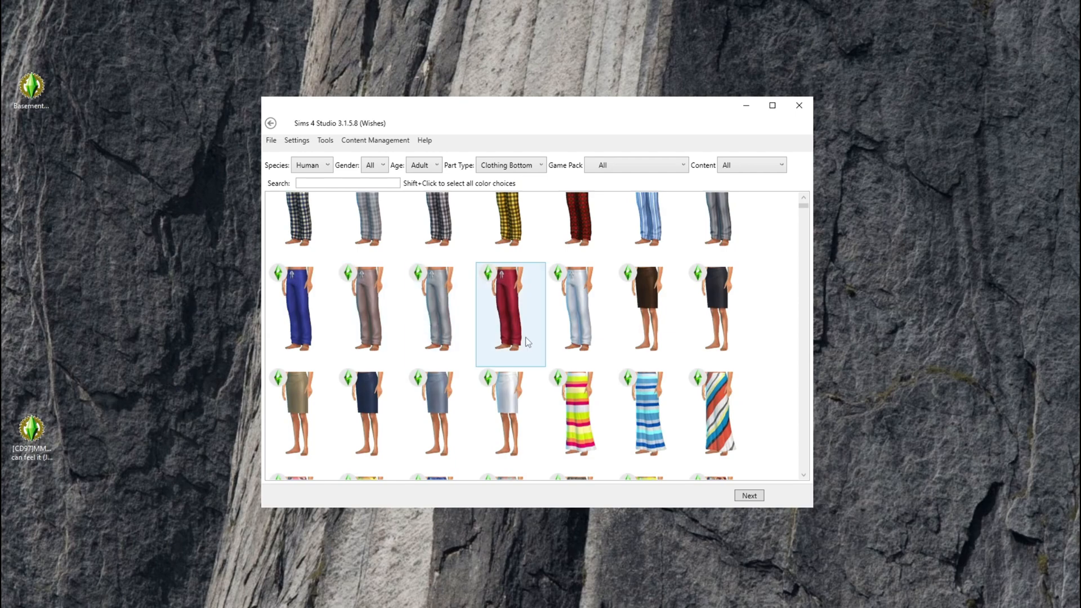
click(573, 335)
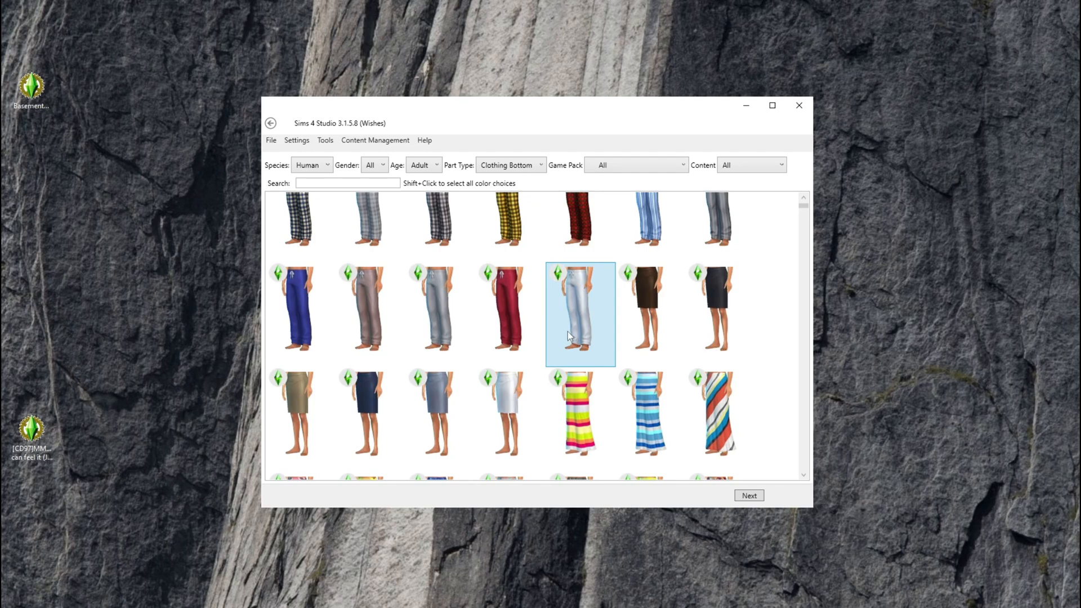
ctrl+click(504, 320)
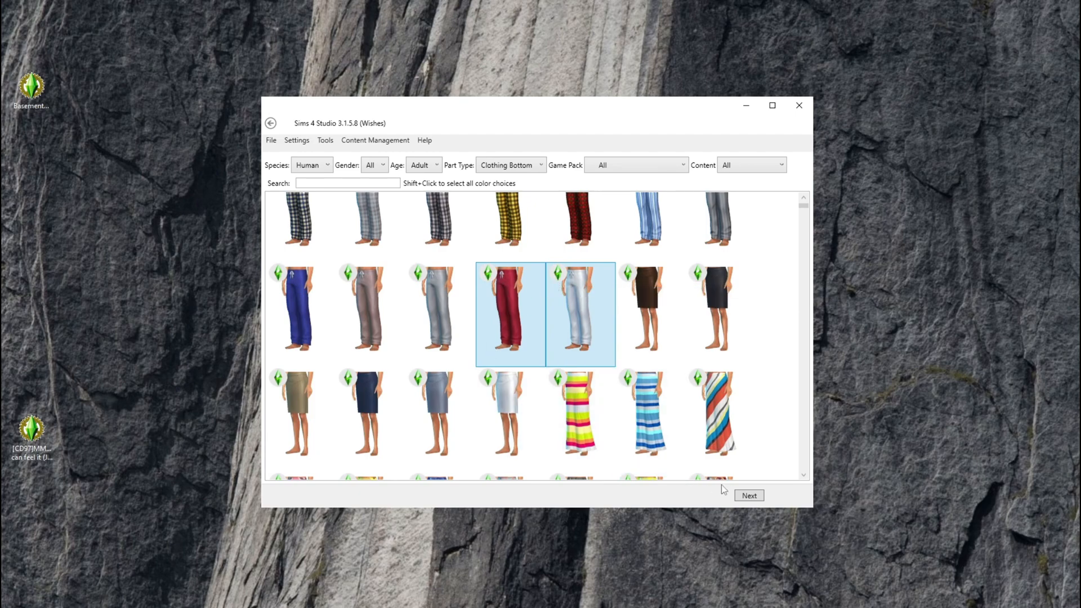
- Create the package from the selected pants and save it as "PJ_bottoms" in the Vest folder
click(747, 498)
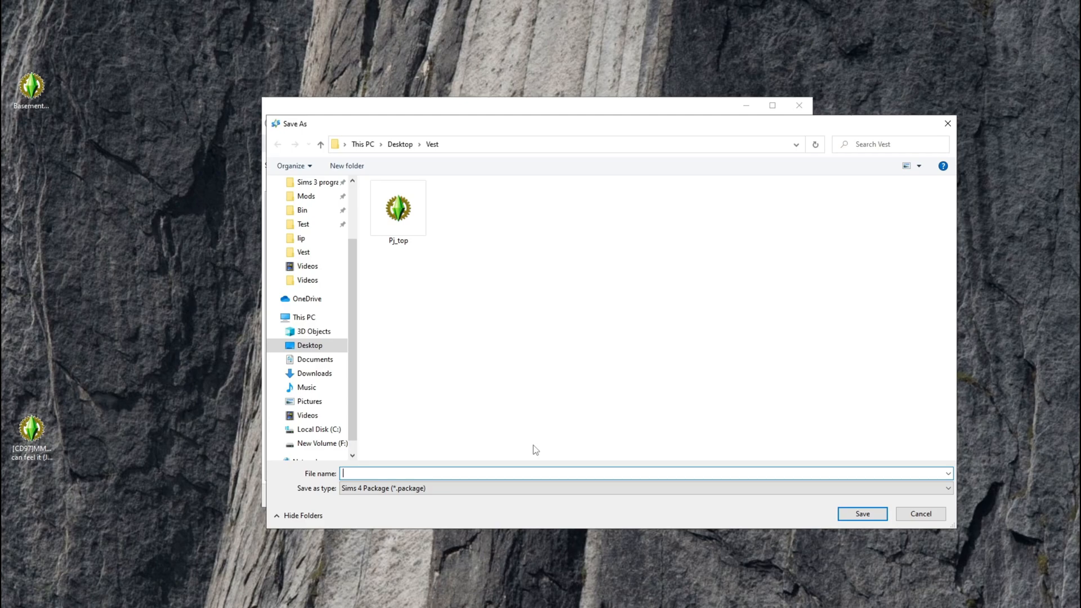
text(P)
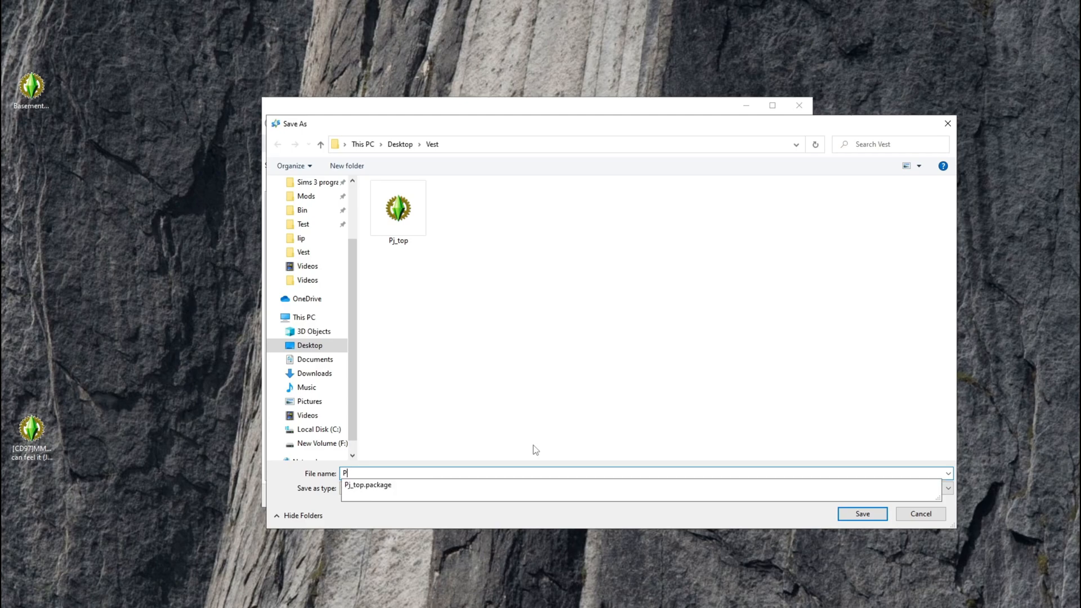
text(J_boot)
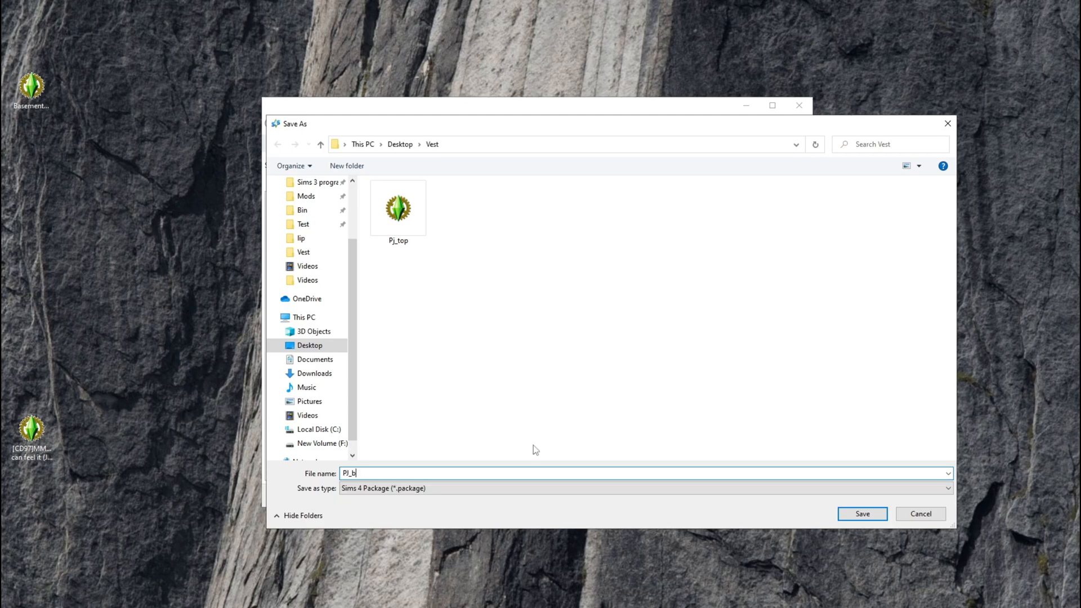
key(BackSpace)
key(BackSpace)
key(BackSpace)
text(ttoms)
click(850, 511)
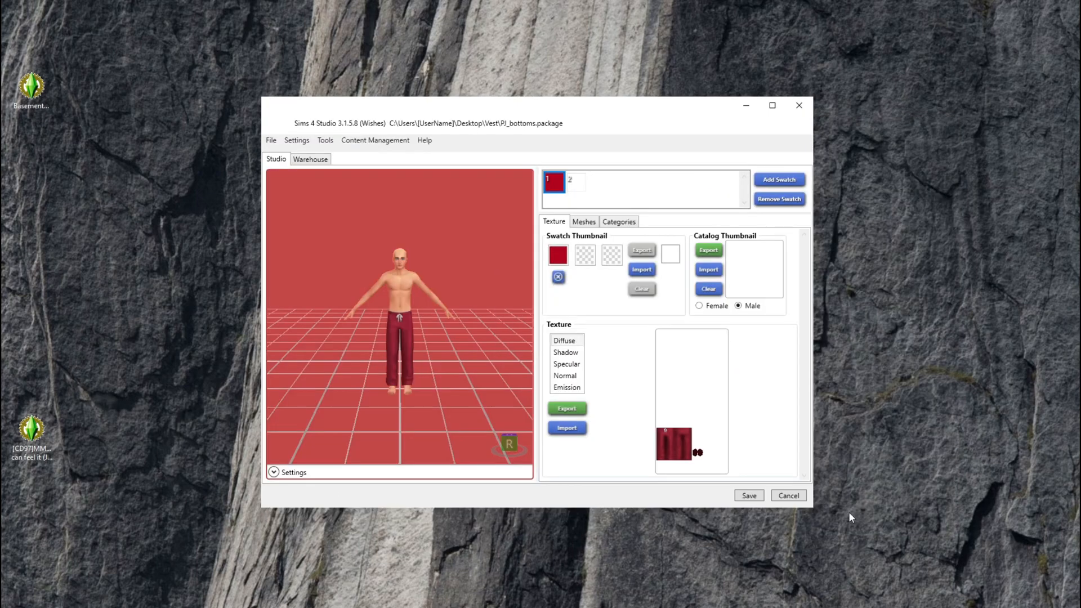
- Export the white pants swatch's diffuse texture to the Vest folder as "bottomwhite" and close the folder window
click(583, 181)
click(556, 184)
click(573, 186)
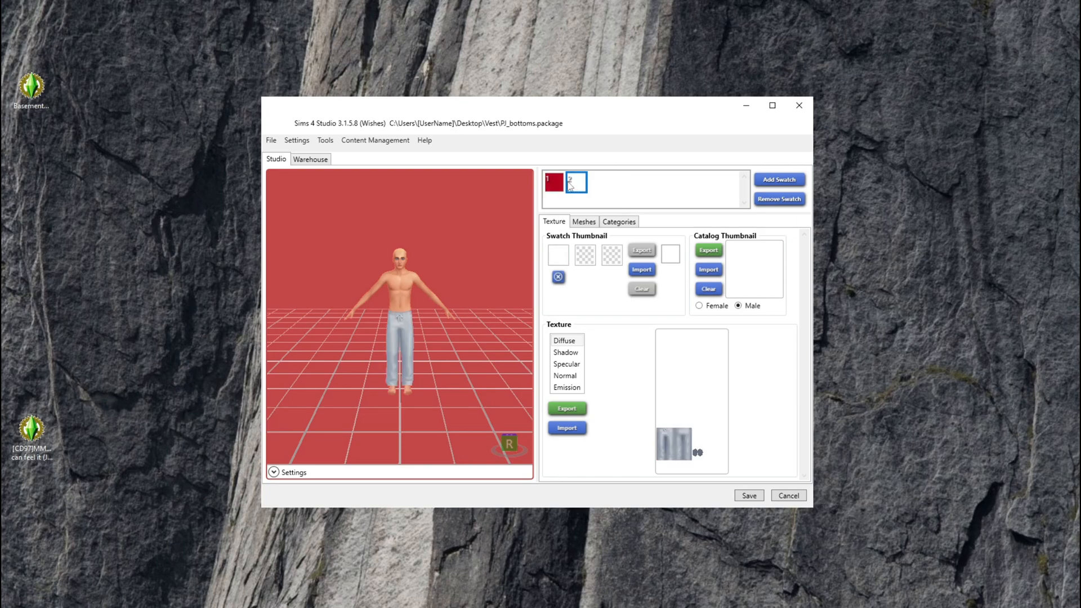
click(565, 409)
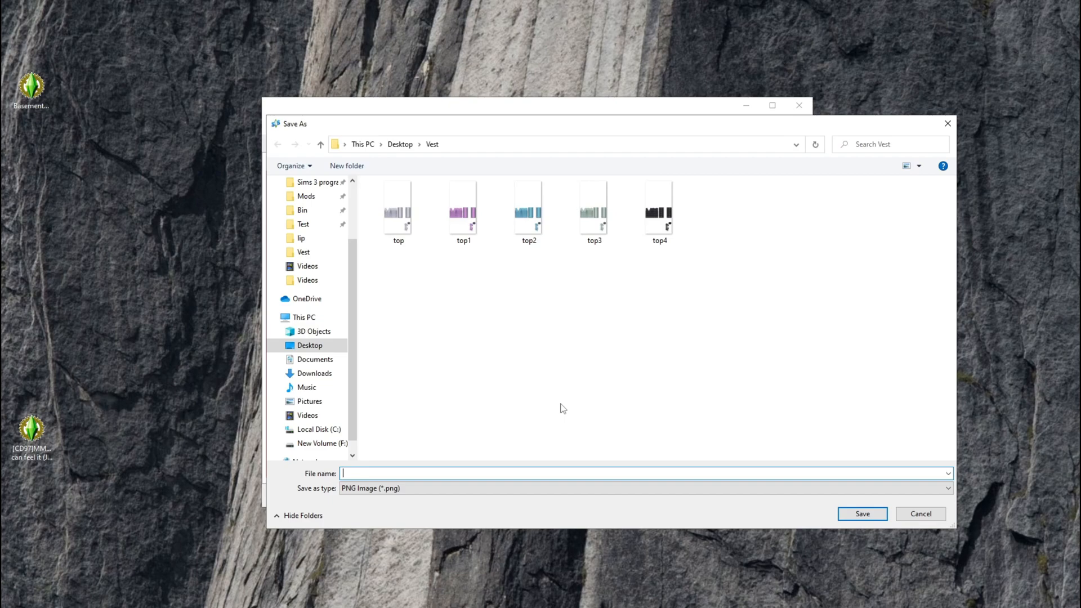
text(bootm)
text(ttomwhite)
click(851, 514)
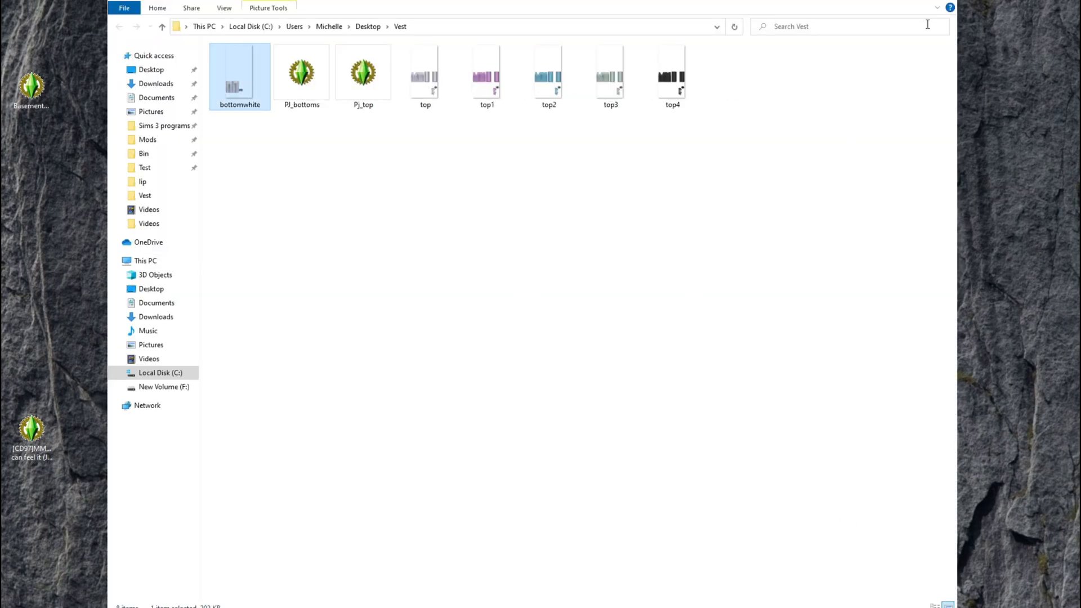
click(943, 2)
- Export the red pants swatch's diffuse texture to the Vest folder as "redbottom"
click(554, 190)
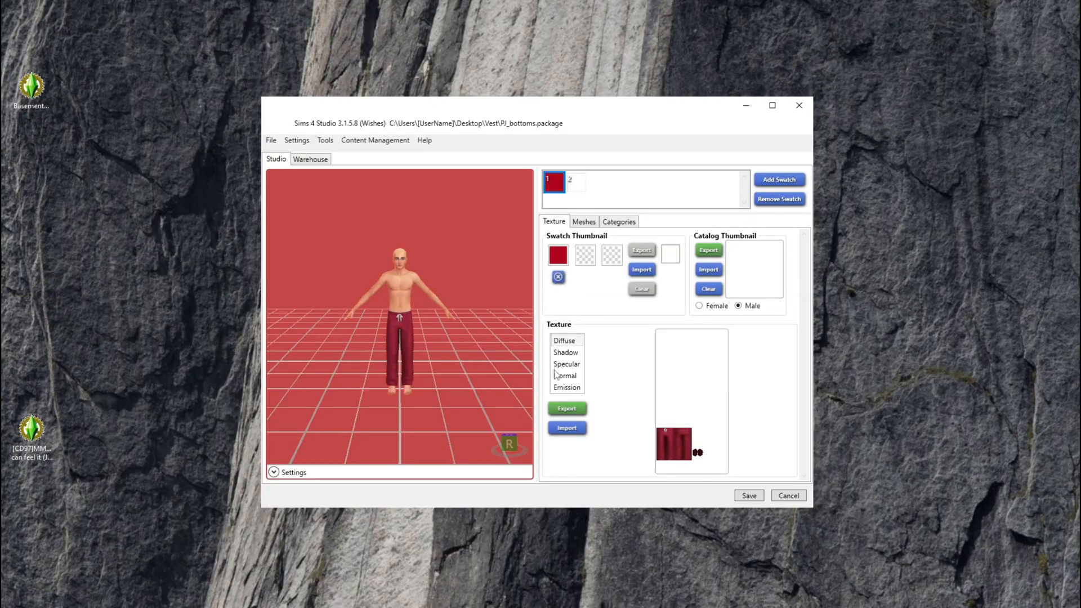
click(554, 408)
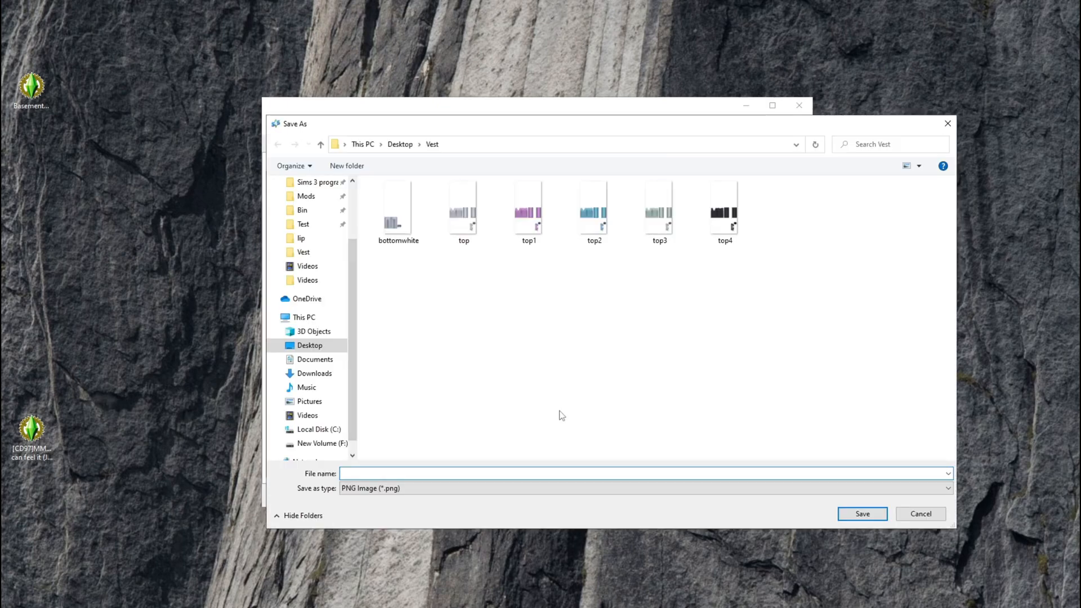
text(redbottom)
click(862, 514)
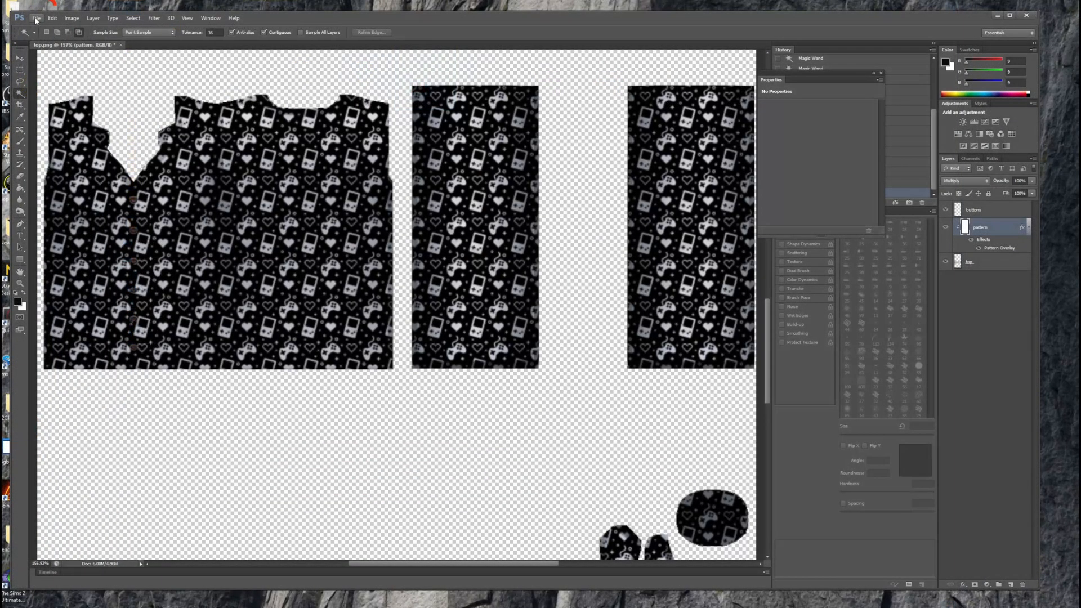
- Open the bottomwhite texture from the Vest folder and close top.png without saving its changes
click(36, 19)
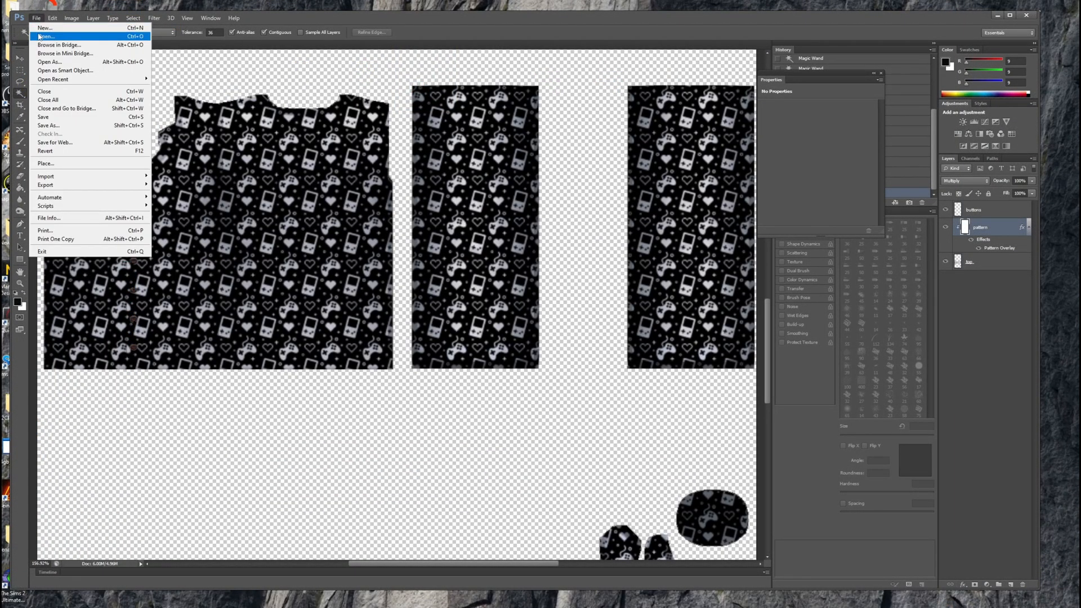
click(39, 36)
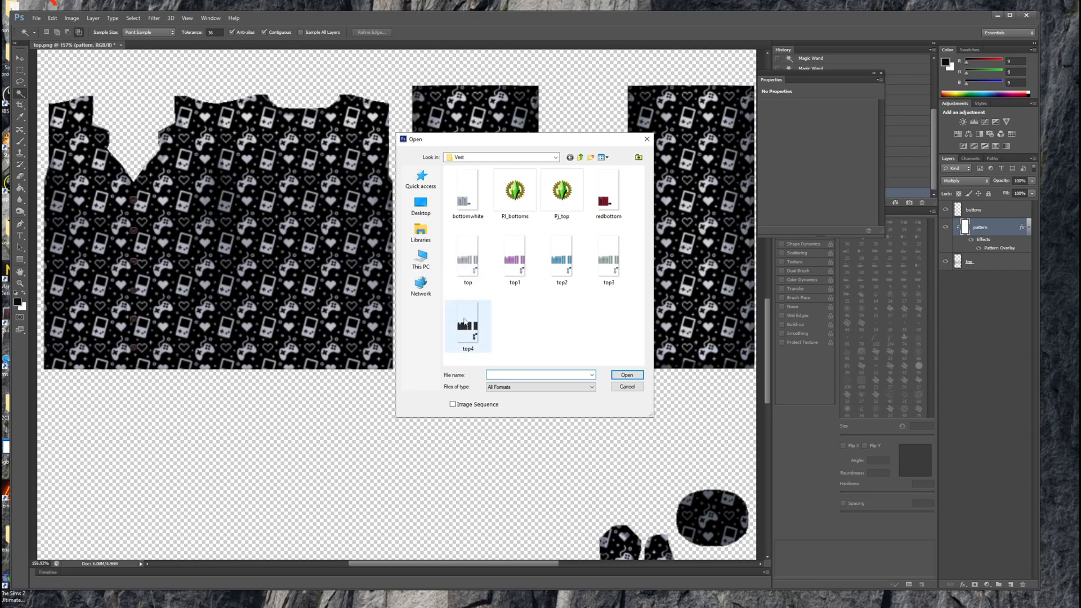
click(470, 205)
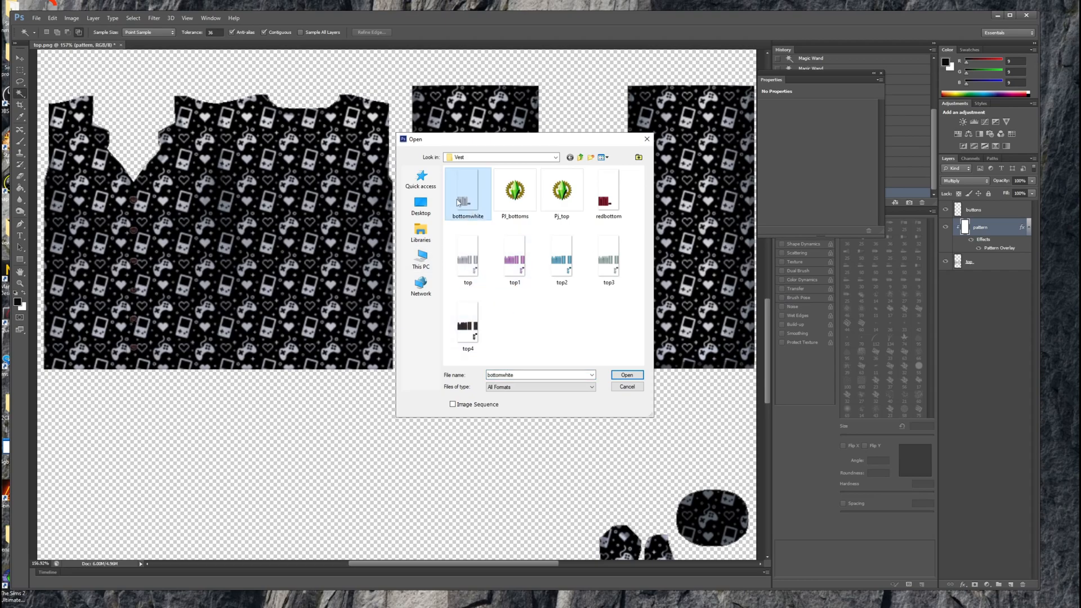
click(622, 376)
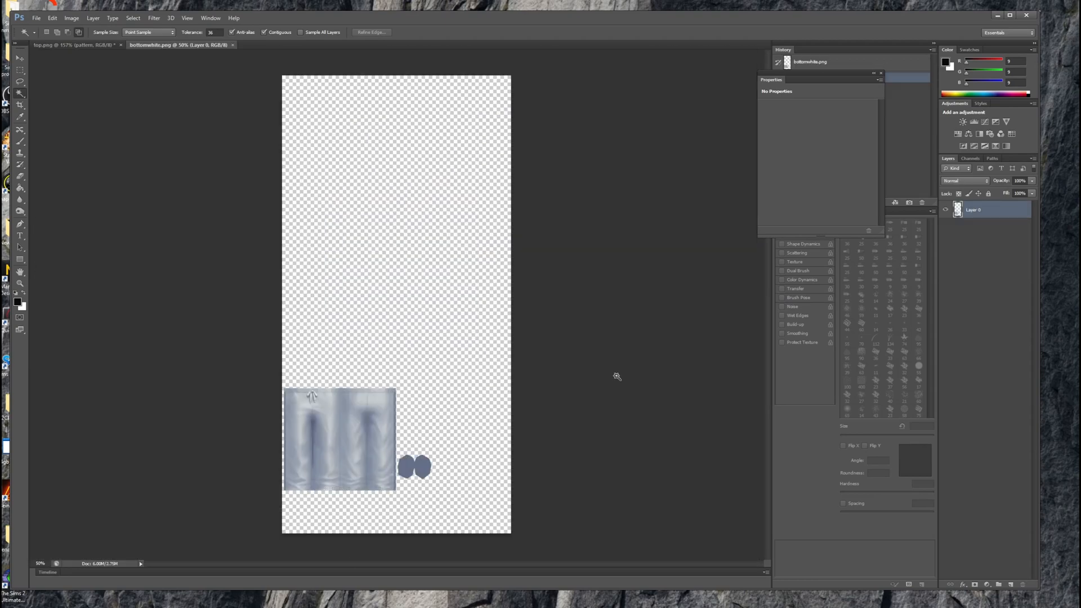
click(120, 46)
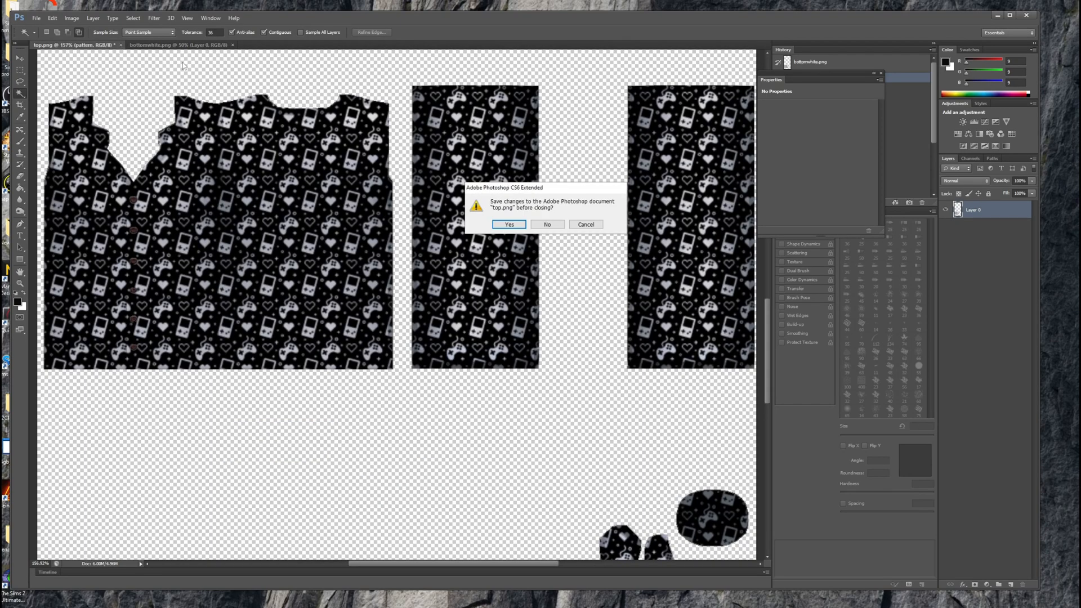
click(541, 226)
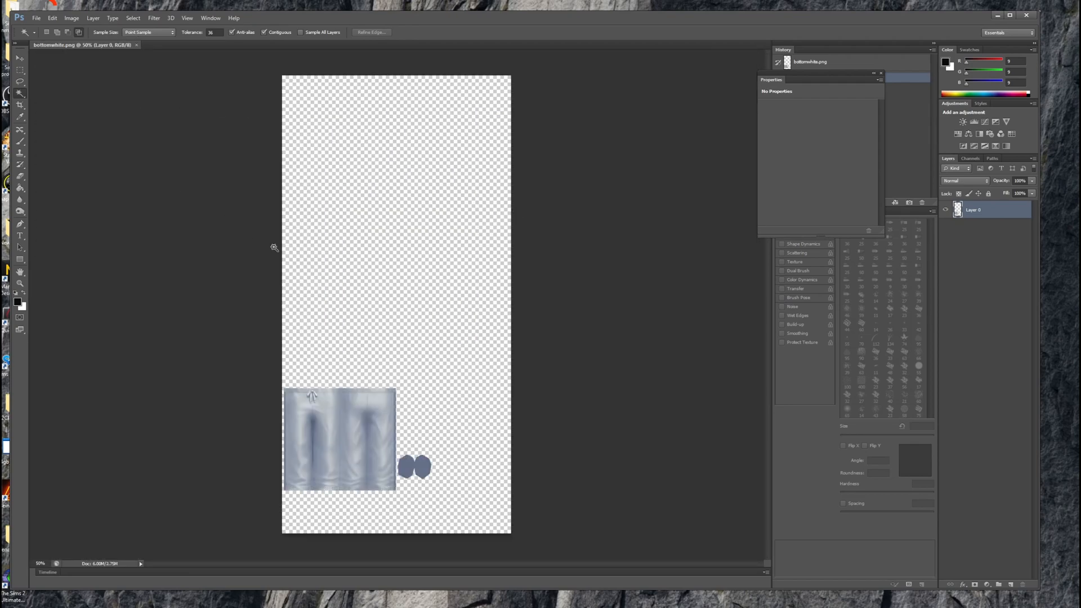
- Open the redbottom texture from the Vest folder
click(36, 18)
click(45, 37)
click(598, 214)
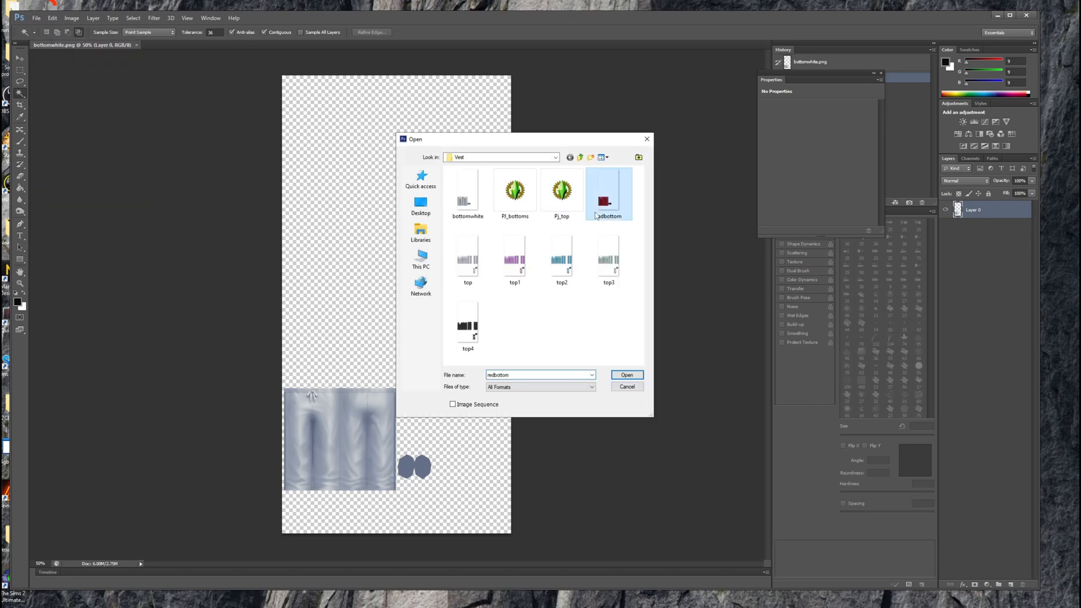
click(641, 374)
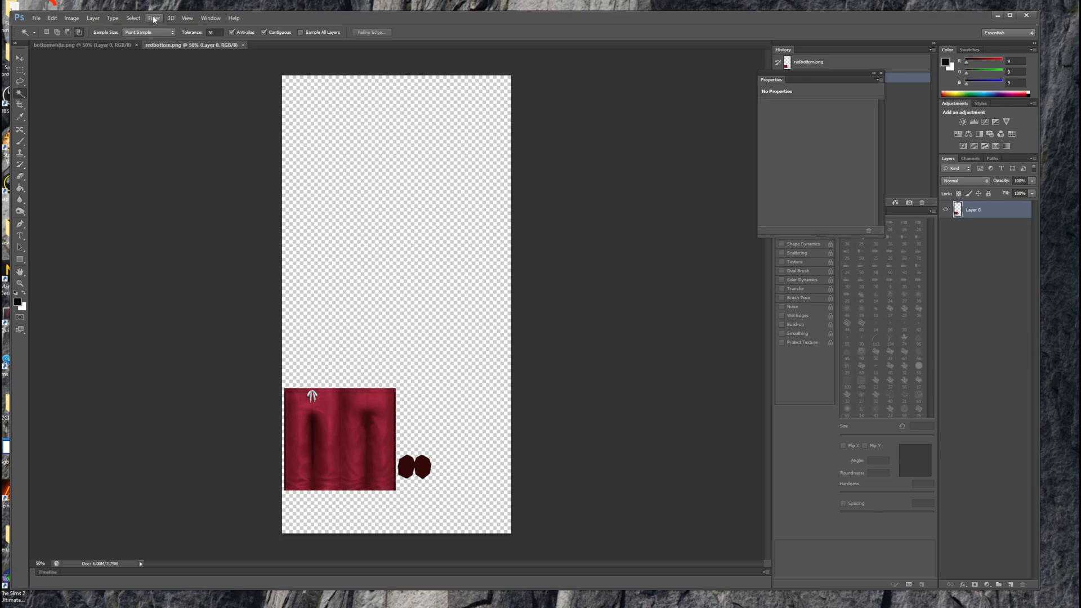
- Copy the entire redbottom canvas and paste it into bottomwhite.png as a new layer
click(135, 19)
click(136, 28)
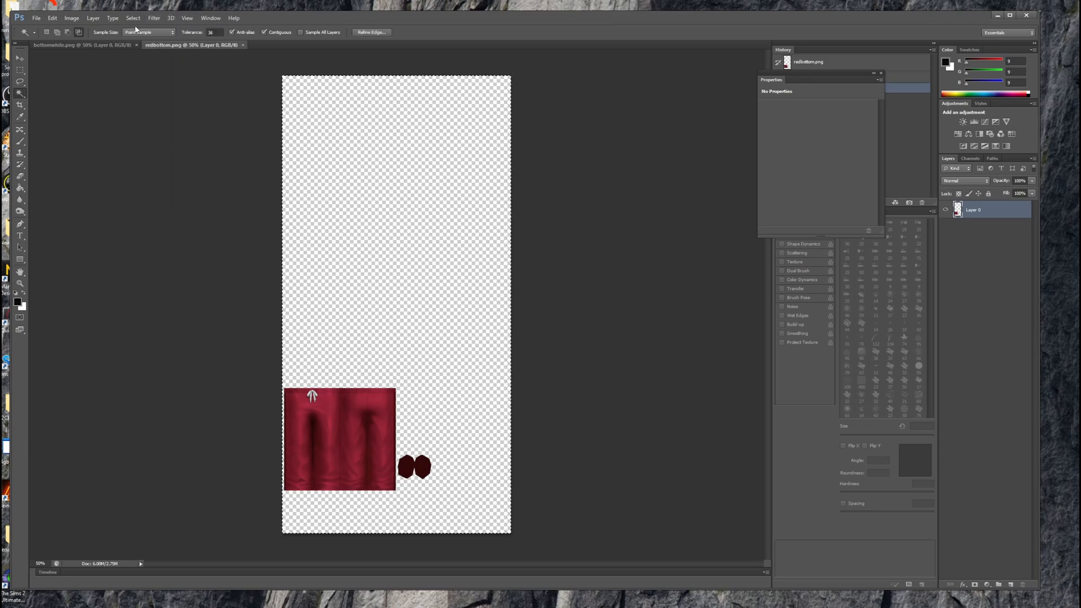
click(88, 48)
key(ctrl+v)
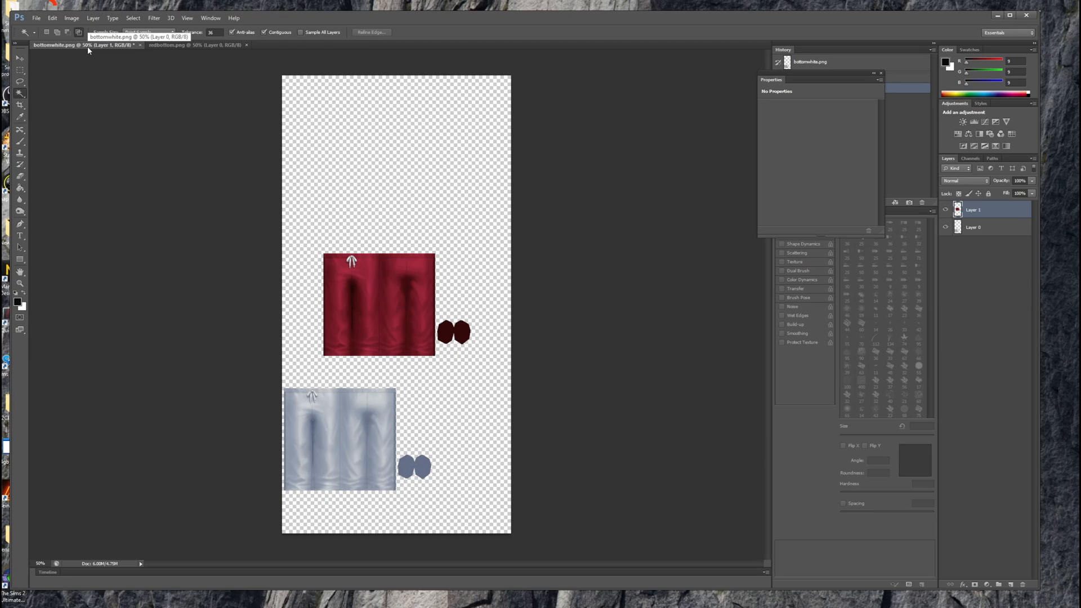
- Move the pasted red pants layer so it lines up exactly over the white pants
scroll(130, 202, up, 3)
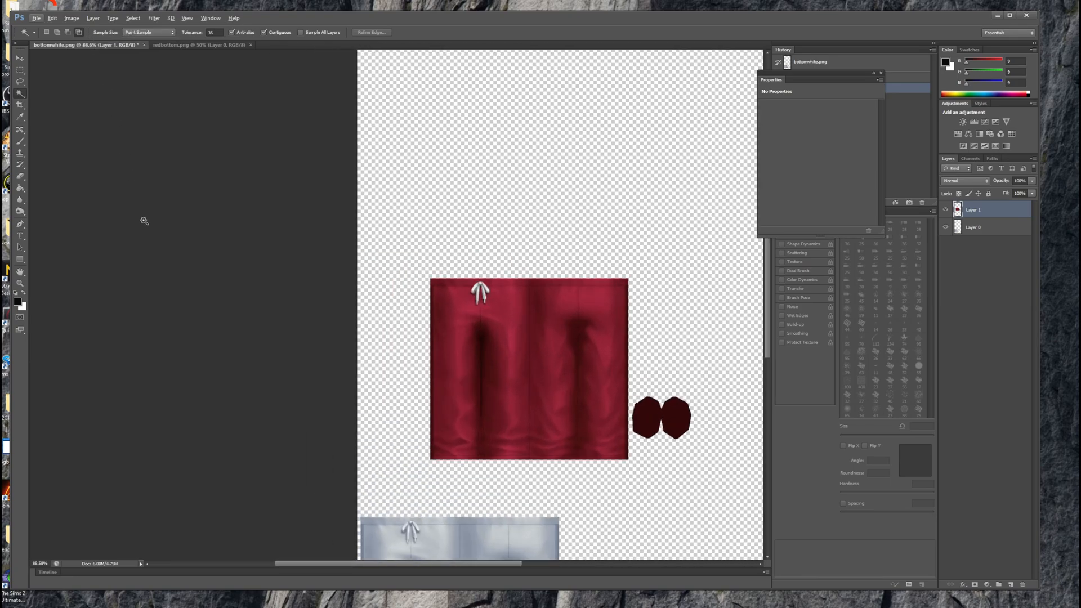
drag(313, 565, 377, 565)
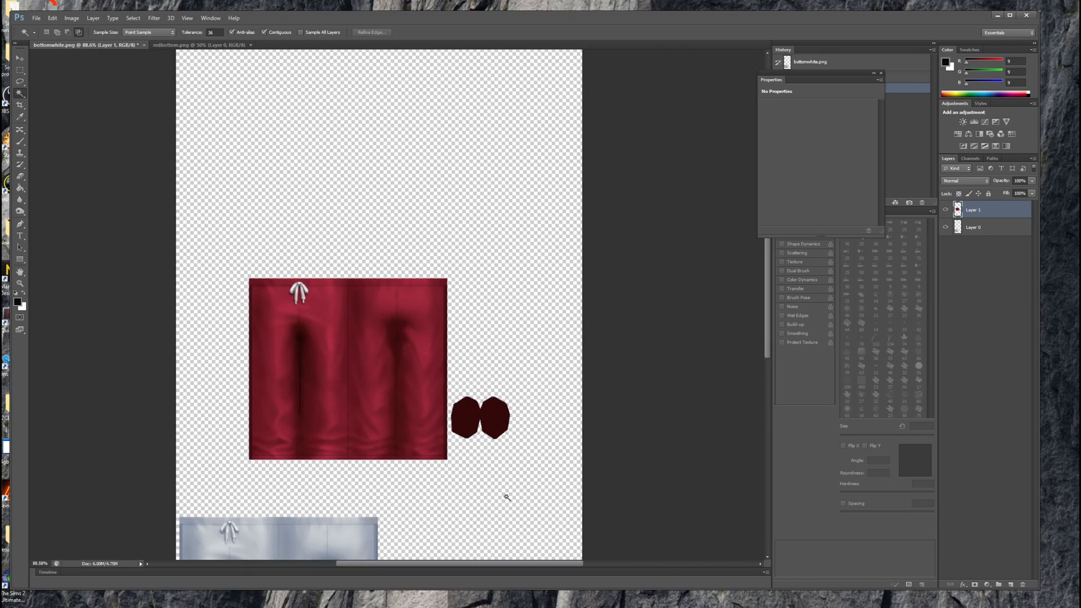
drag(764, 356, 763, 413)
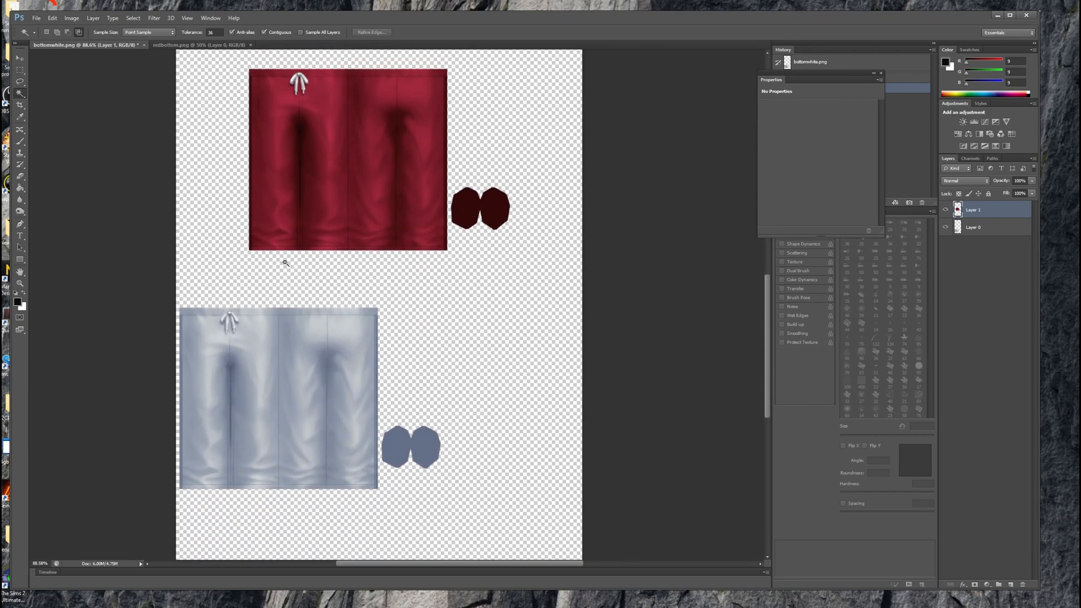
click(20, 59)
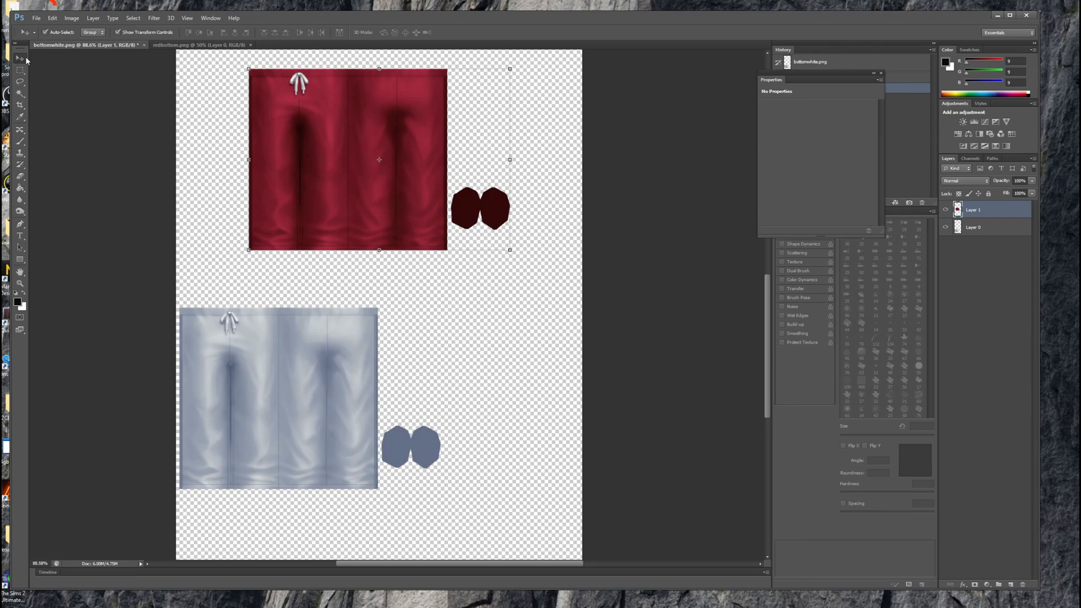
drag(290, 133, 223, 370)
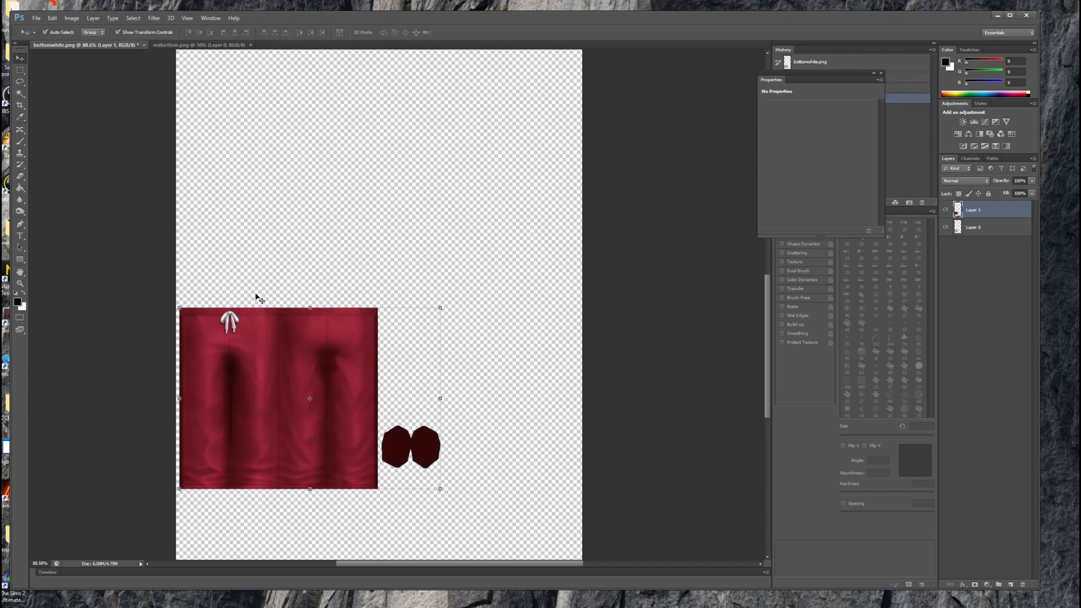
scroll(267, 220, up, 3)
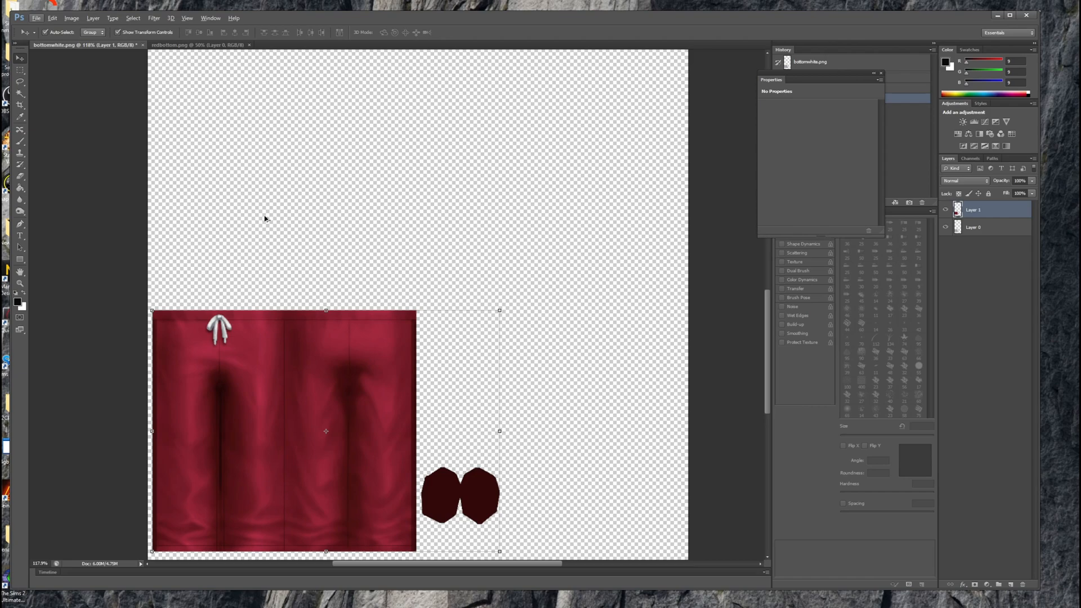
key(shift+Up)
key(shift+Up)
key(shift+Up)
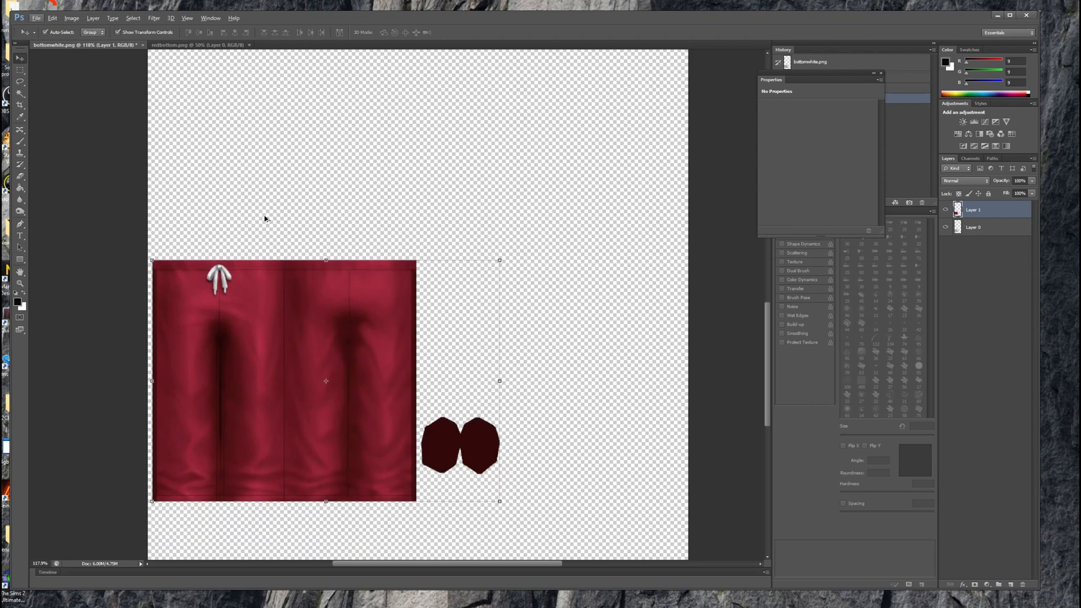
- Try to select the drawstring on the white pants layer with the Magic Wand while the red pants layer is hidden
click(24, 91)
click(52, 102)
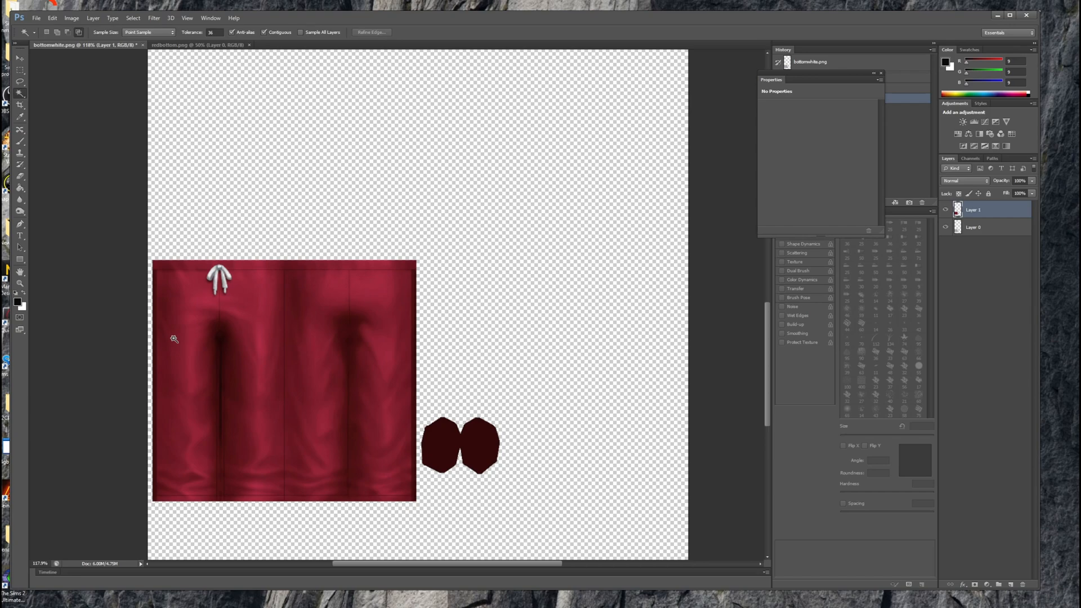
click(988, 237)
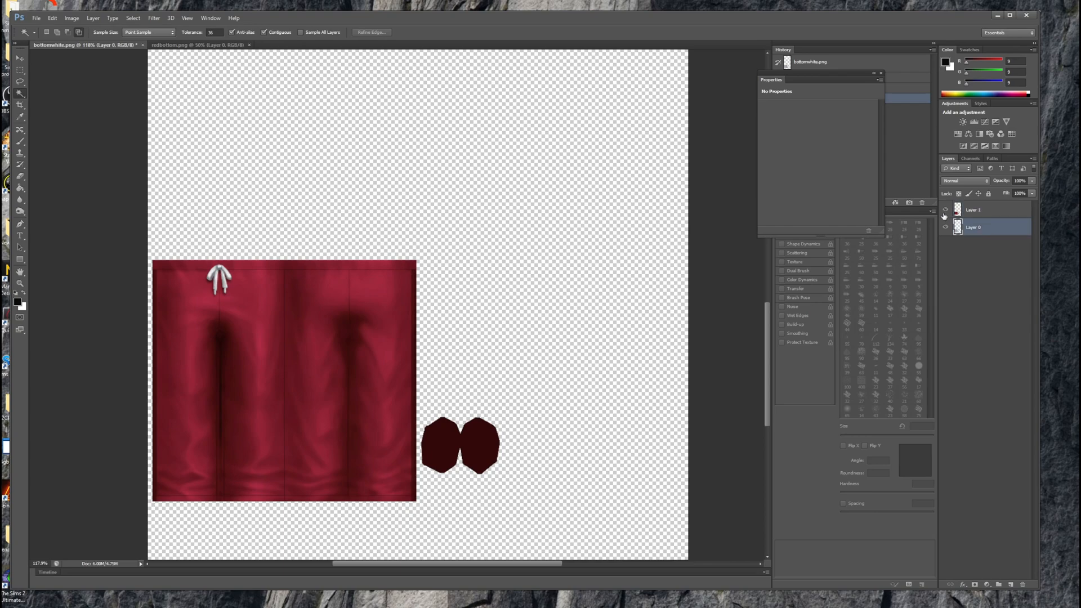
click(220, 287)
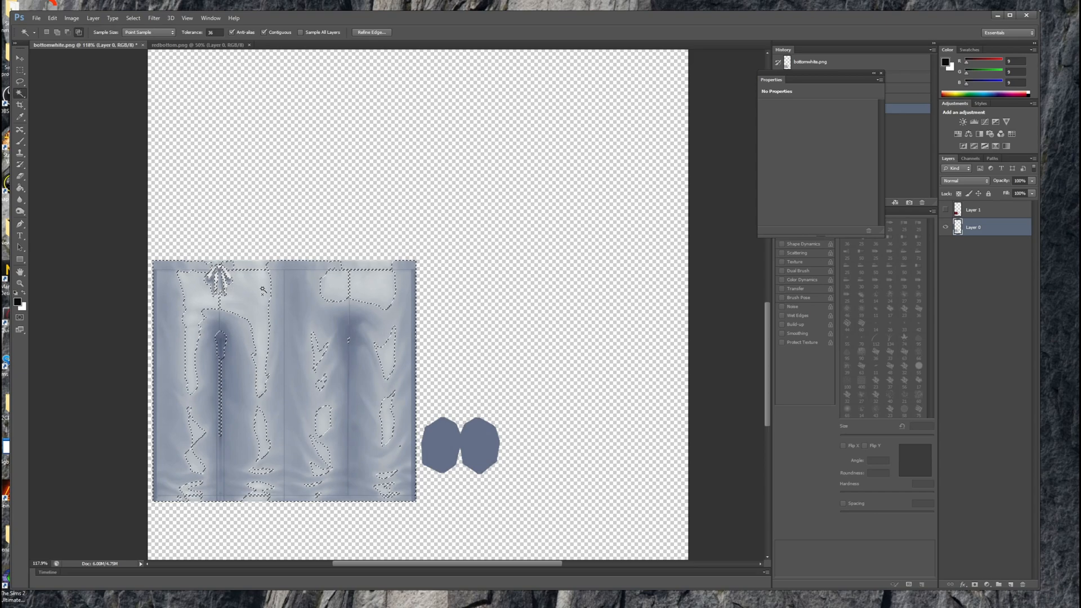
click(219, 279)
key(ctrl+d)
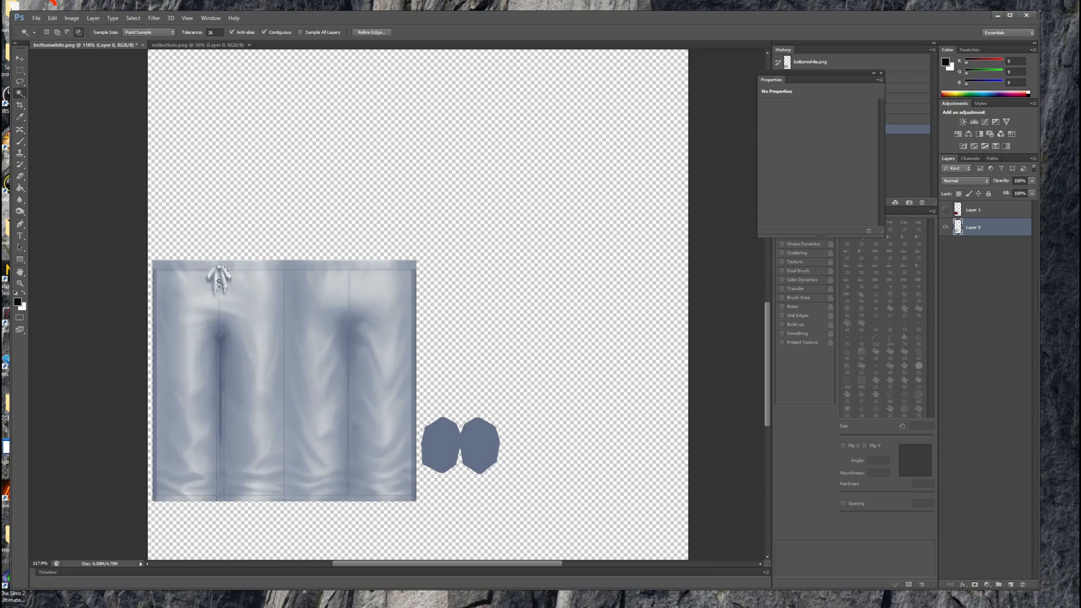
click(219, 281)
click(530, 223)
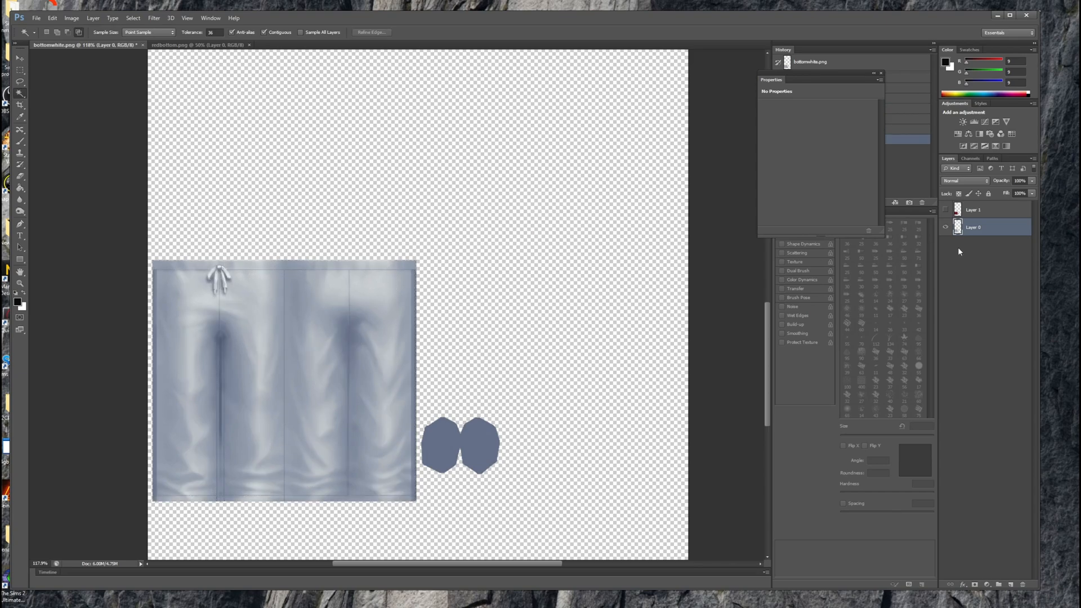
click(947, 210)
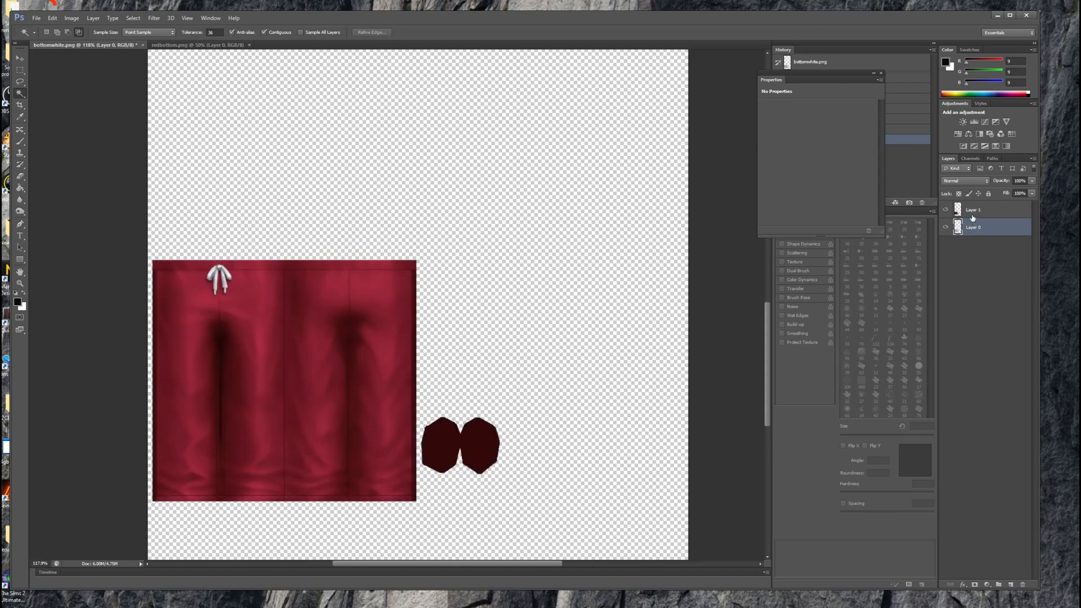
- Select all parts of the white drawstring on the red pants layer with the Magic Wand
click(964, 211)
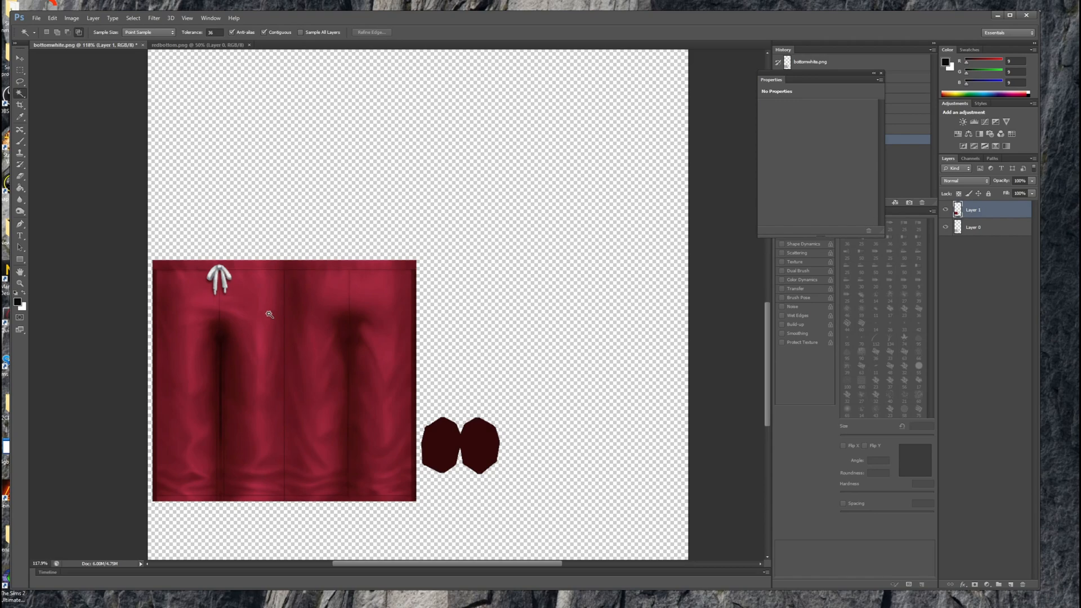
scroll(223, 286, up, 2)
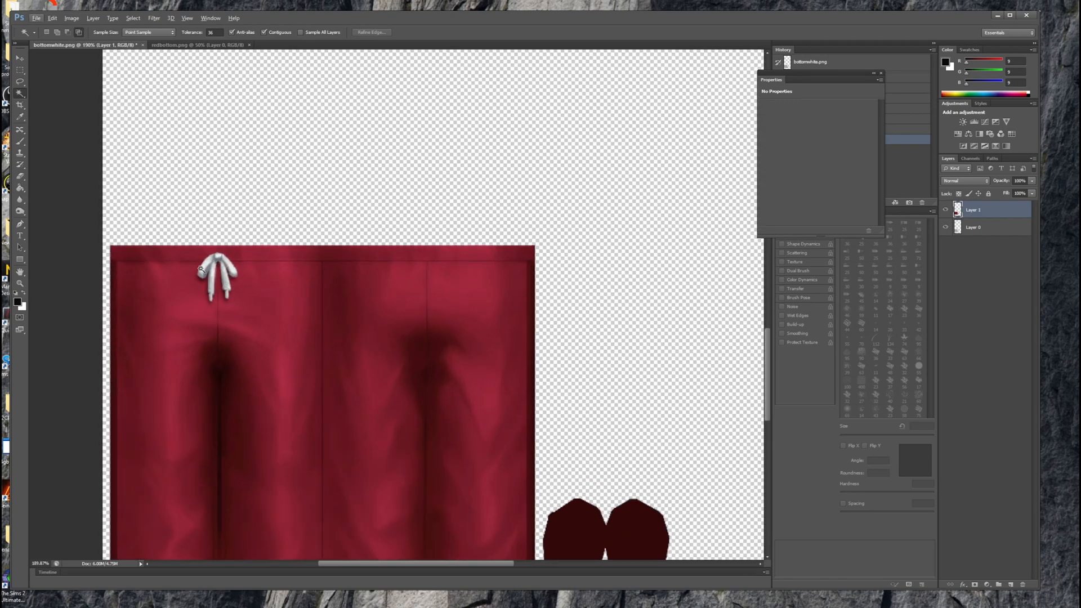
click(204, 273)
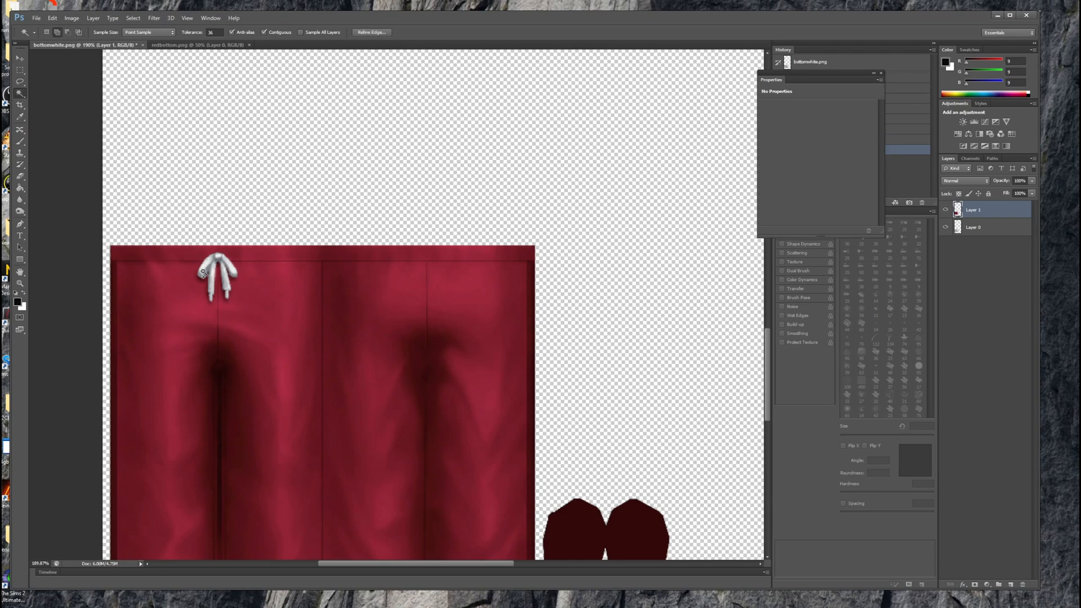
click(209, 278)
click(212, 283)
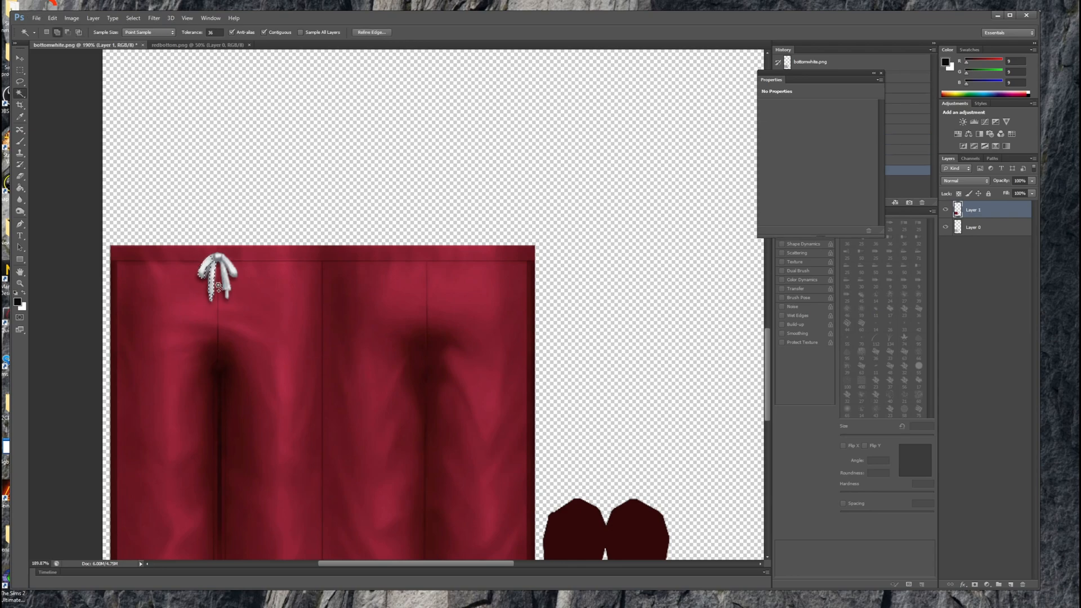
click(214, 282)
click(230, 274)
click(220, 259)
click(220, 260)
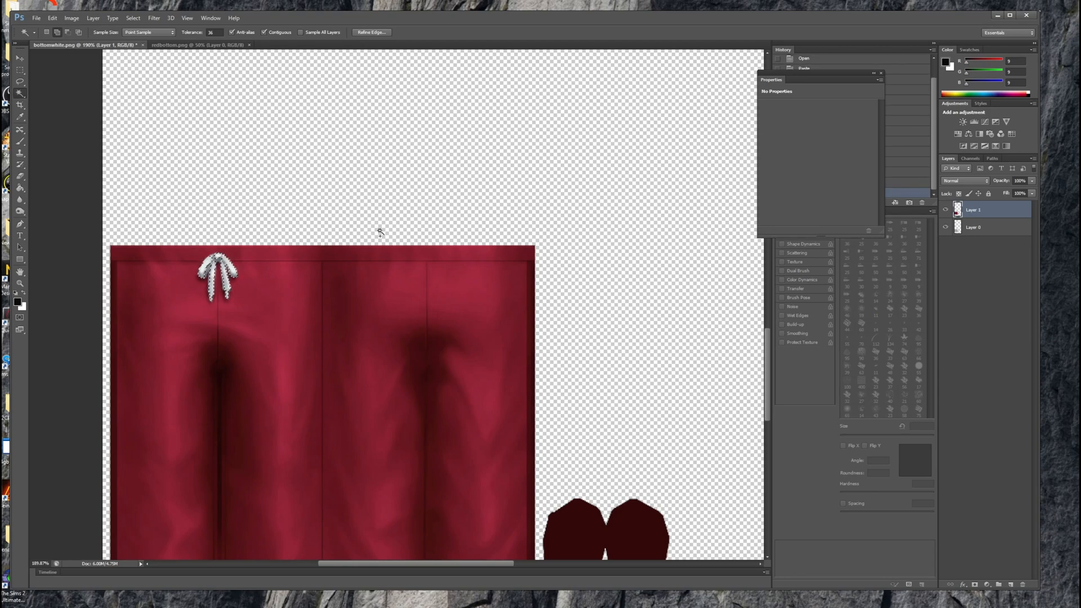
- Copy the selected drawstring onto its own layer and name that layer "strings"
scroll(376, 223, down, 3)
scroll(380, 223, up, 1)
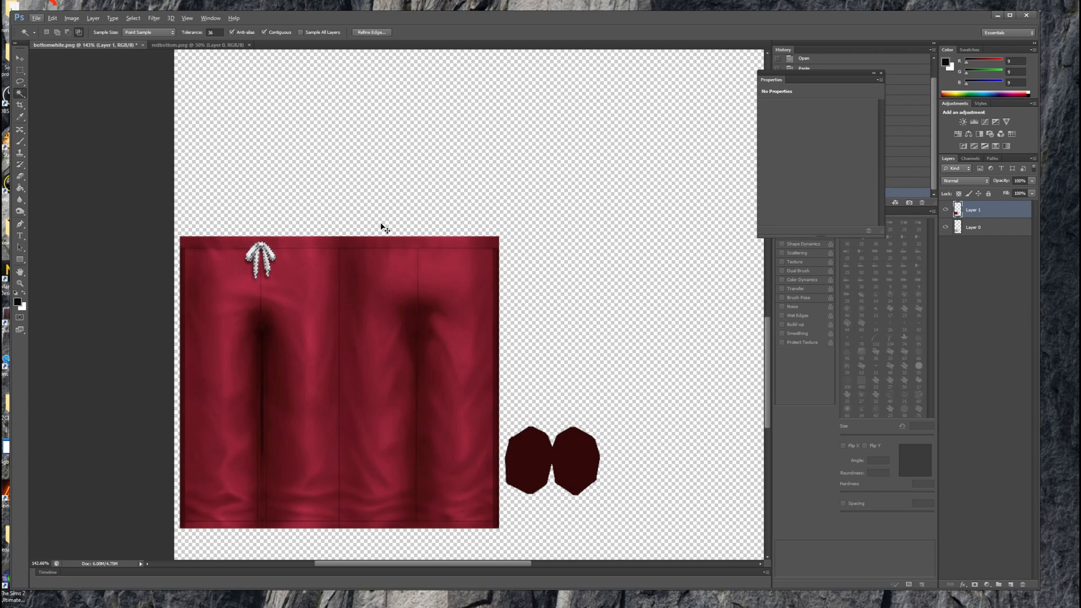
key(ctrl+j)
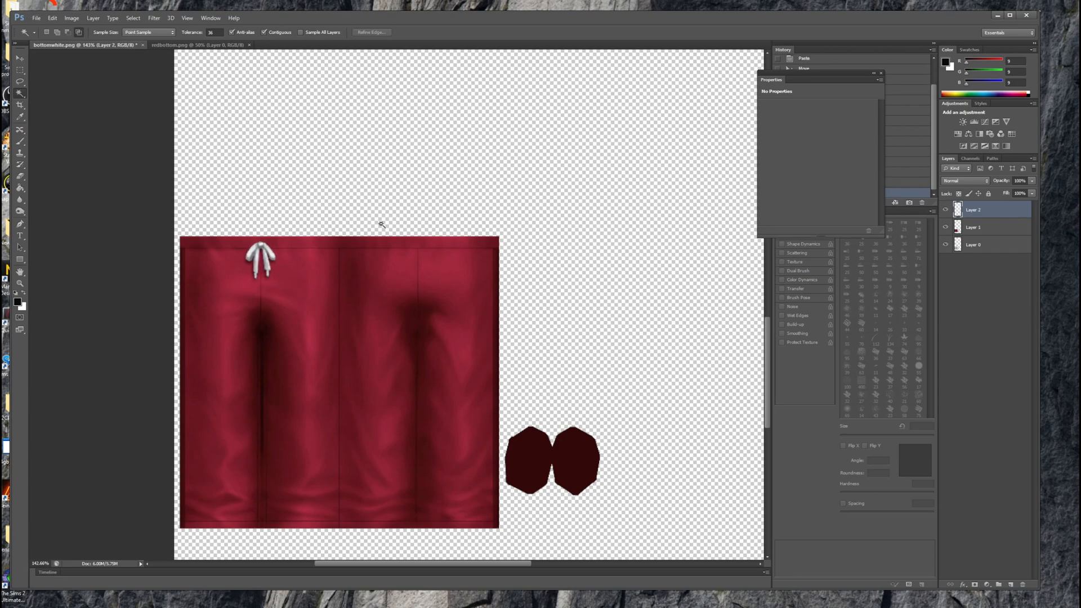
double_click(969, 211)
key(BackSpace)
text(strings)
key(Return)
- Hide the red pants layer and rename the white pants layer "Bottoms"
click(947, 228)
click(947, 228)
click(946, 228)
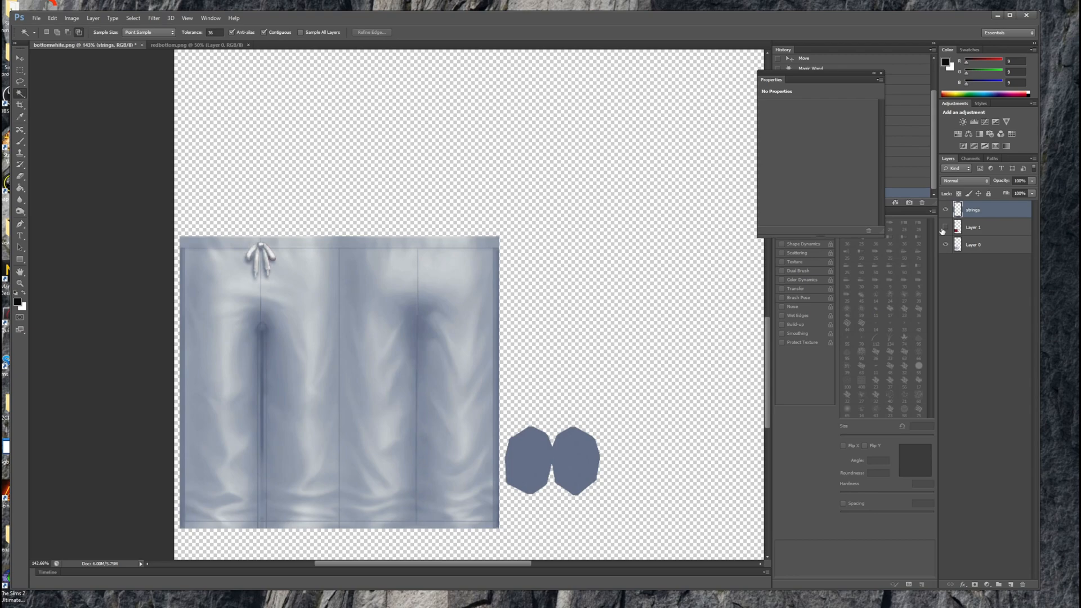
double_click(974, 245)
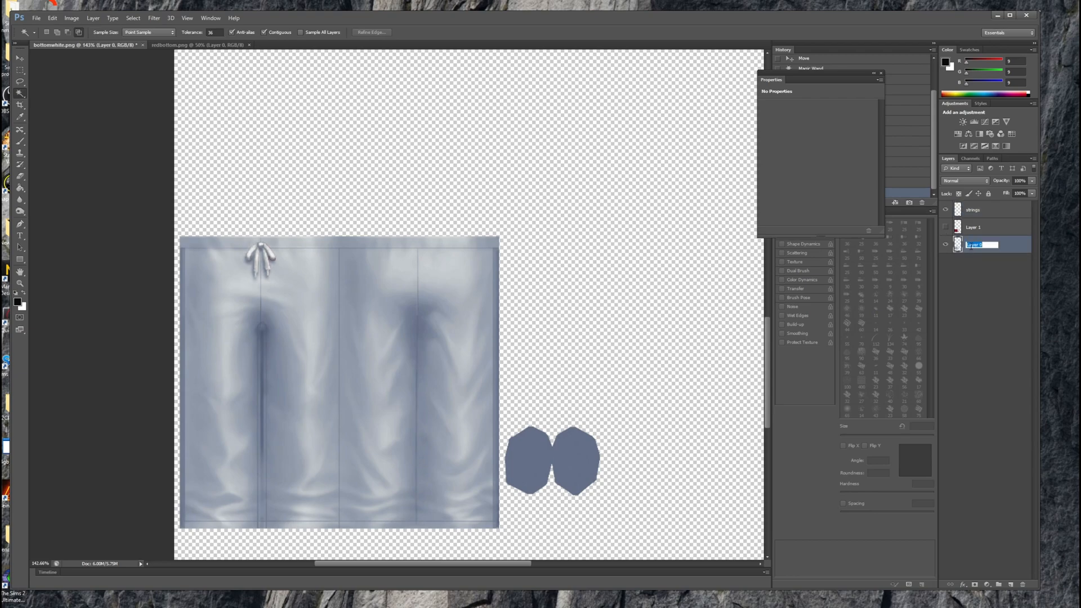
text(Bottoms)
key(Return)
- Add a new layer named "Pattern" above the Bottoms layer and clip it to Bottoms with a clipping mask
click(1011, 585)
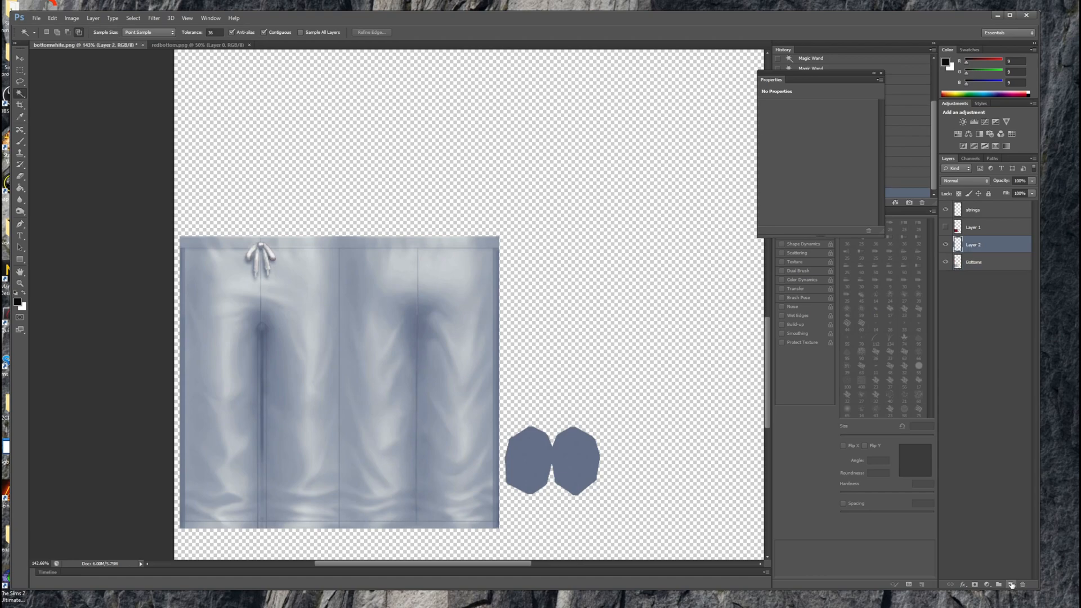
double_click(977, 245)
text(Pattern)
key(Return)
right_click(979, 243)
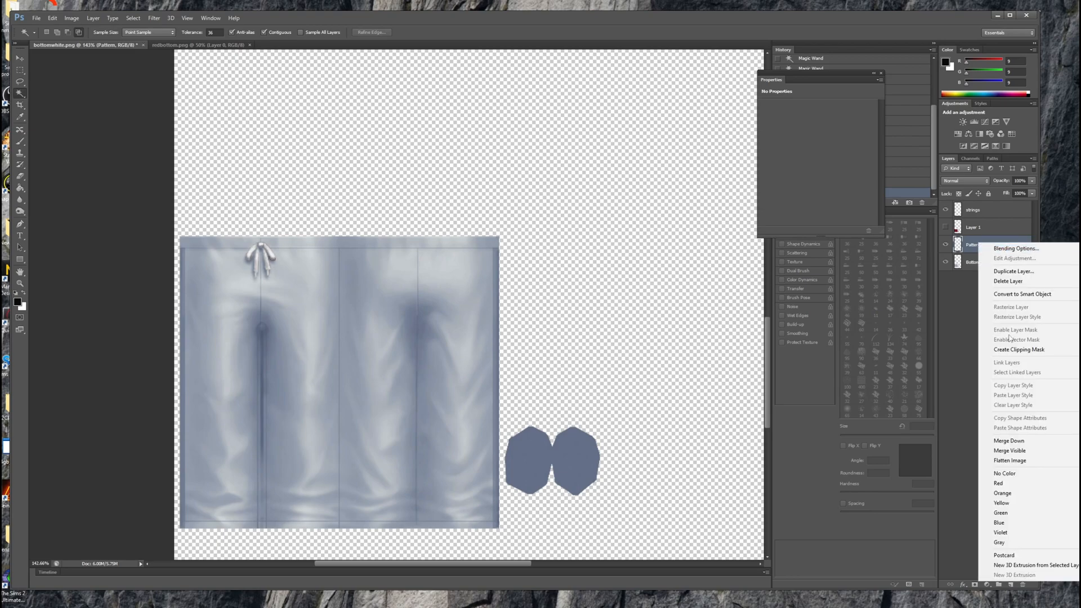
click(1007, 350)
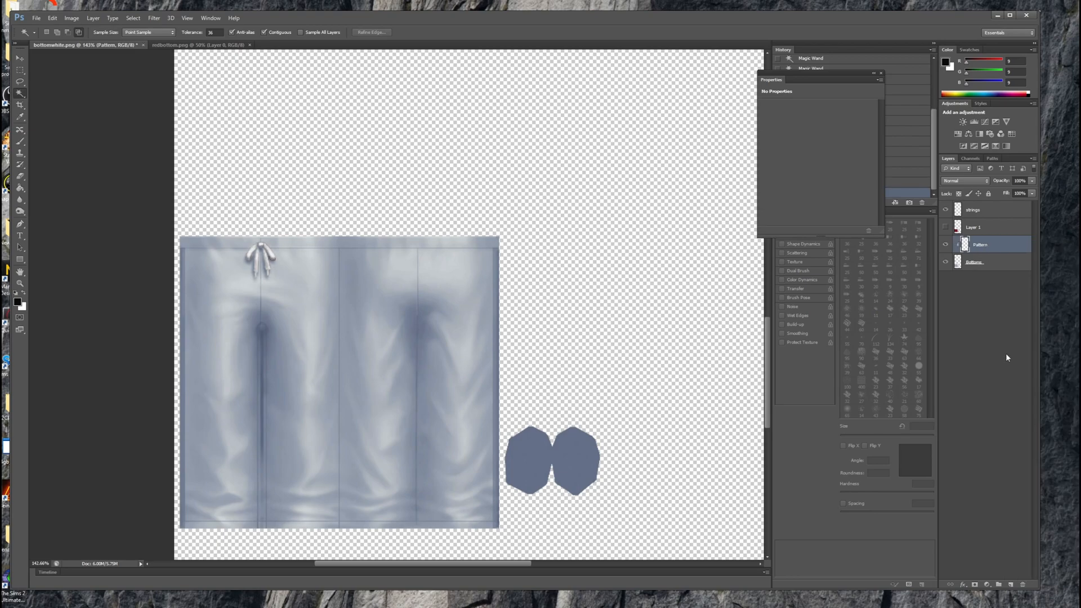
- Fill the Pattern layer with white and set its blend mode to Multiply
key(ctrl+BackSpace)
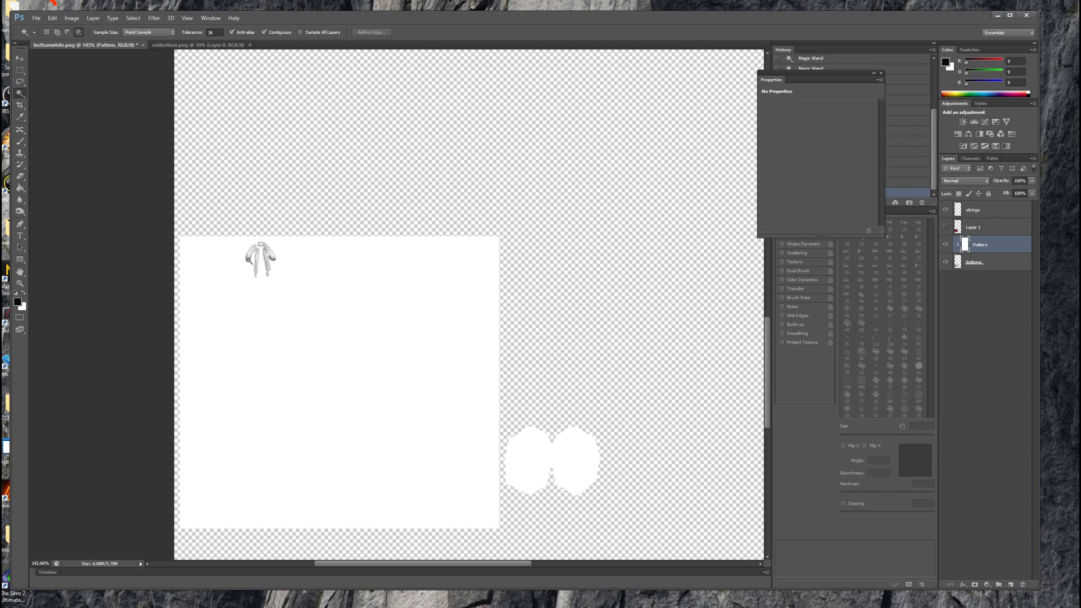
click(987, 181)
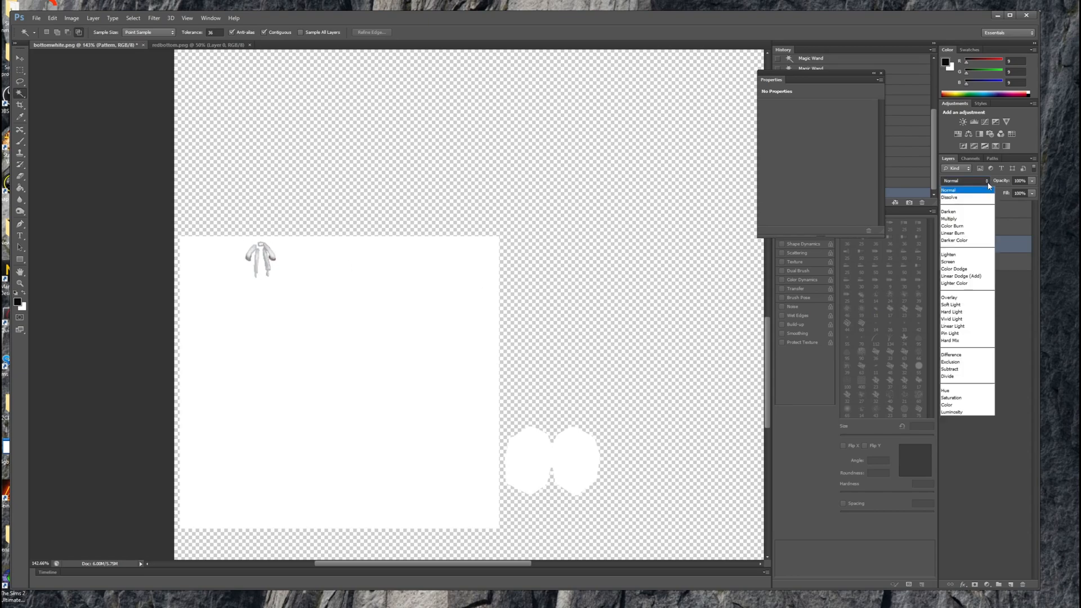
click(966, 220)
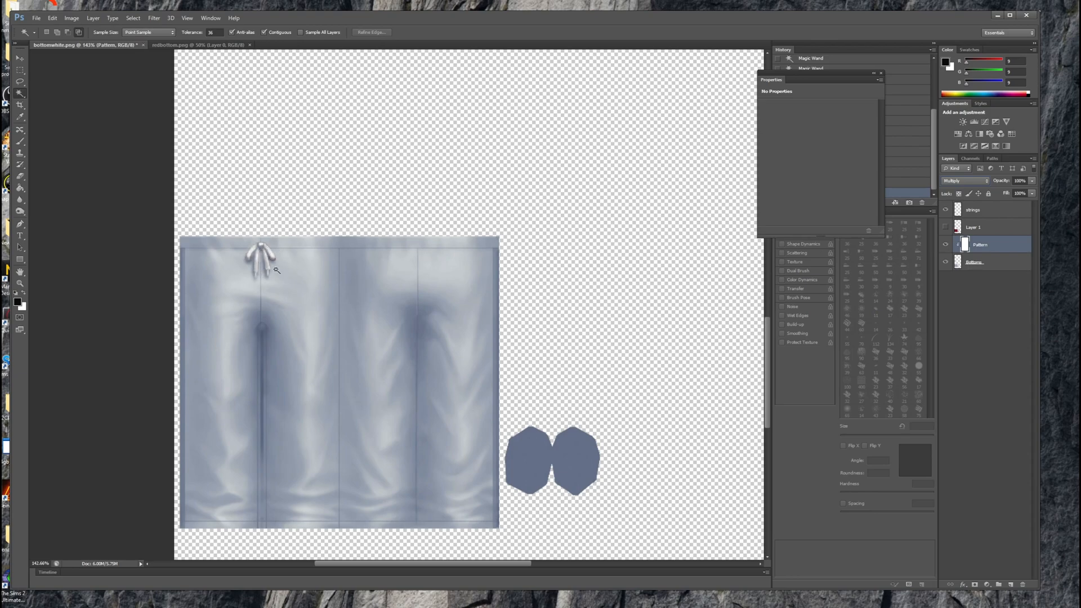
- Add a Pattern Overlay effect to the Pattern layer using the pink game-console and hearts pattern
double_click(980, 246)
key(Return)
double_click(1016, 242)
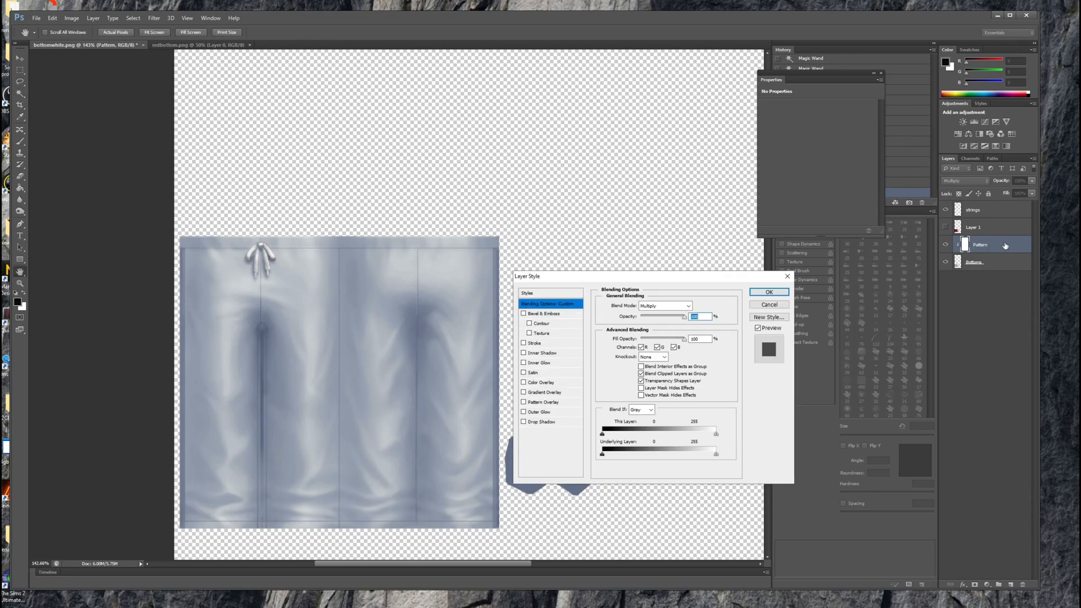
click(542, 402)
click(662, 343)
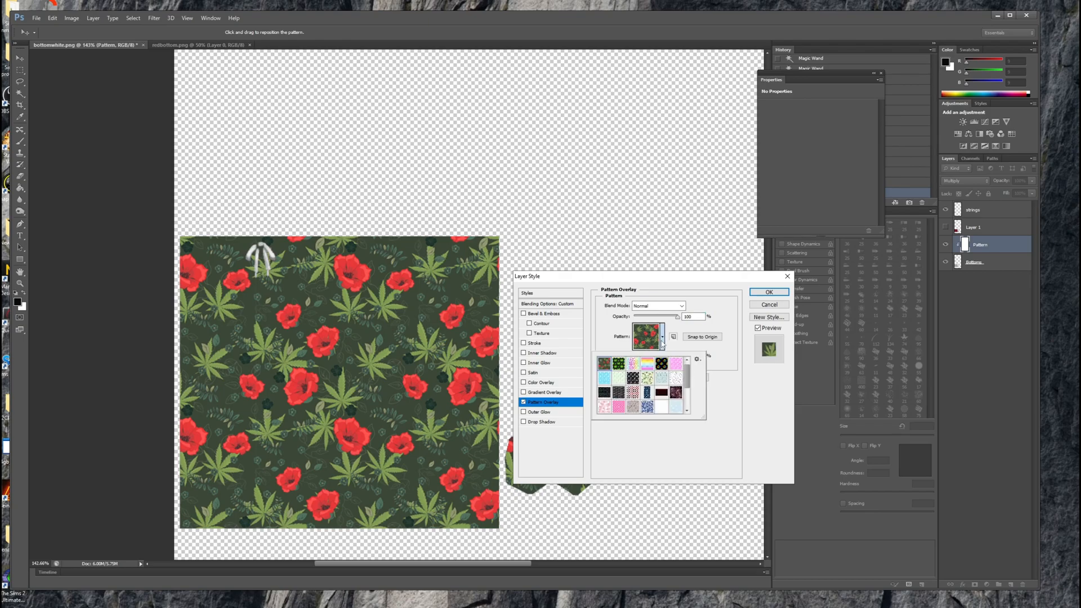
click(677, 362)
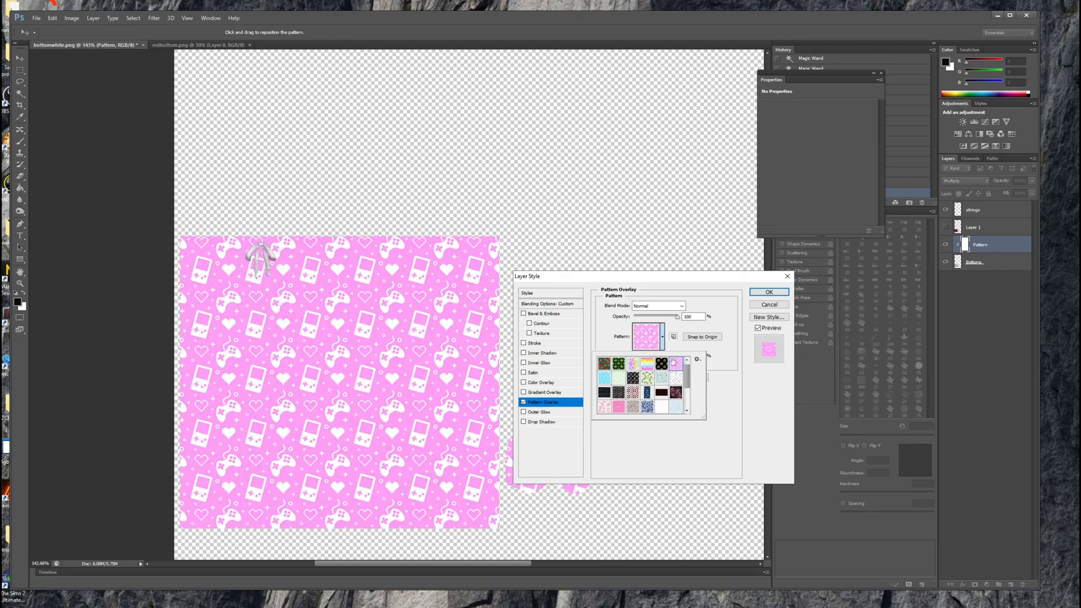
- Set the Pattern Overlay's blend mode to Multiply and its scale to about 75%, and apply the layer style
click(685, 307)
click(685, 308)
click(664, 306)
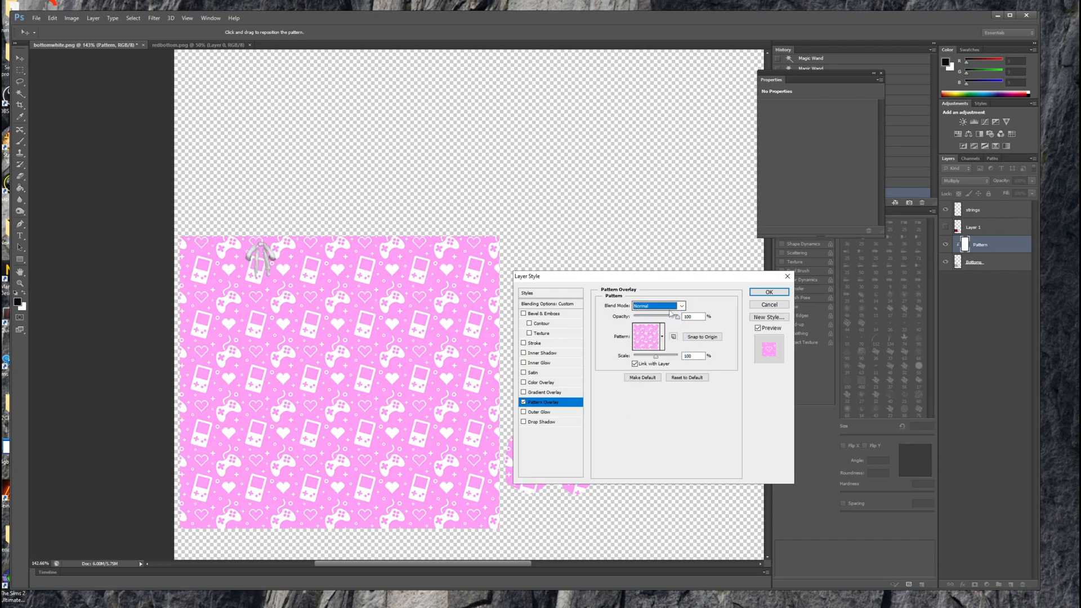
click(658, 307)
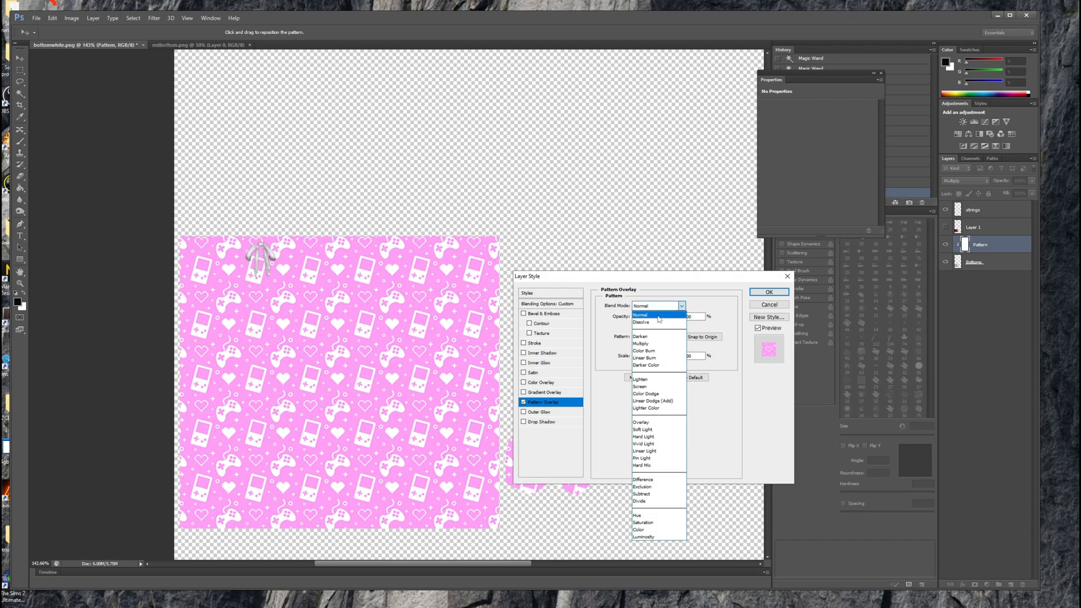
click(646, 344)
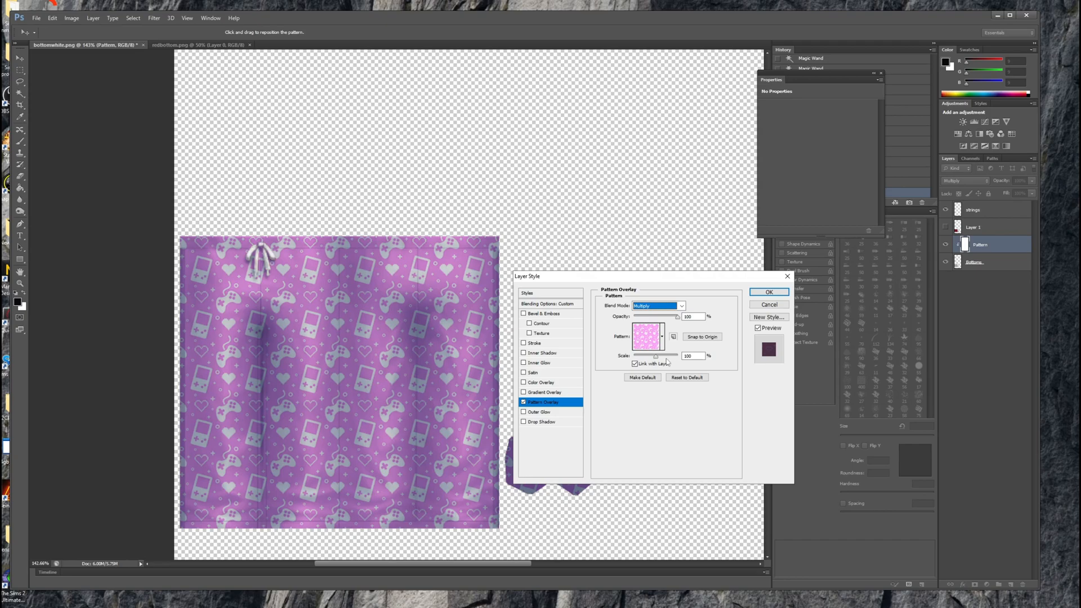
drag(656, 356, 649, 358)
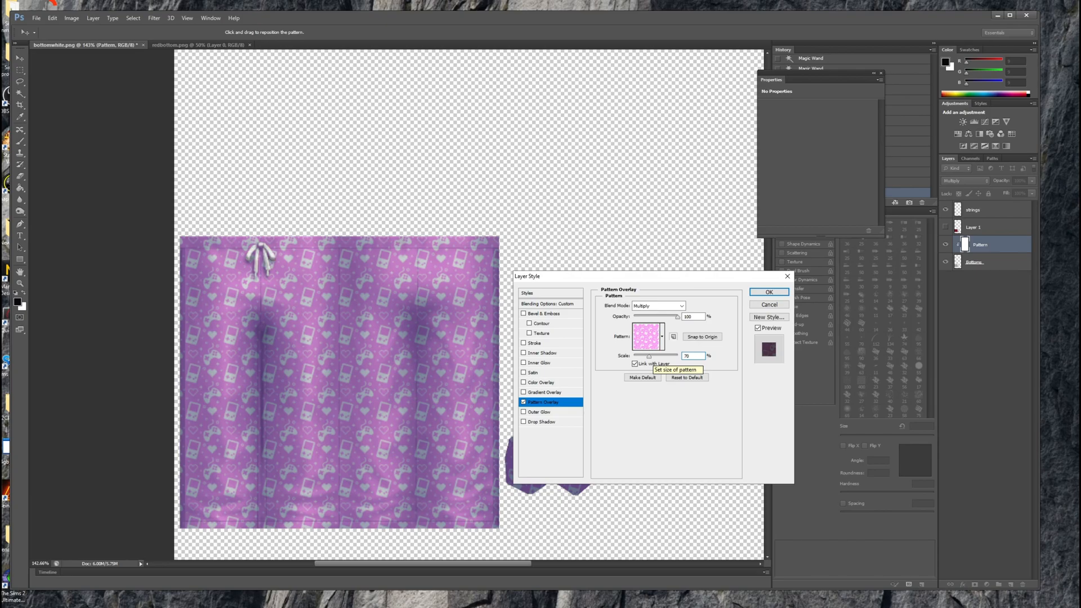
click(768, 293)
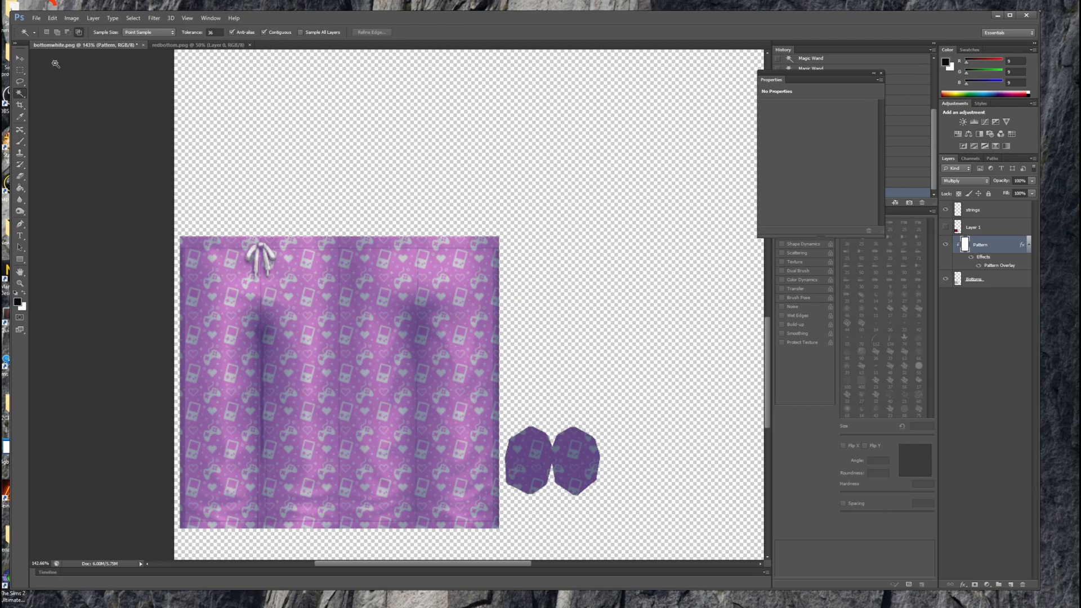
- Save a PNG copy of the pink pajama bottoms as "bottom1" in the Vest folder
click(35, 18)
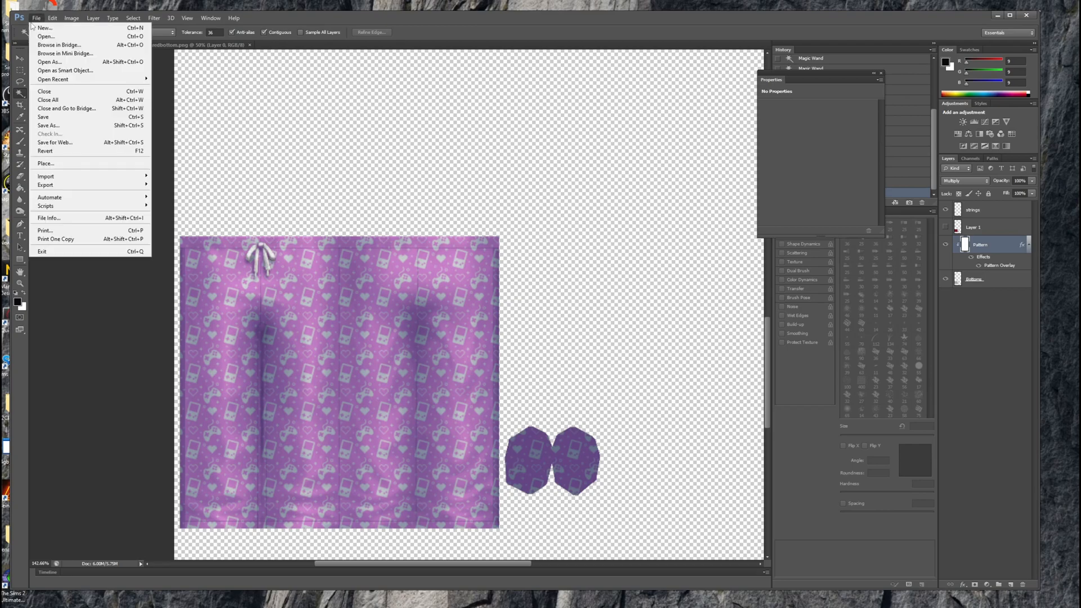
click(57, 130)
click(509, 310)
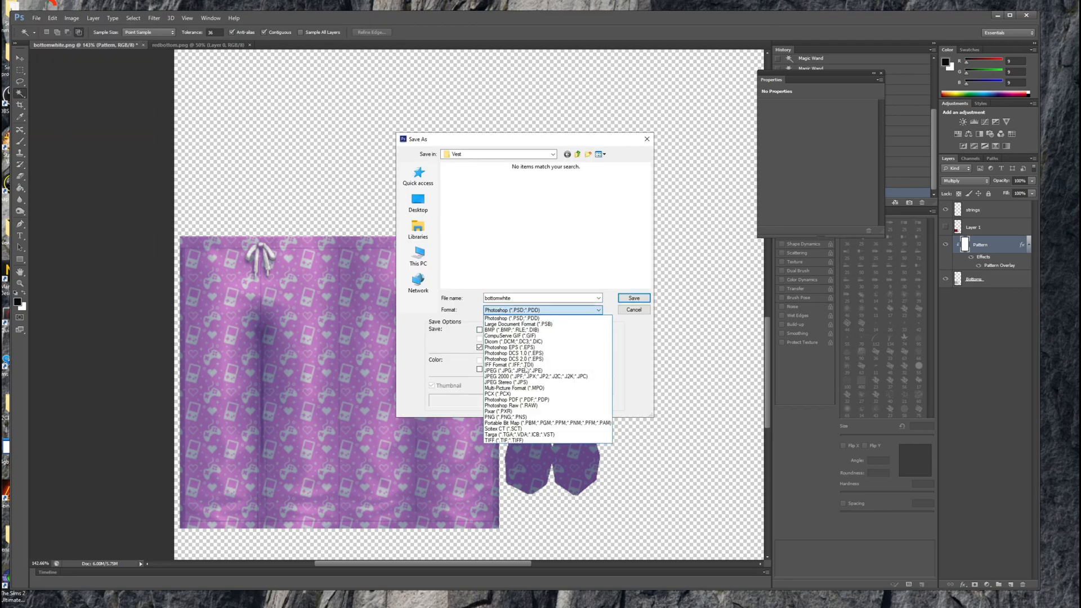
click(528, 417)
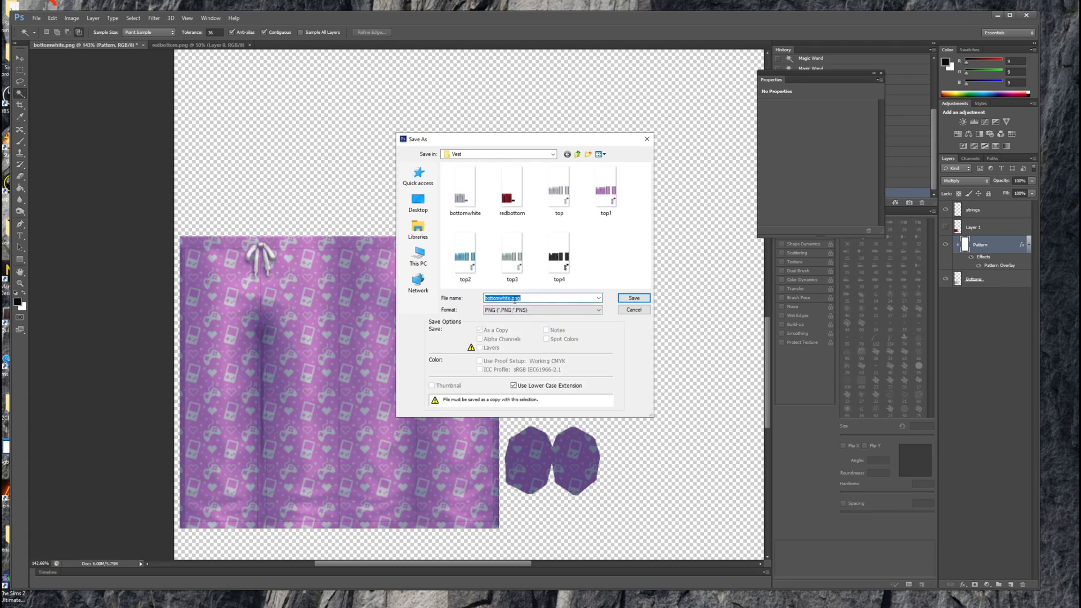
text(b)
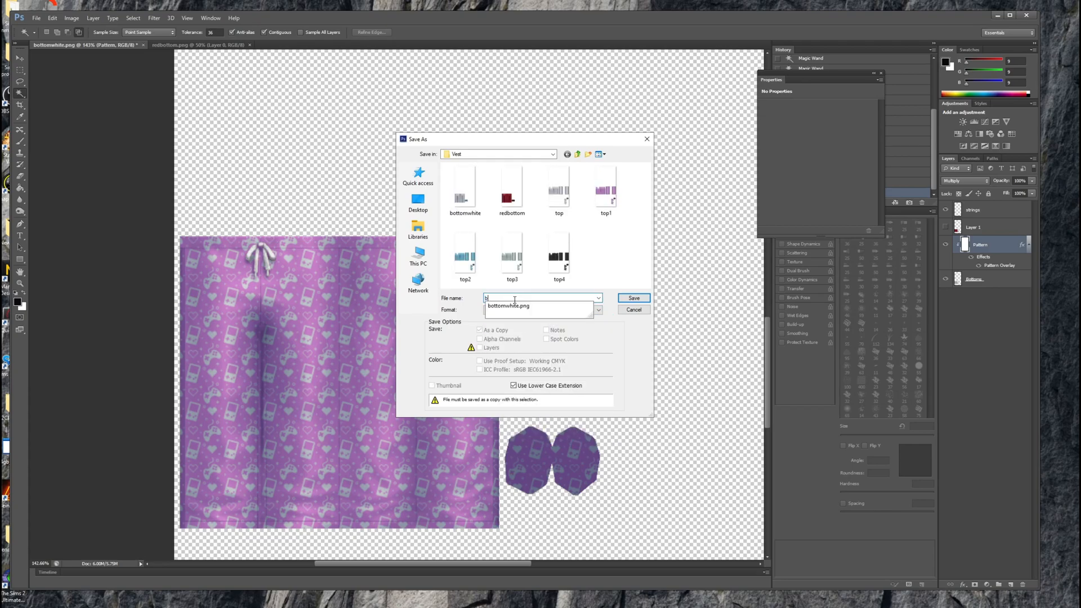
text(ottom1)
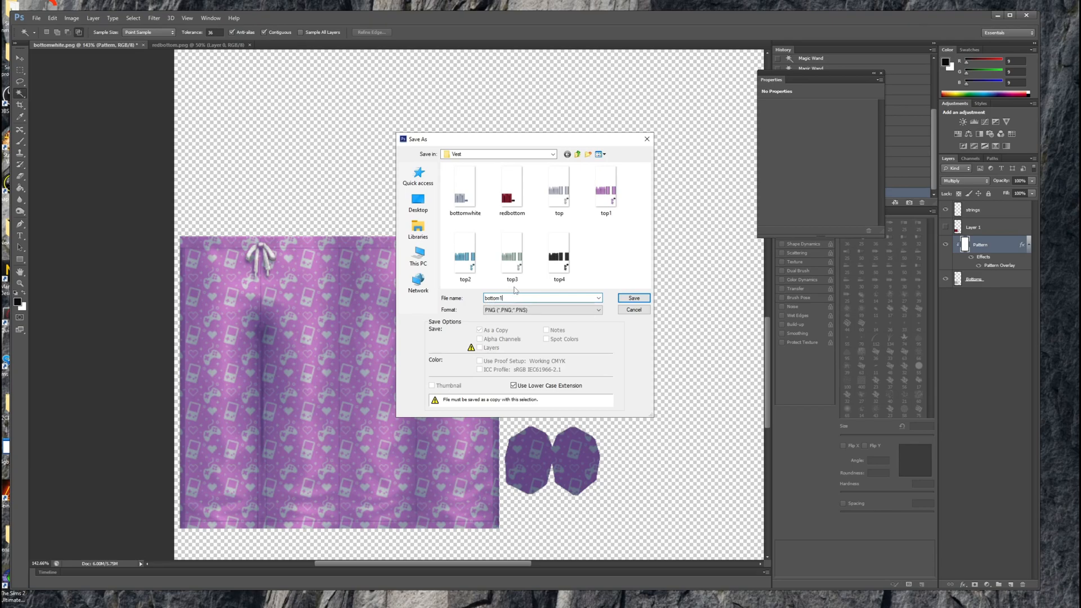
click(623, 300)
click(563, 203)
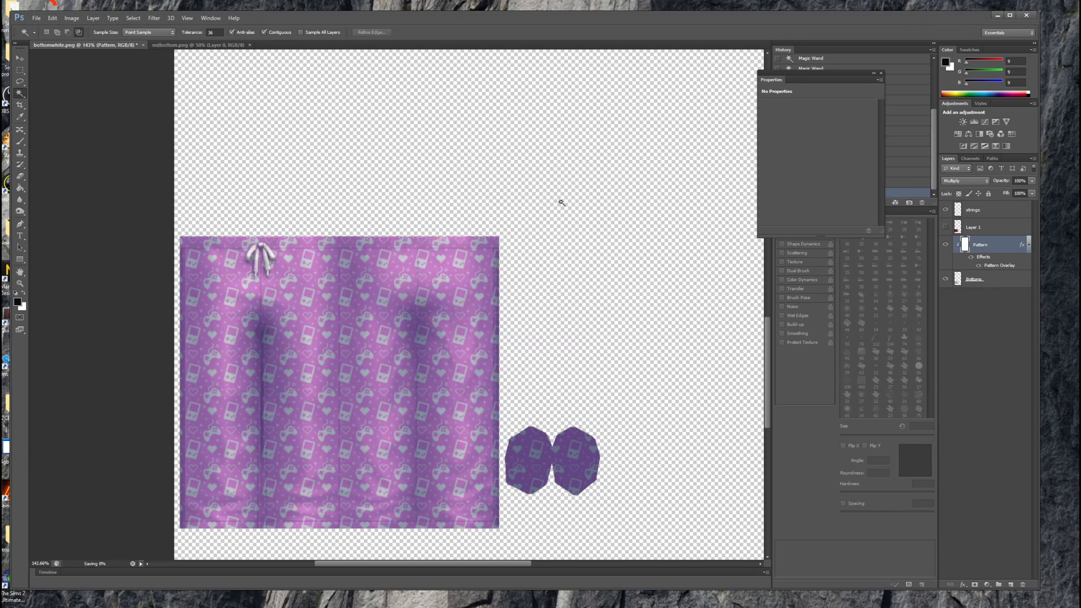
- Change the Pattern layer's overlay to the light blue game-console pattern and apply it
double_click(996, 250)
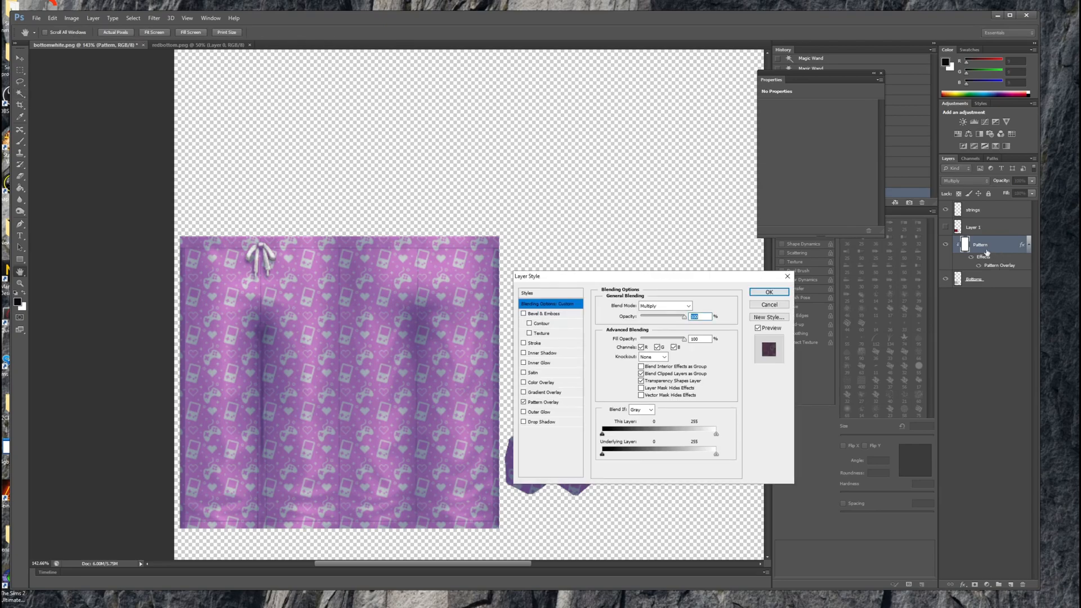
click(545, 403)
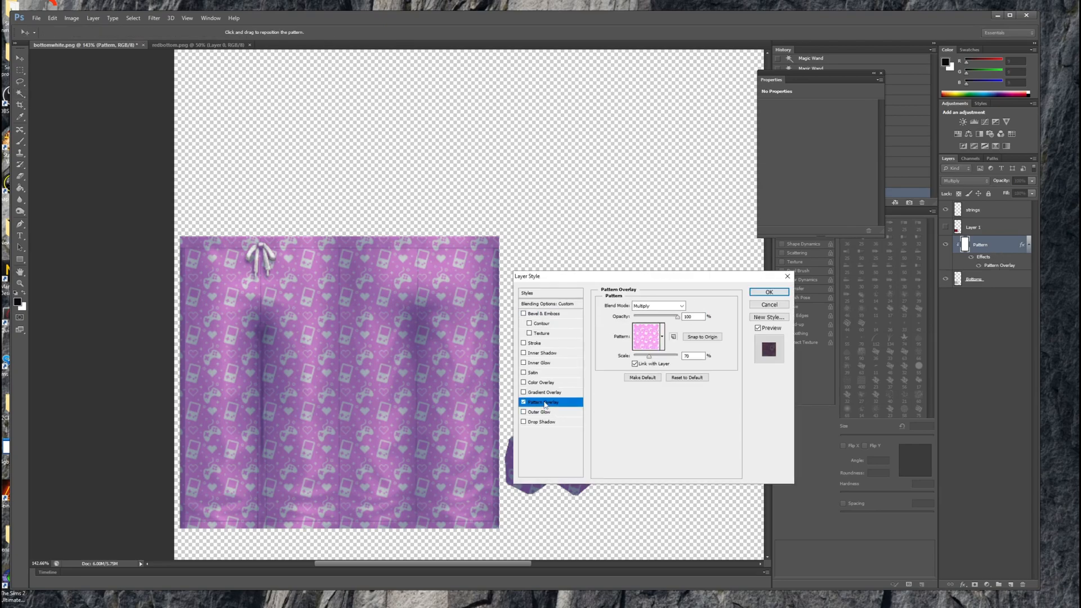
click(663, 343)
click(605, 380)
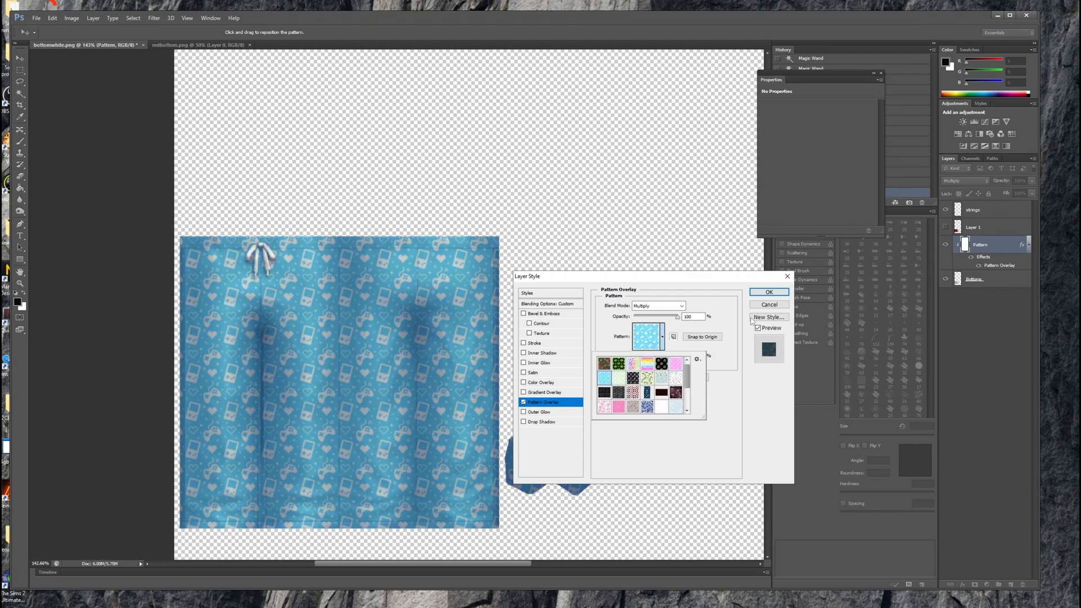
click(758, 298)
click(758, 295)
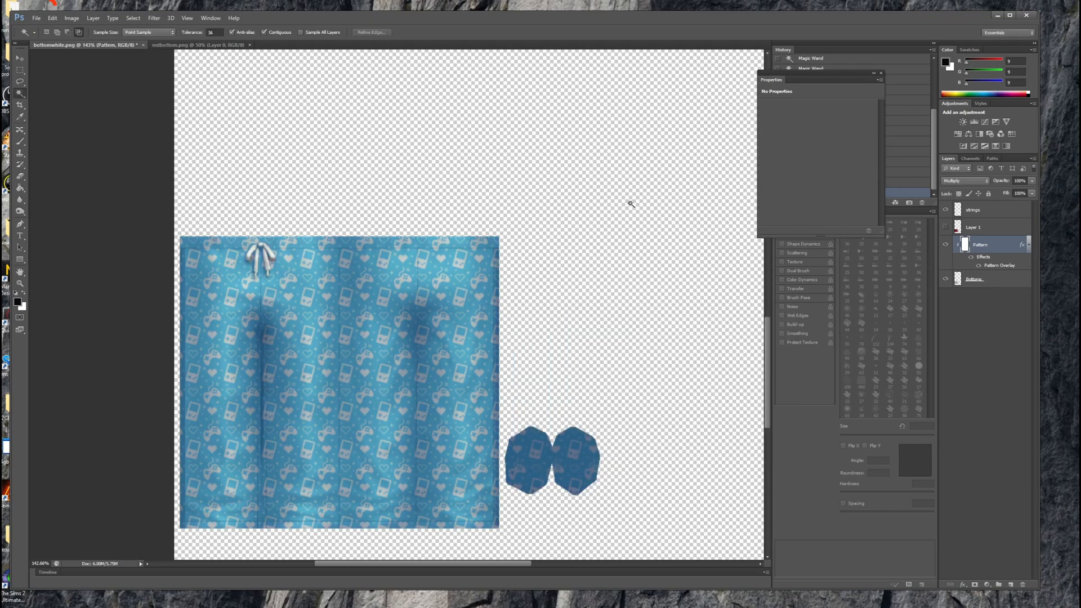
- Save a PNG copy of the blue pajama bottoms as "bottom2" in the Vest folder, keeping the offered PNG options
click(36, 18)
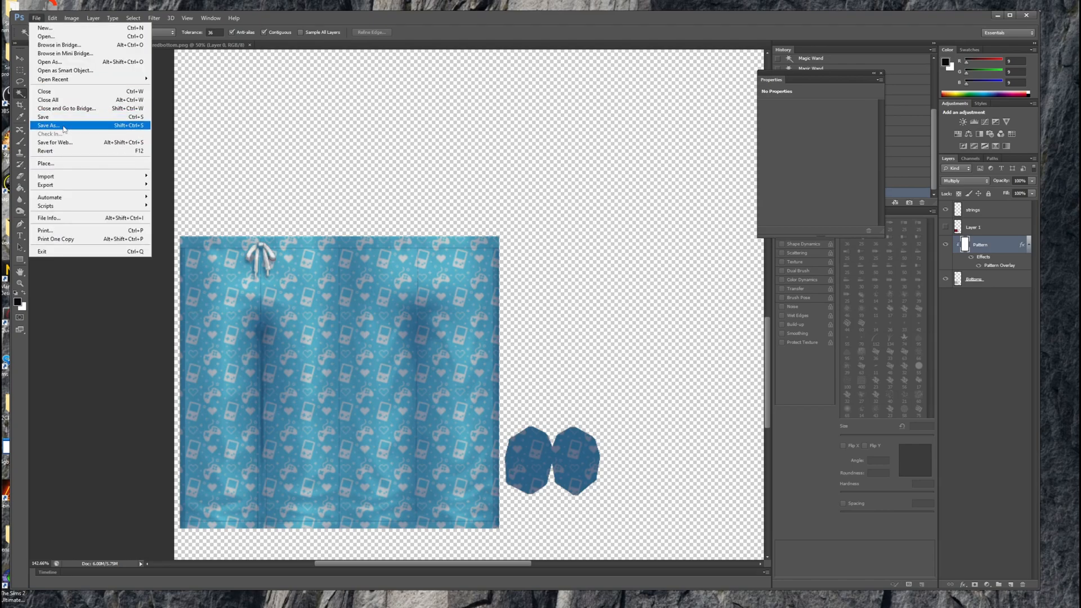
click(63, 129)
click(510, 309)
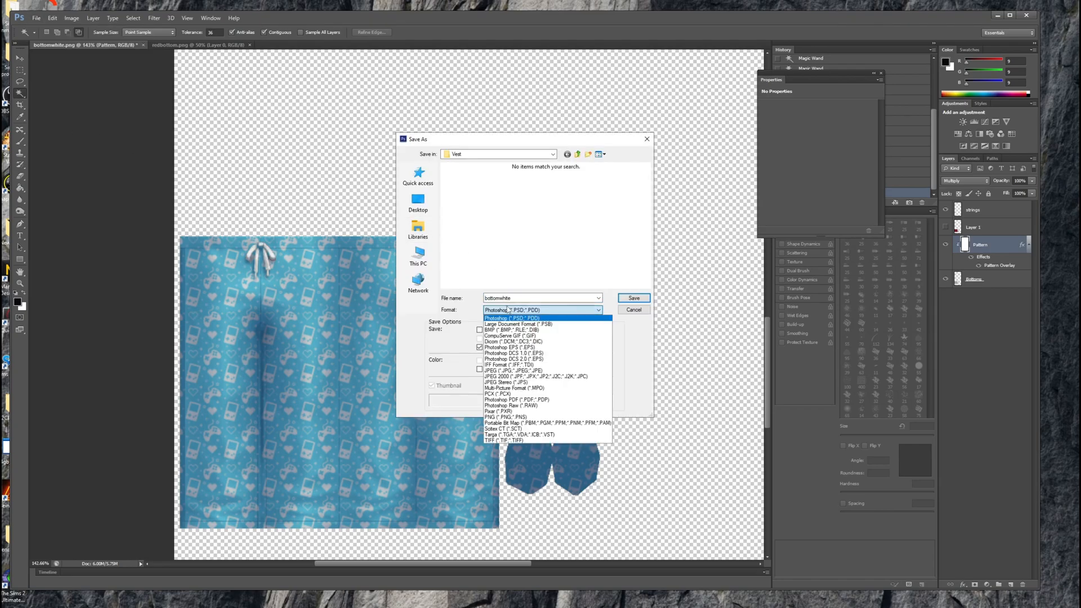
click(518, 417)
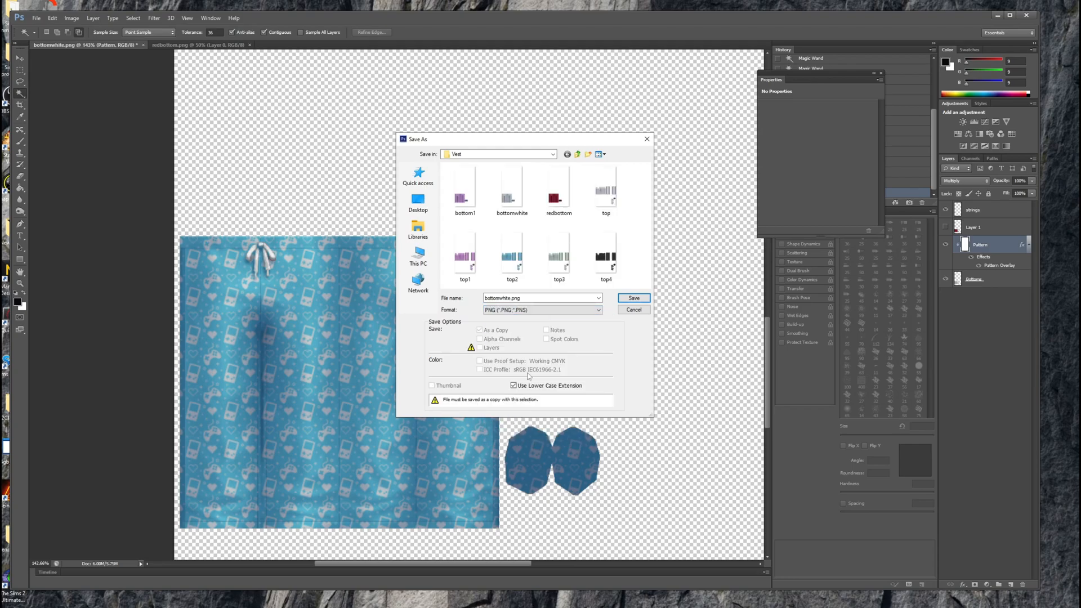
double_click(518, 299)
text(bot)
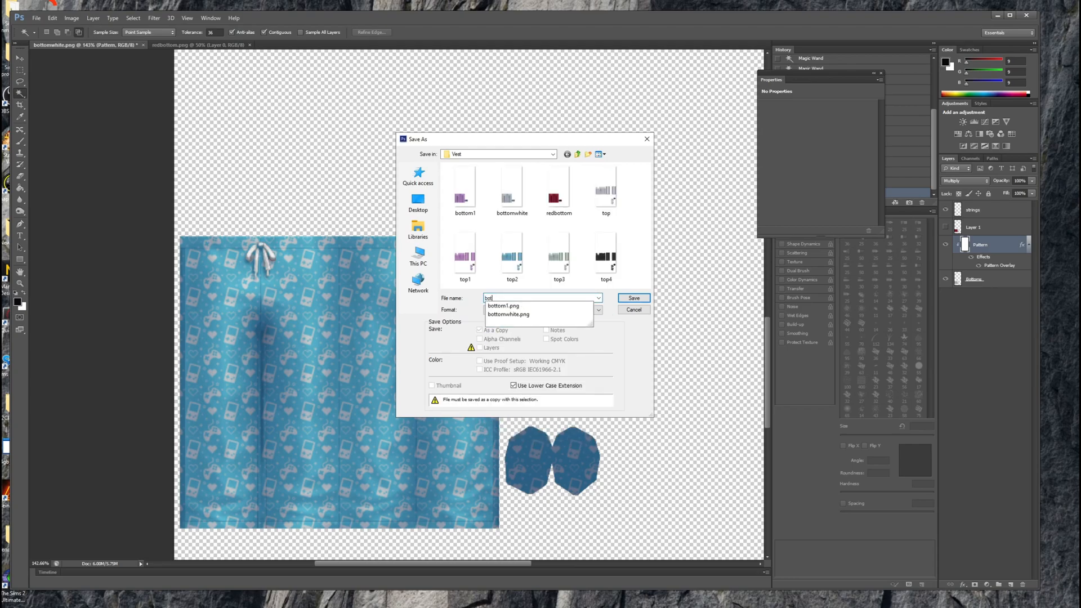
text(tom2)
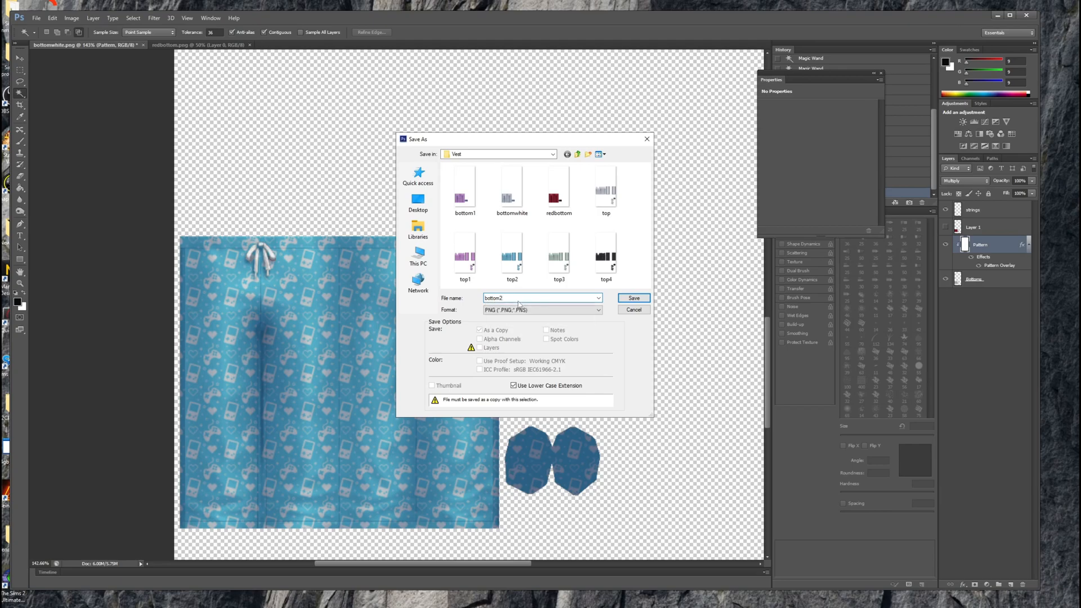
click(627, 298)
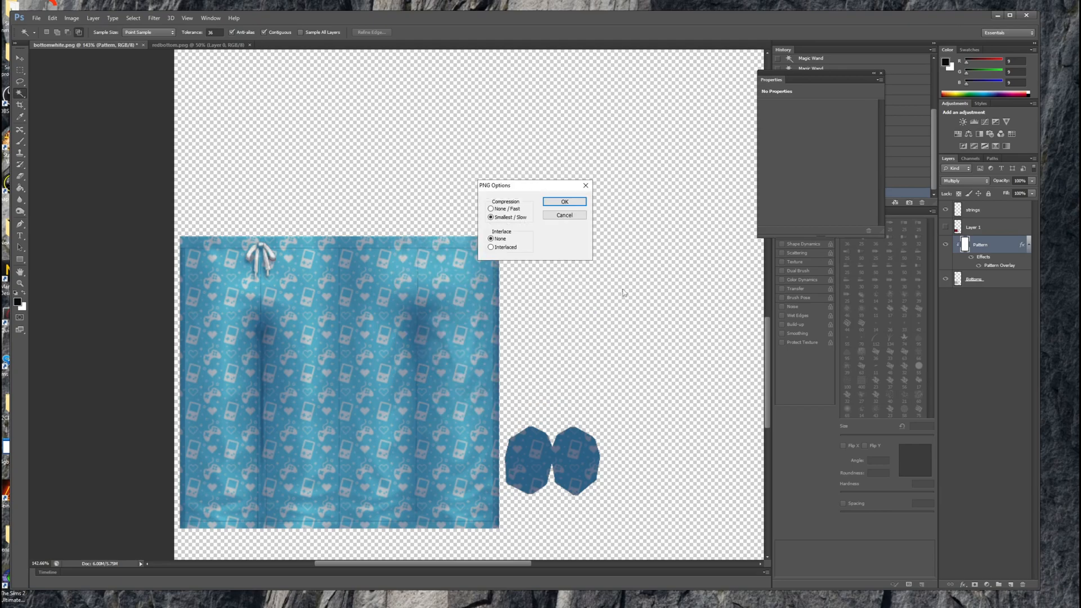
click(565, 202)
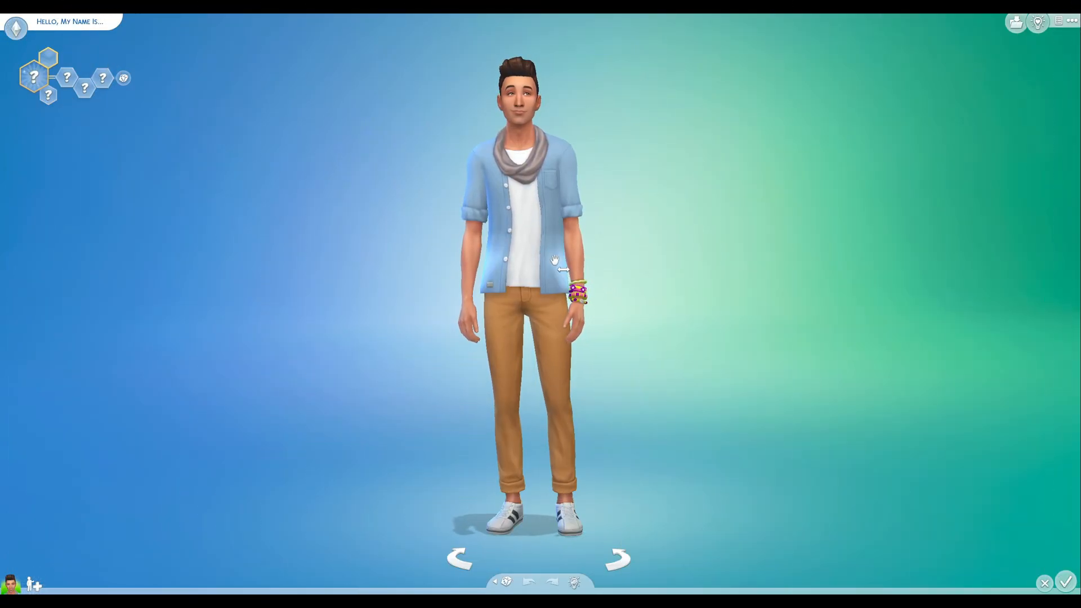
- In The Sims 4 Create a Sim, filter the masculine tops by Custom Content and put the pink game-pattern pajama top on the Sim
click(572, 251)
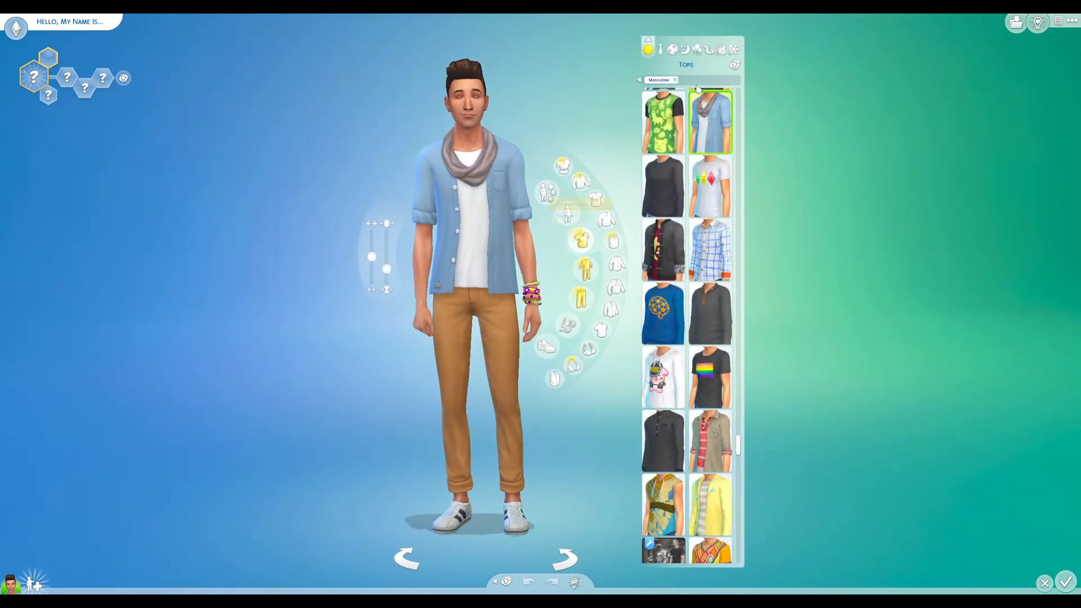
click(697, 86)
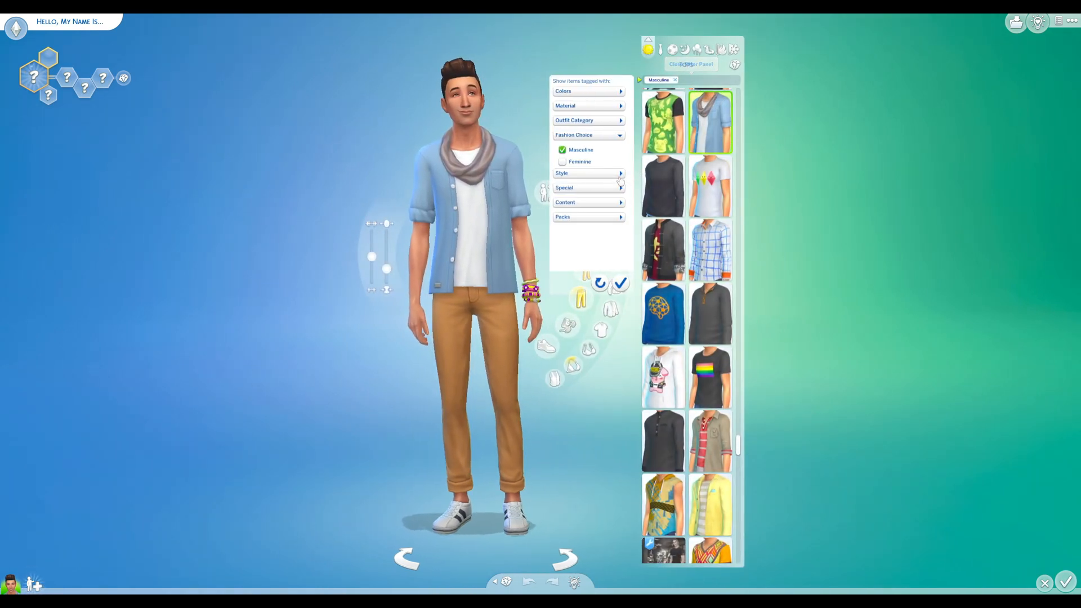
click(588, 200)
click(573, 242)
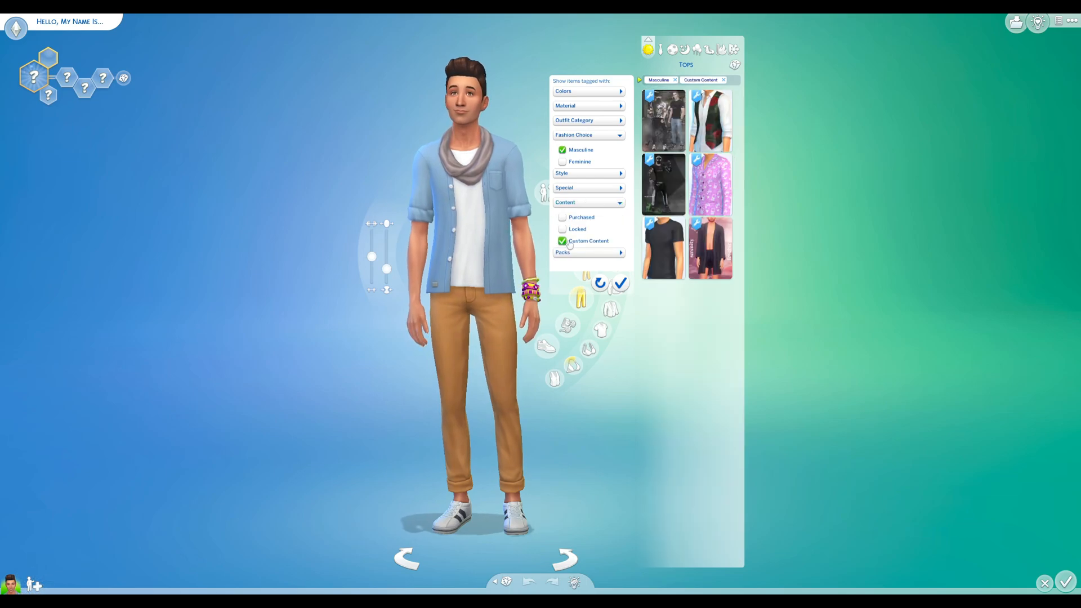
click(620, 283)
click(703, 188)
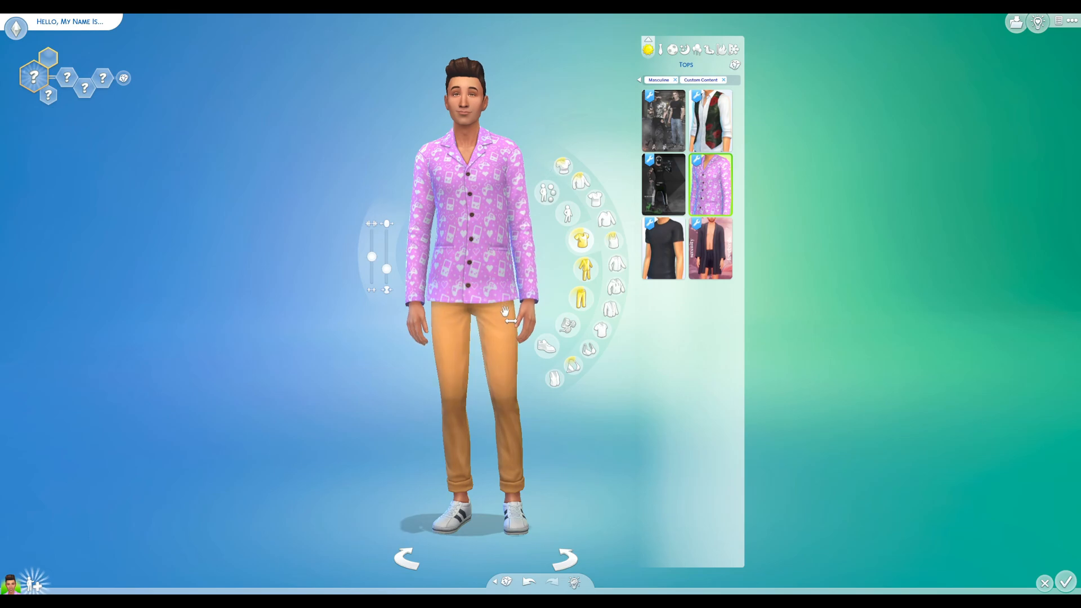
- Filter the masculine bottoms by Custom Content and put the pink game-pattern pajama bottoms on the Sim
click(580, 298)
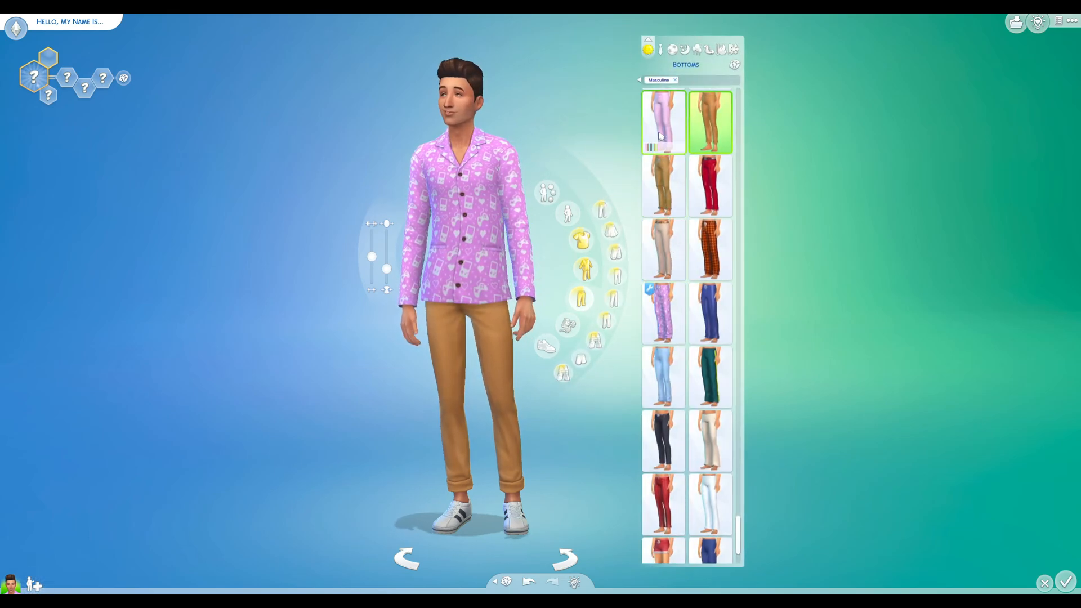
click(661, 136)
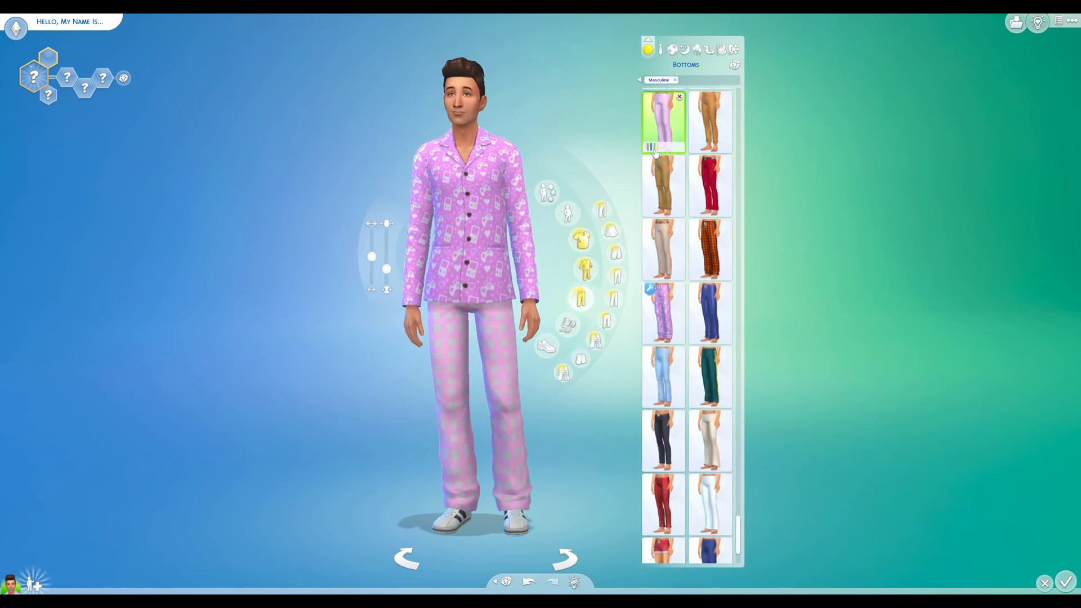
scroll(664, 133, up, 1)
click(639, 80)
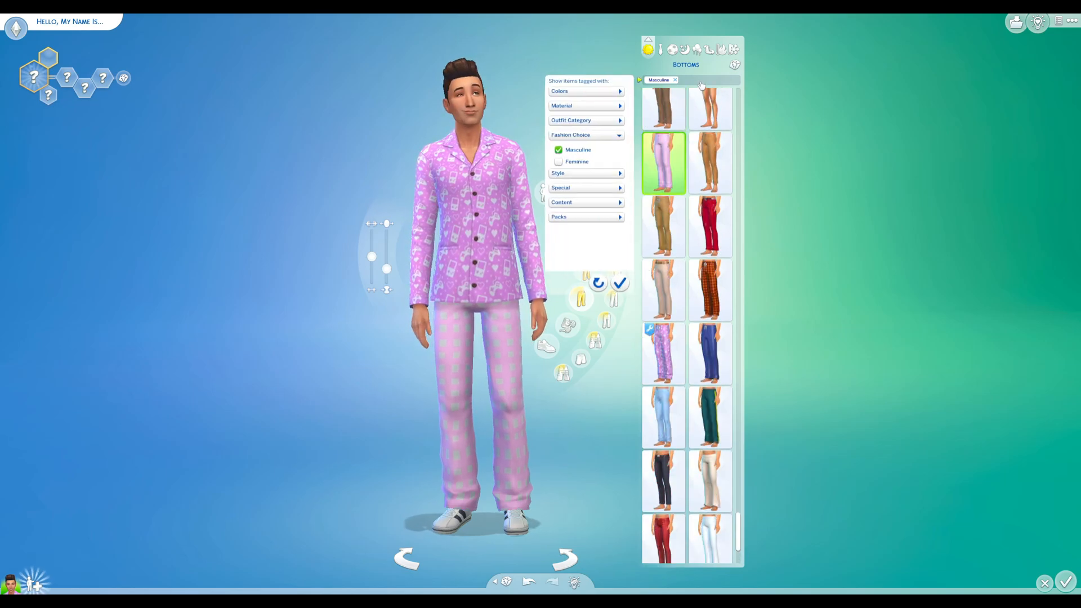
click(565, 203)
click(569, 241)
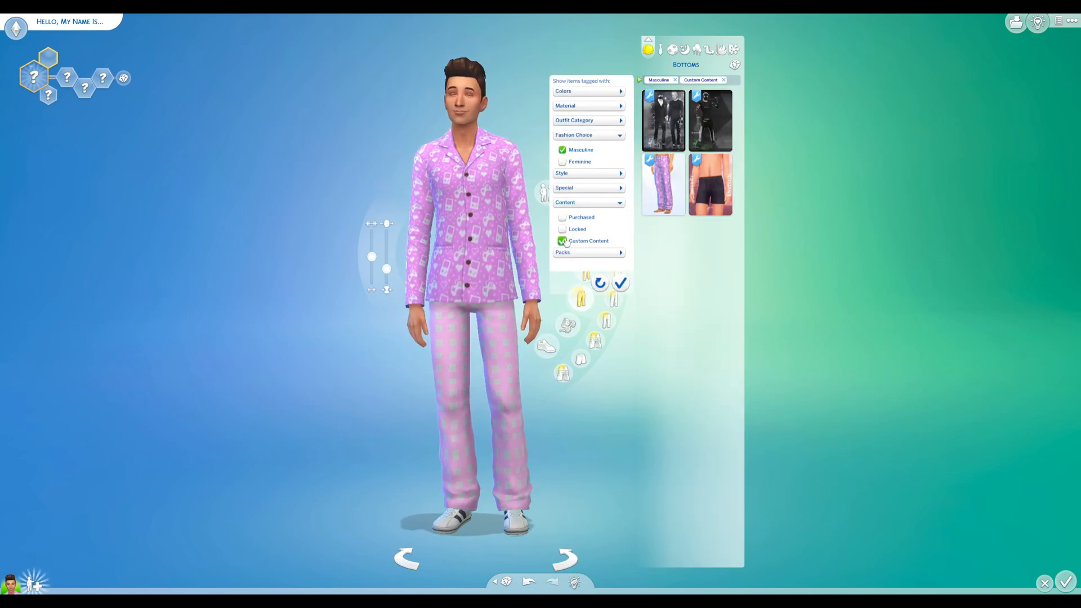
click(655, 200)
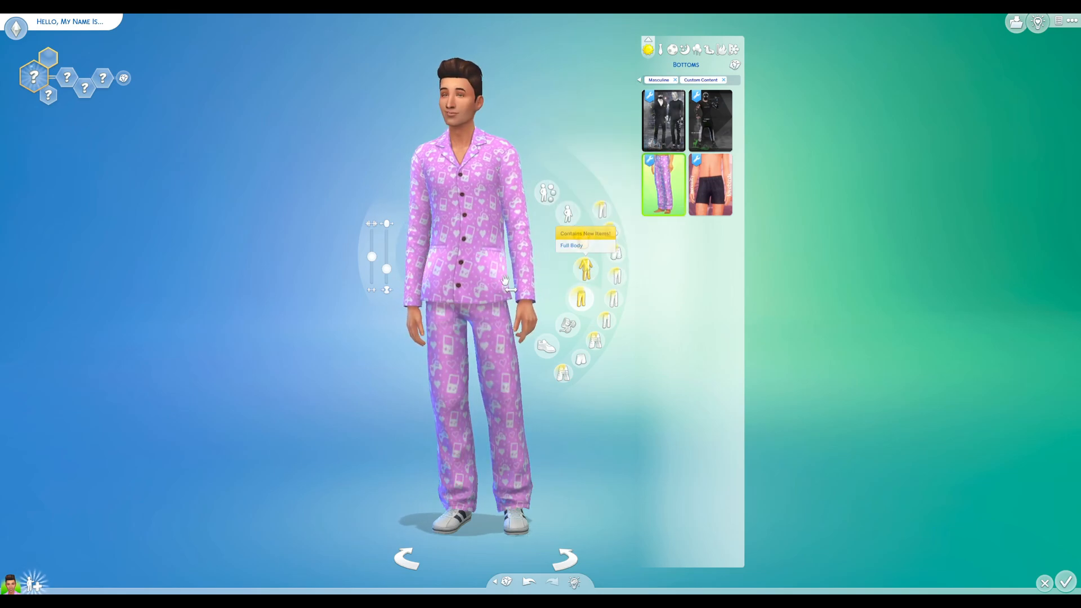
drag(541, 281, 505, 283)
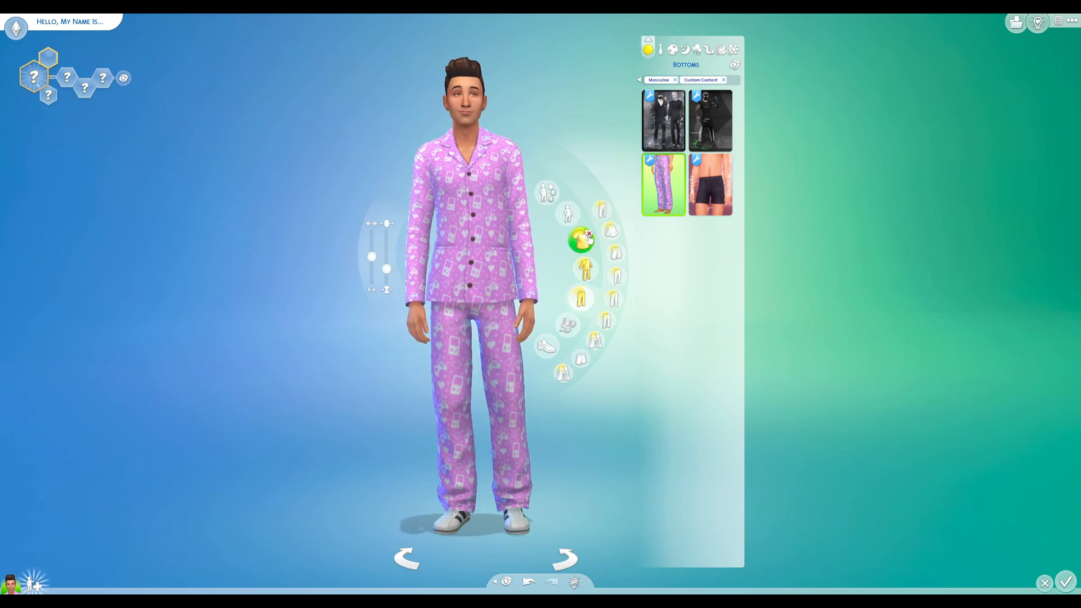
- Take the pajama top off the Sim and preview each color swatch of the pajama bottoms, returning to pink
click(589, 235)
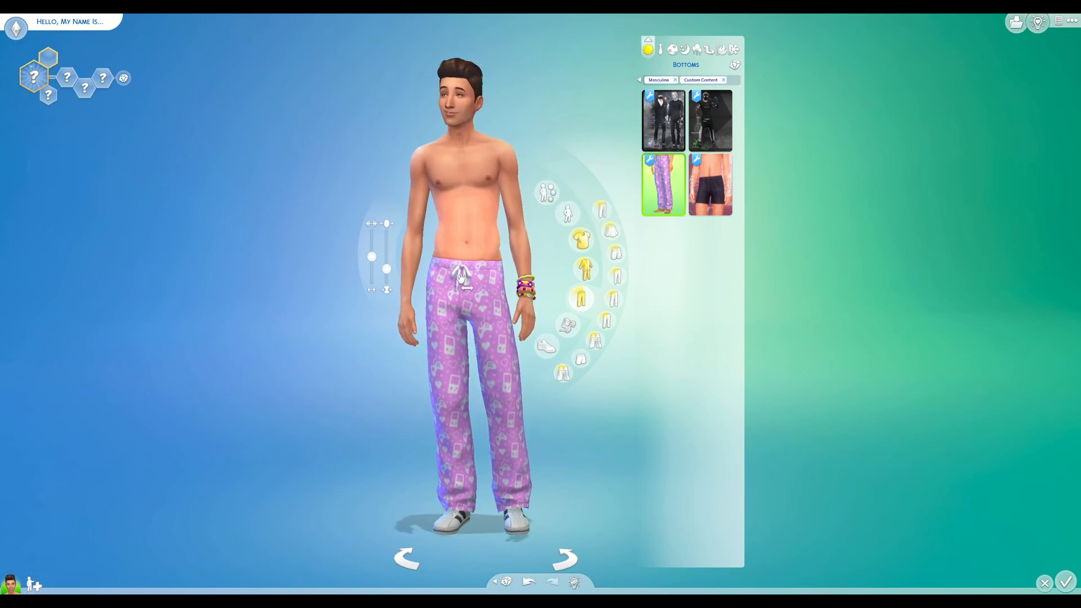
click(655, 224)
click(665, 224)
click(676, 224)
click(665, 224)
click(654, 224)
click(649, 224)
- Put the custom game-pattern pajama top back on the Sim, try its color swatches and settle on the light blue one
click(584, 245)
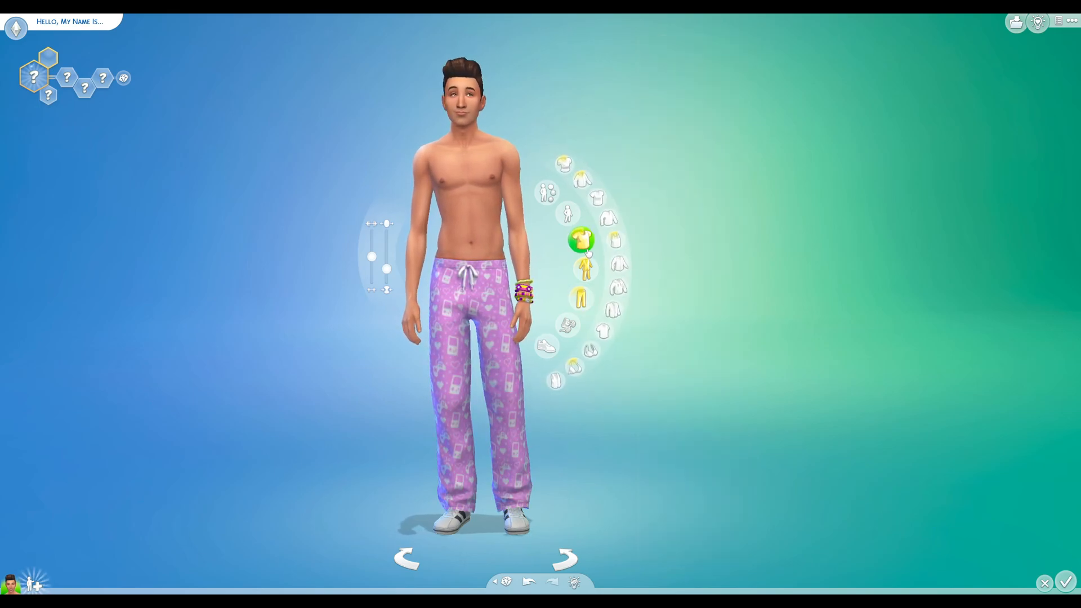
click(704, 189)
click(703, 224)
click(713, 225)
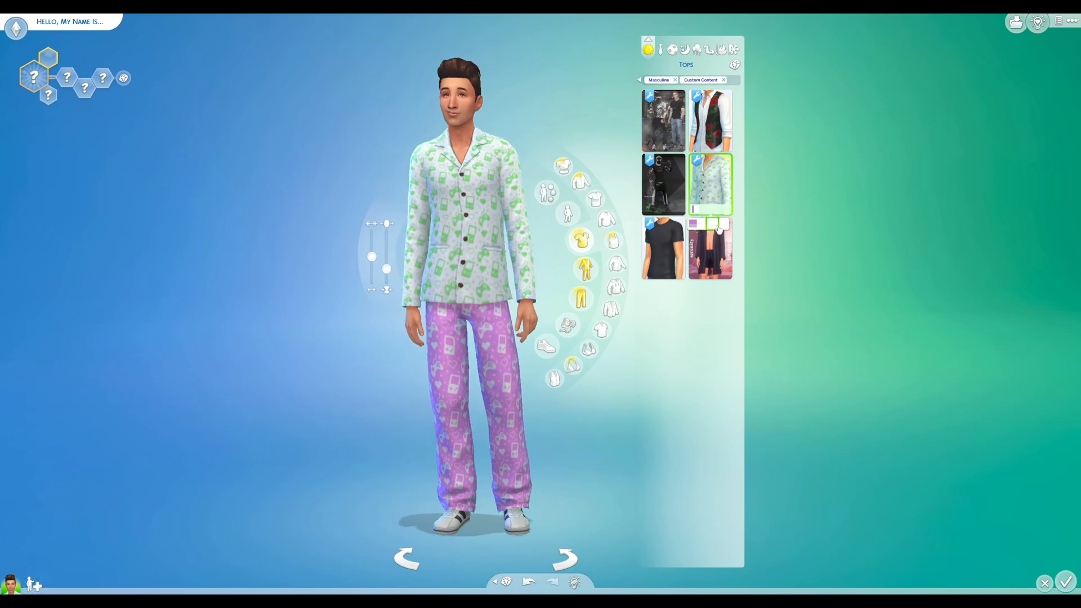
click(723, 225)
click(713, 226)
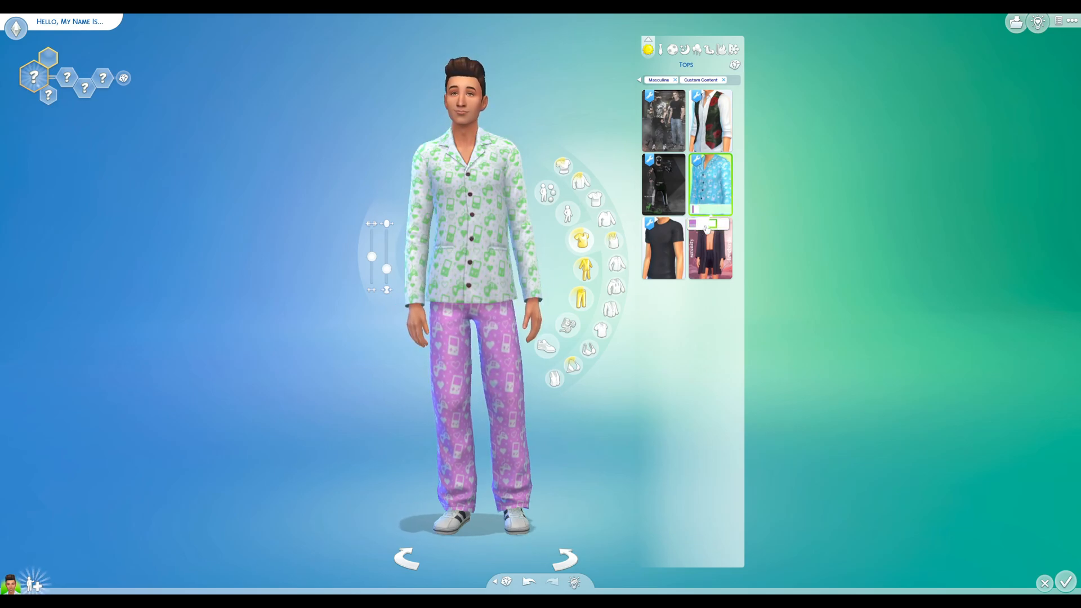
click(703, 225)
- Try the white-and-green, black and pink swatches of the pajama bottoms and settle on light blue to match the top
click(500, 344)
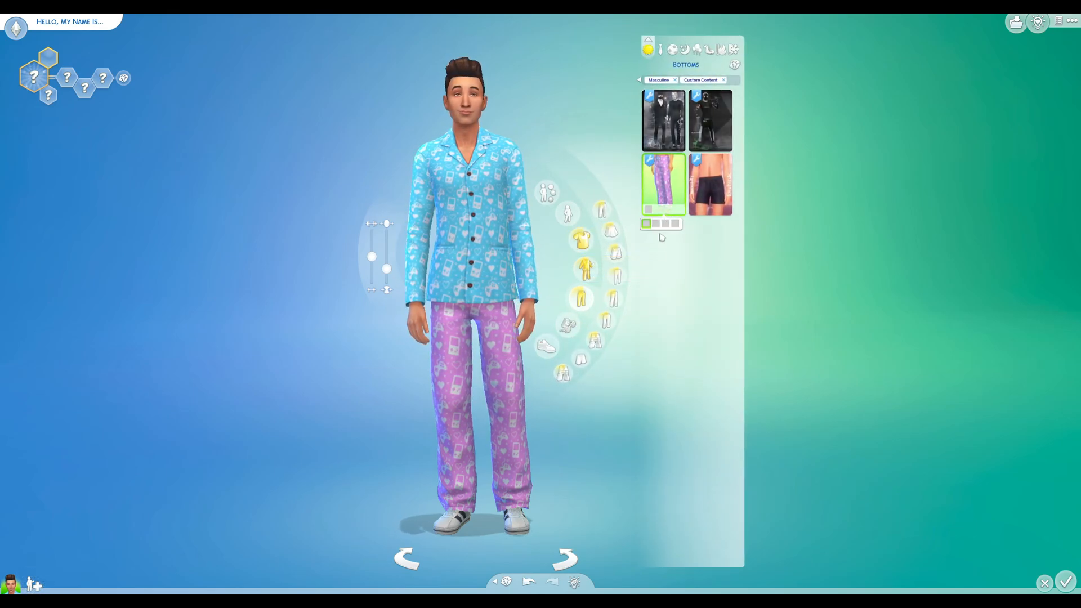
click(665, 225)
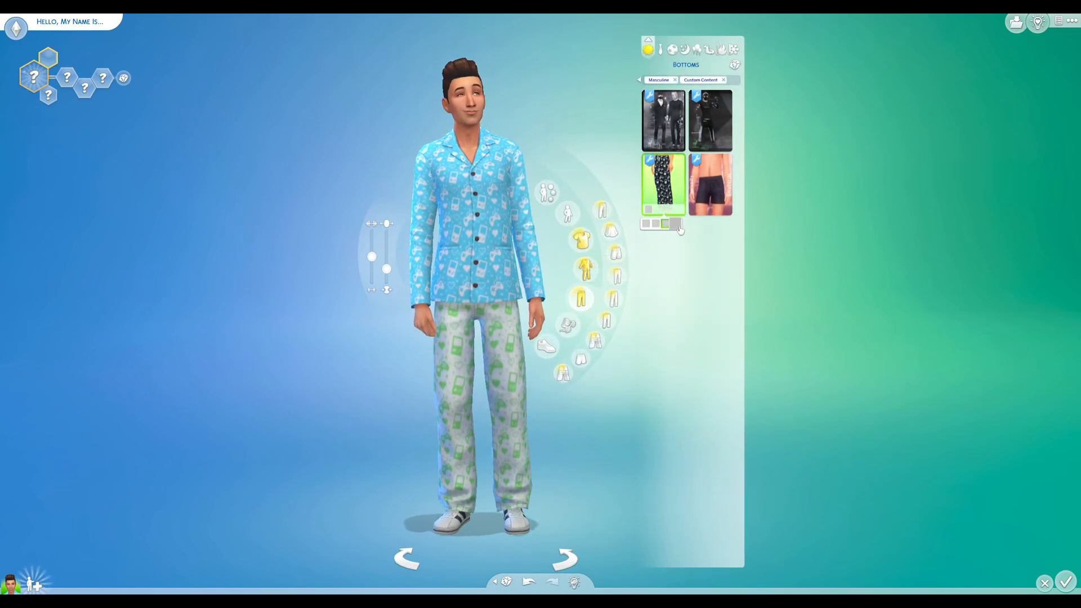
click(675, 224)
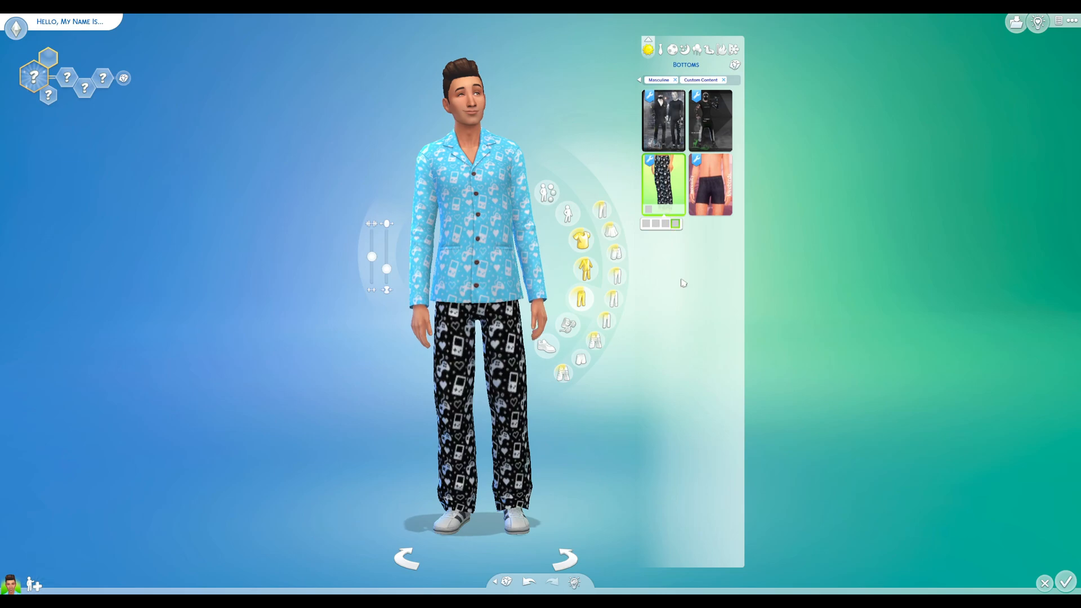
click(645, 225)
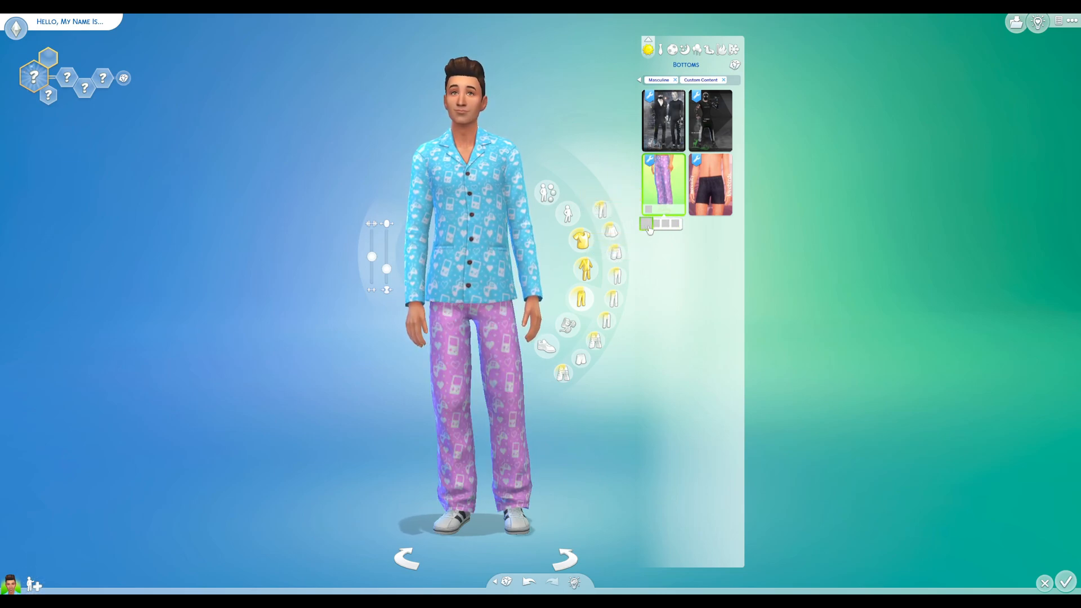
click(655, 225)
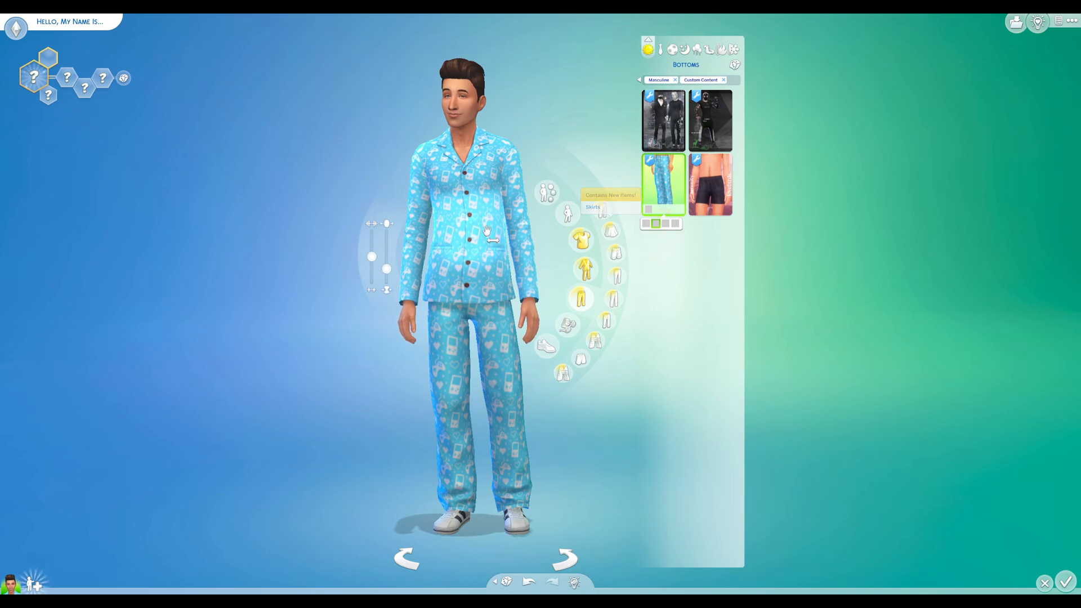